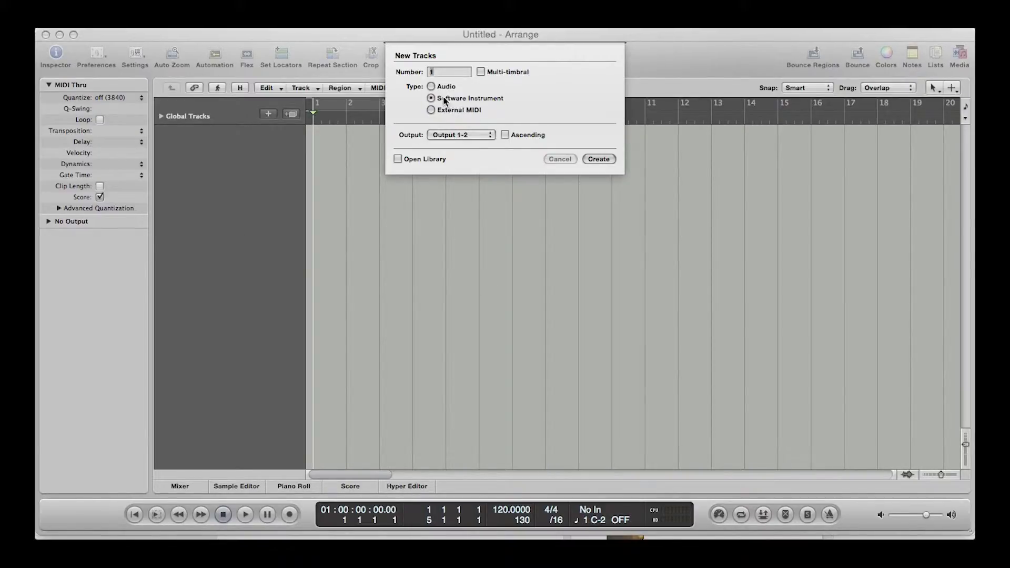
- Create one software instrument track and load Ultrabeat (Drum Synth) on it in the Multi Output (8xStereo, 8xMono) format
{"action": "left_click", "coordinate": [599, 159]}
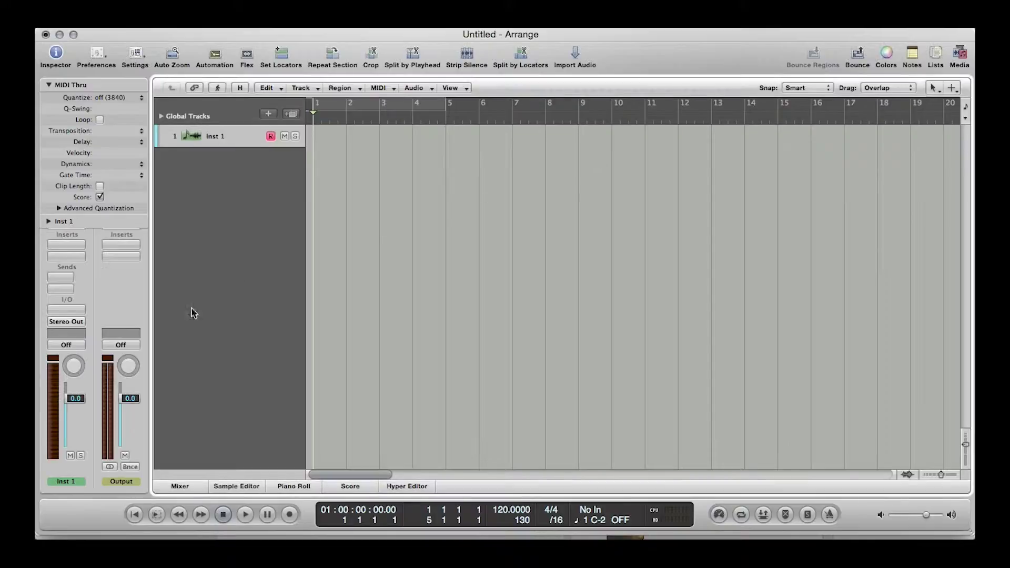
{"action": "left_click", "coordinate": [66, 308]}
{"action": "mouse_move", "coordinate": [122, 479]}
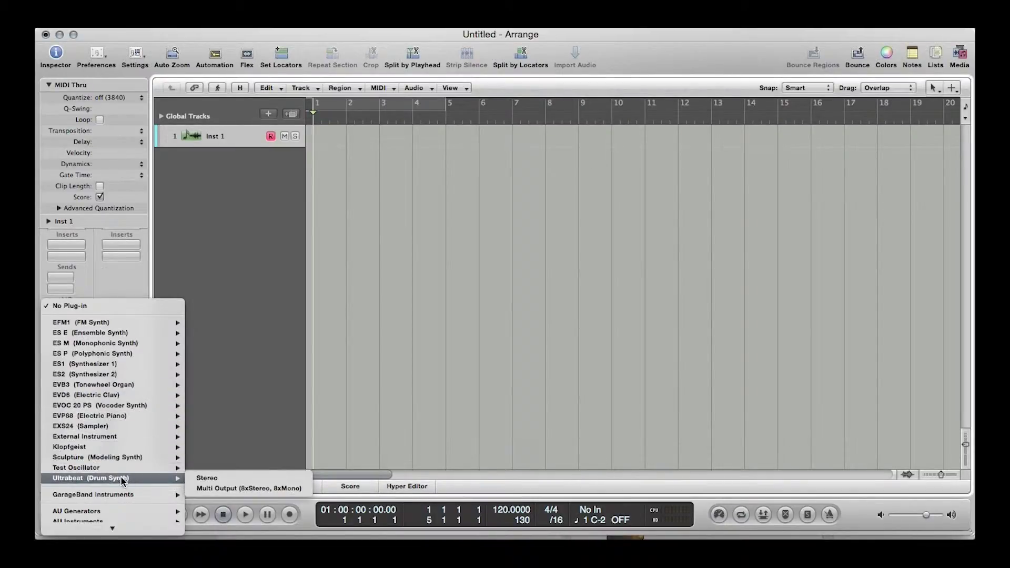
{"action": "left_click", "coordinate": [109, 306]}
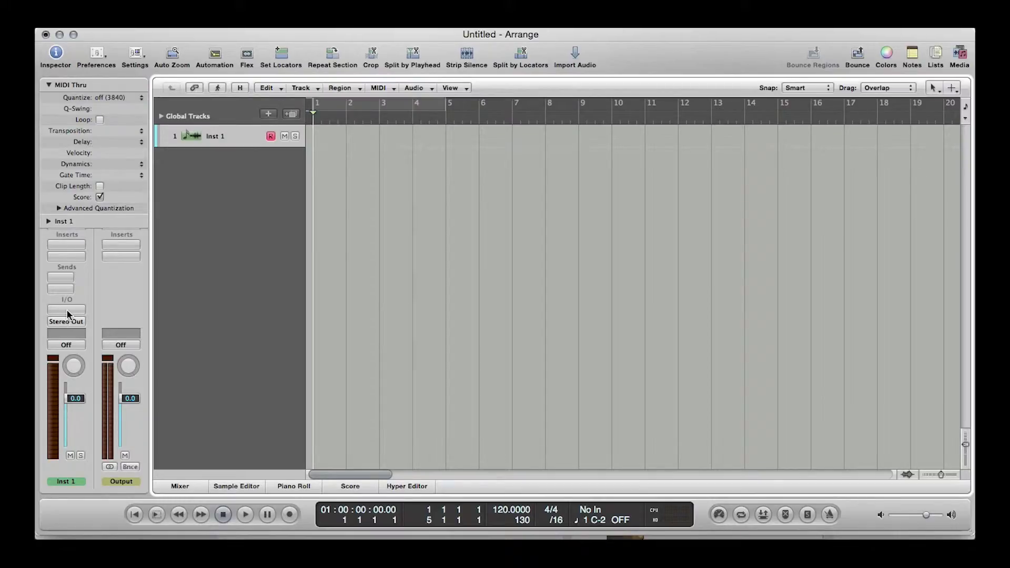
{"action": "left_click", "coordinate": [66, 310]}
{"action": "mouse_move", "coordinate": [92, 479]}
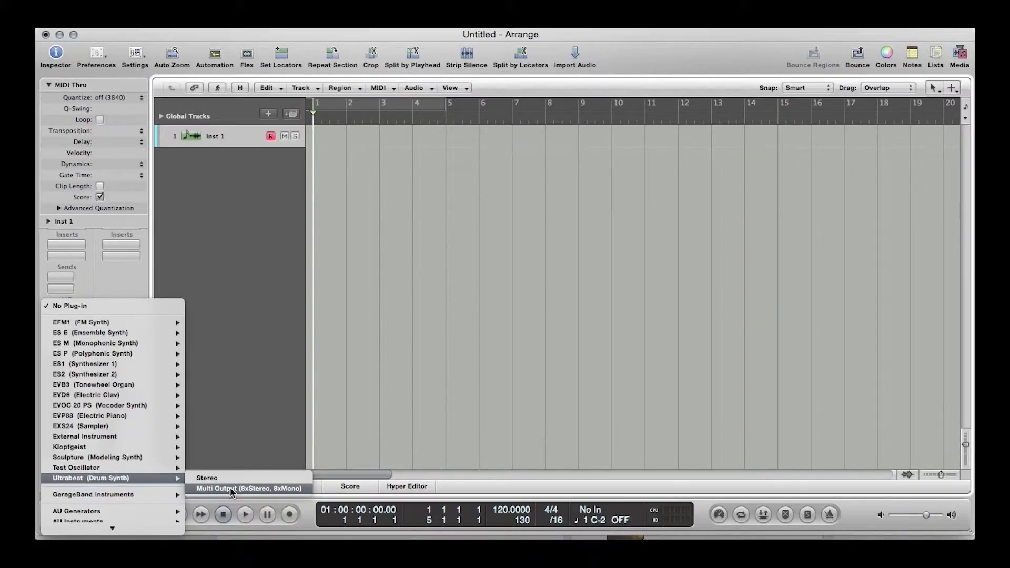
{"action": "left_click", "coordinate": [231, 489]}
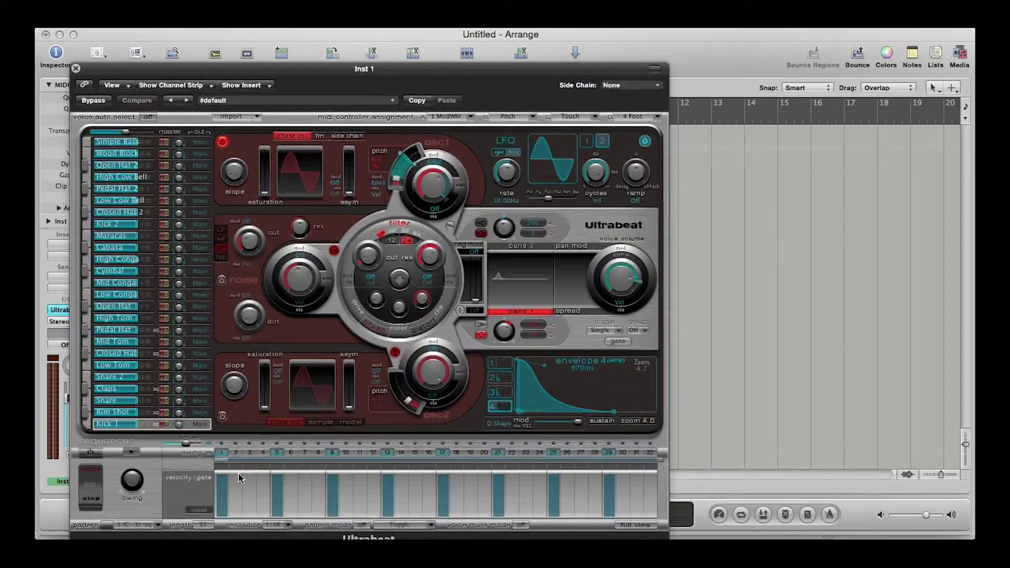
- Reposition the Ultrabeat window and load the Deep House Kit preset from the 01 Drum Kits
{"action": "left_click_drag", "start_coordinate": [226, 68], "coordinate": [345, 48]}
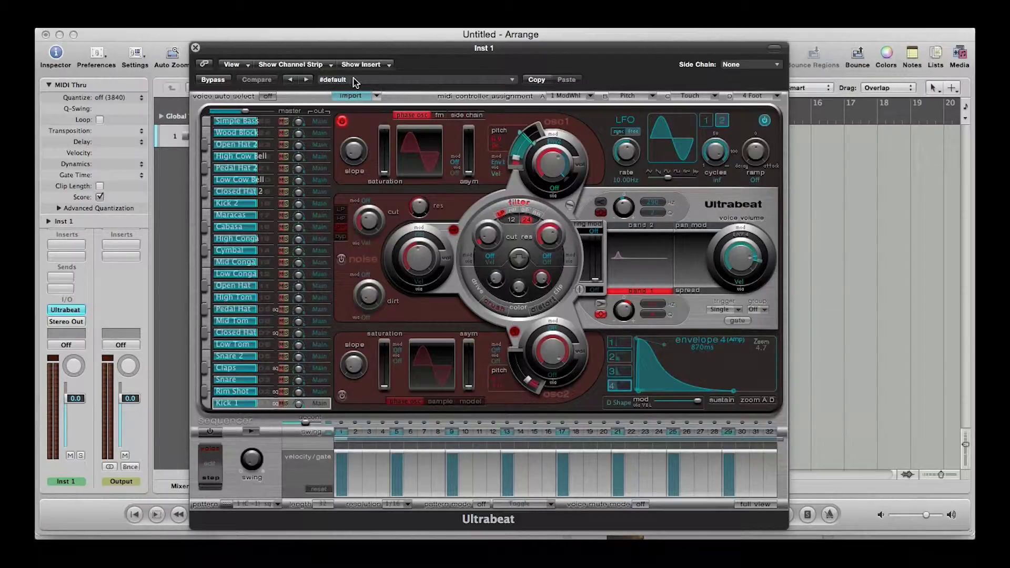
{"action": "left_click", "coordinate": [329, 81]}
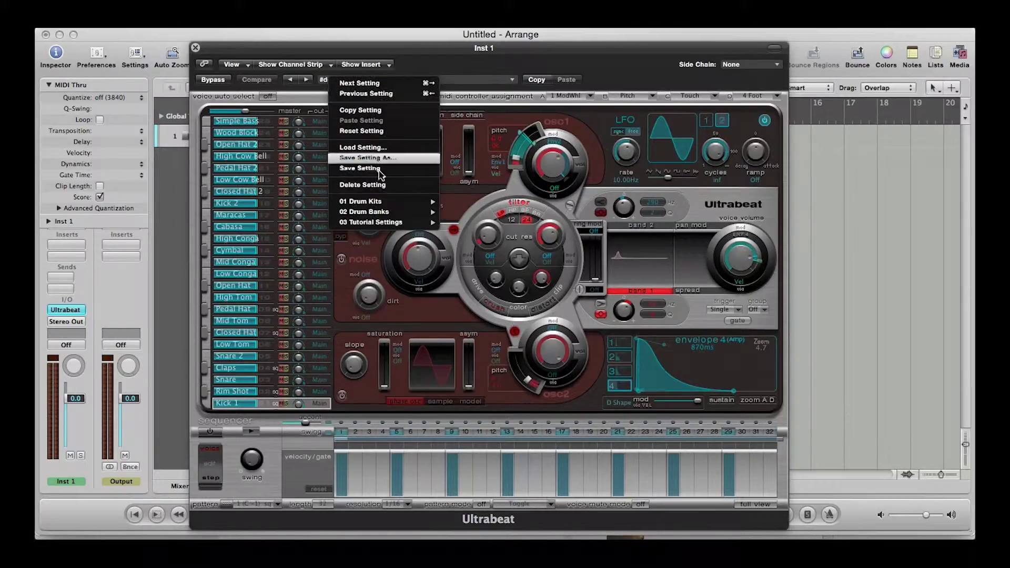
{"action": "left_click", "coordinate": [451, 61]}
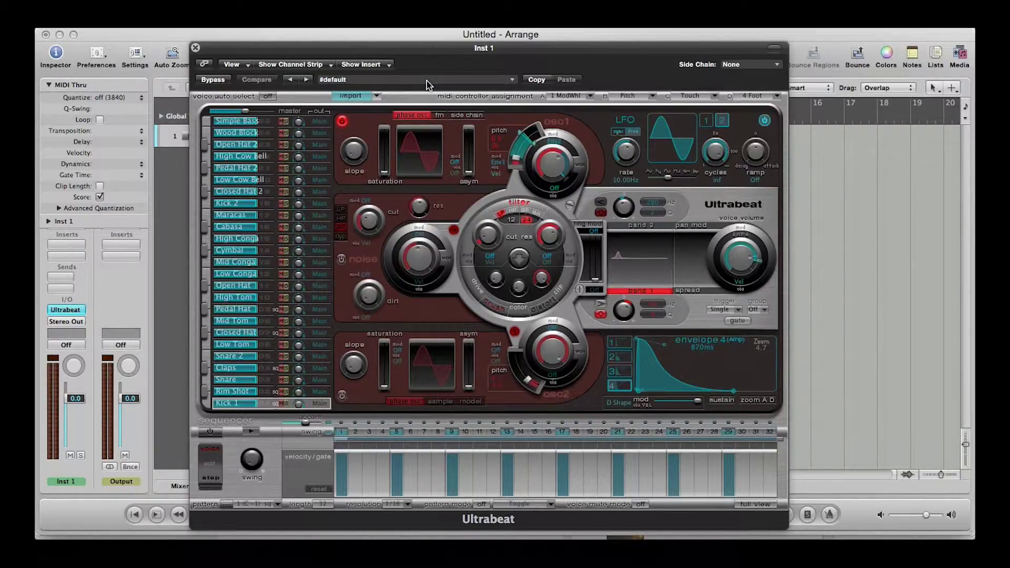
{"action": "left_click", "coordinate": [429, 84]}
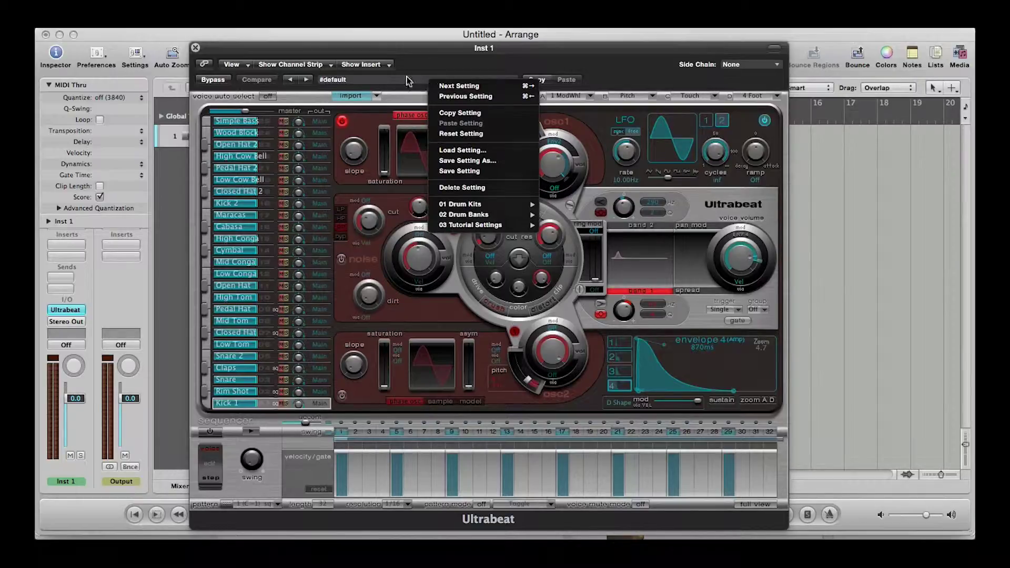
{"action": "mouse_move", "coordinate": [461, 206]}
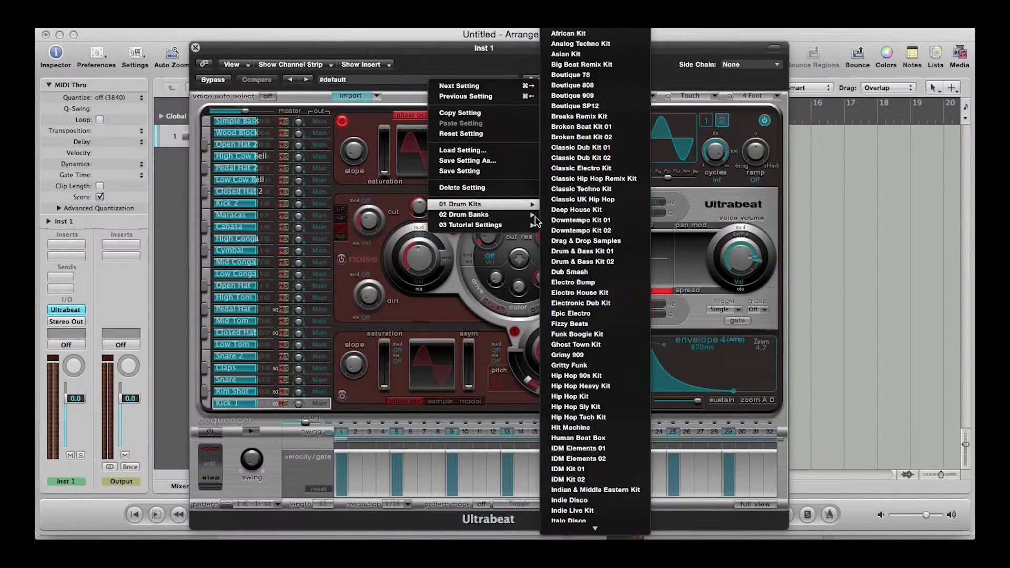
{"action": "left_click", "coordinate": [592, 210]}
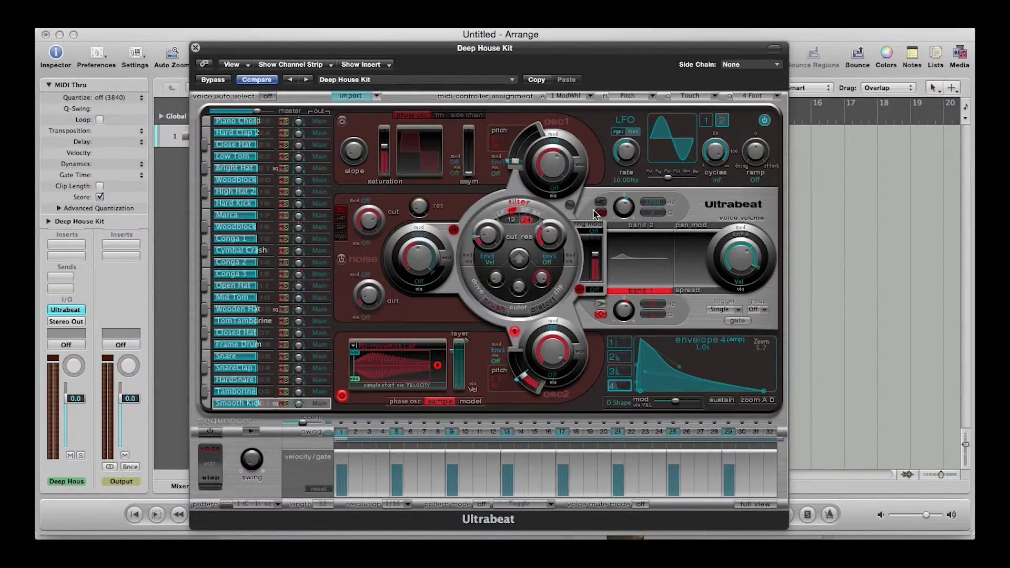
- Adjust the pitch of oscillator 2 for the Smooth Kick voice
{"action": "key", "text": "r"}
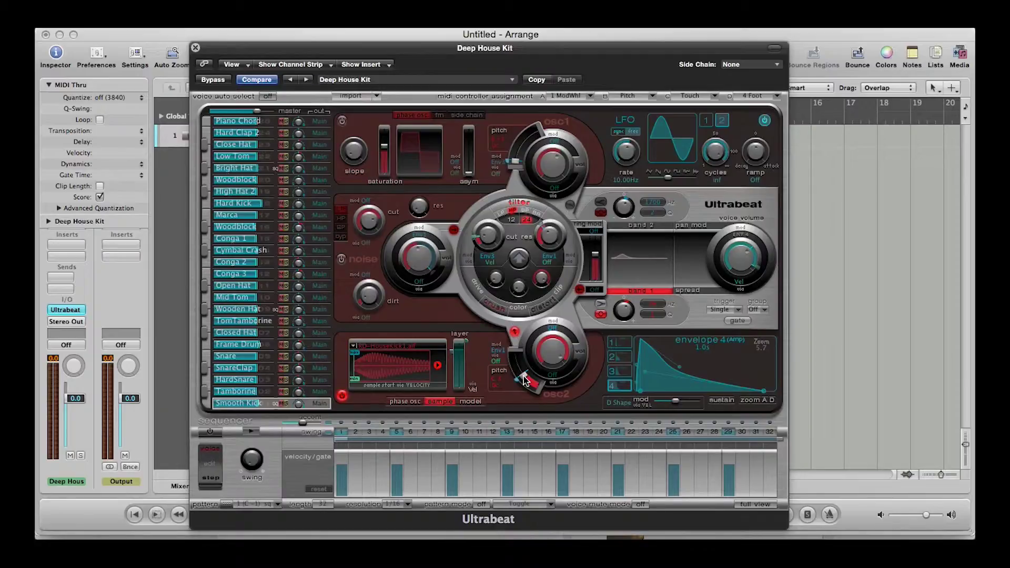
{"action": "left_click_drag", "start_coordinate": [524, 379], "coordinate": [526, 378]}
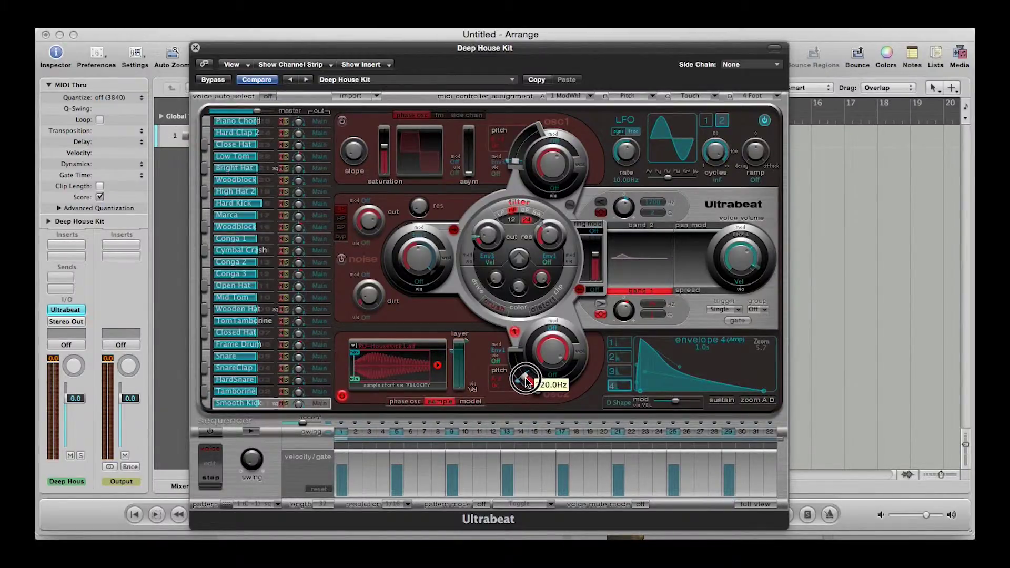
{"action": "mouse_move", "coordinate": [526, 380]}
{"action": "left_mouse_down"}
{"action": "mouse_move", "coordinate": [517, 359]}
{"action": "mouse_move", "coordinate": [522, 384]}
{"action": "left_mouse_up"}
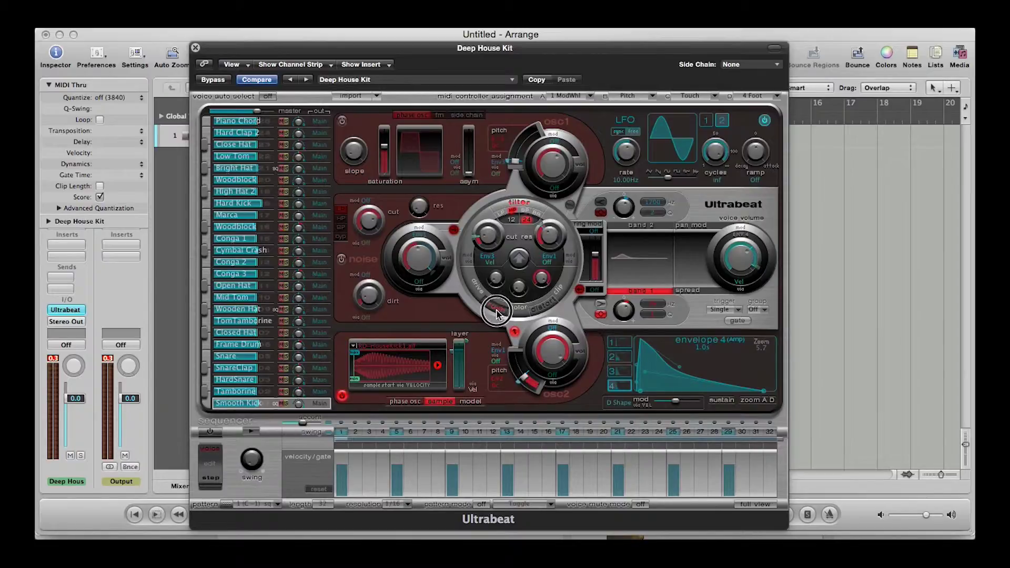
- Try the distort and crush modes and the drive amount with the noise generator enabled, and switch the noise back off
{"action": "left_click", "coordinate": [550, 309]}
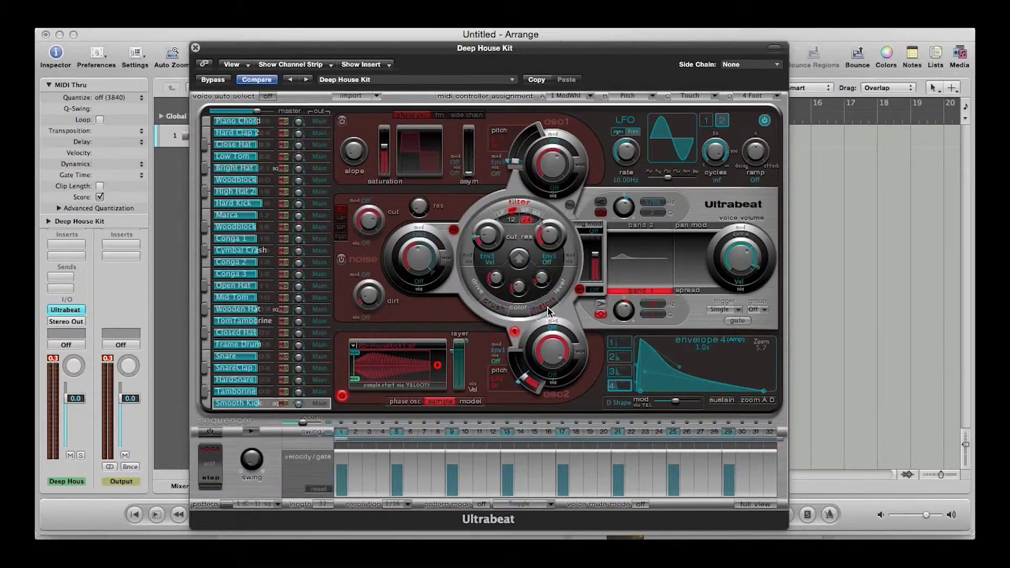
{"action": "left_click", "coordinate": [492, 306]}
{"action": "left_click", "coordinate": [342, 259]}
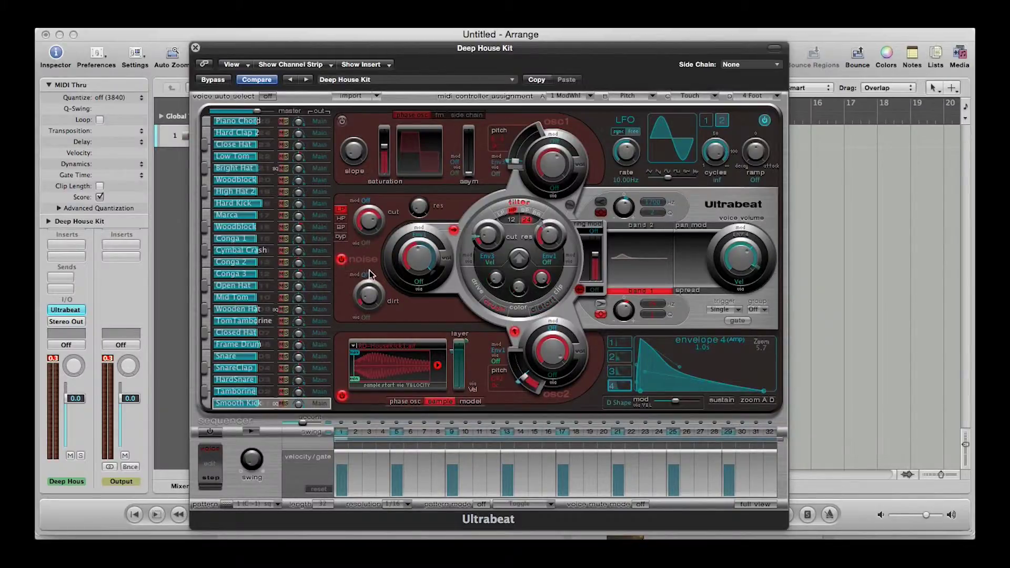
{"action": "left_click", "coordinate": [544, 309]}
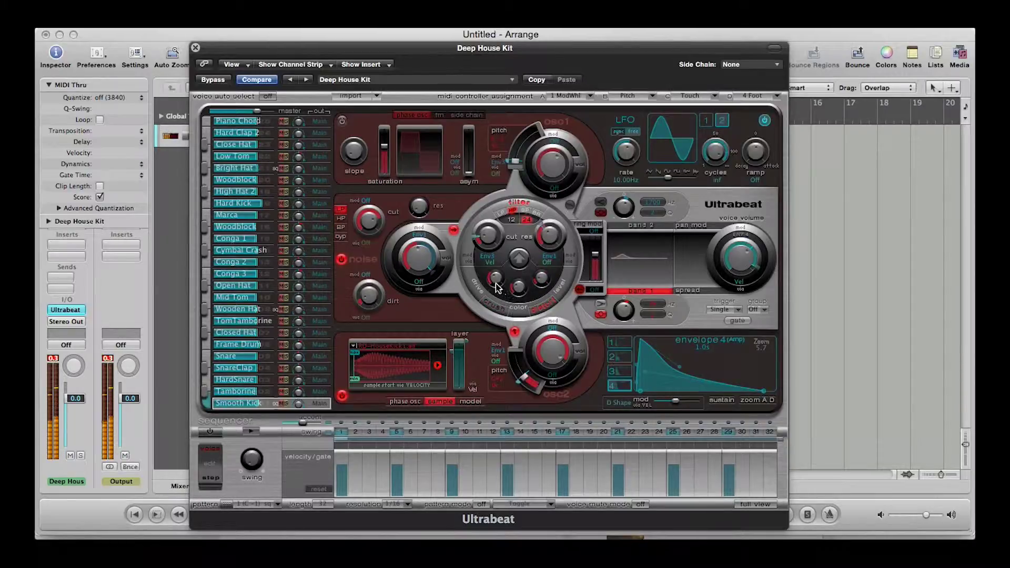
{"action": "left_click", "coordinate": [493, 305]}
{"action": "left_click_drag", "start_coordinate": [494, 283], "coordinate": [491, 282]}
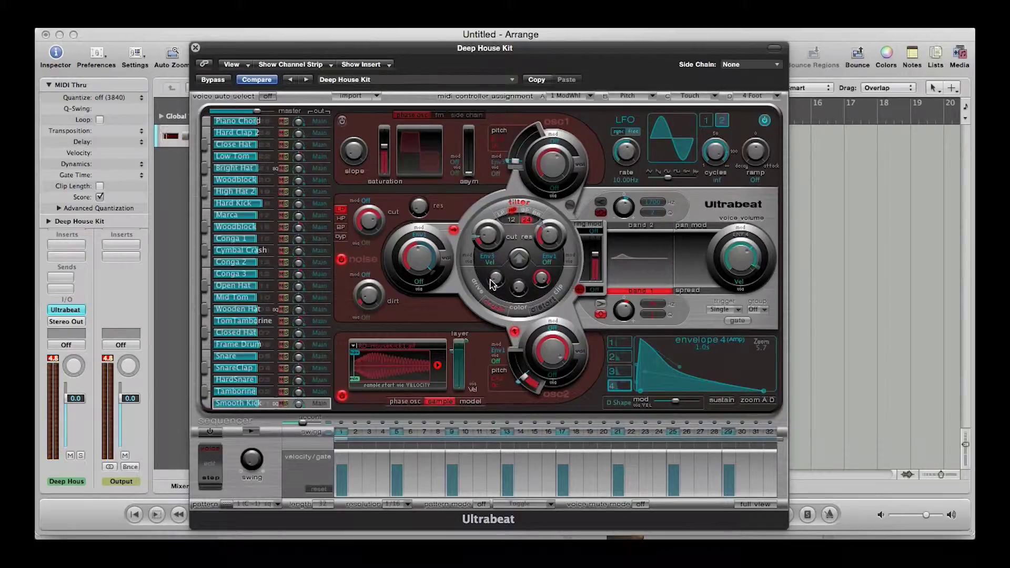
{"action": "left_click", "coordinate": [343, 260]}
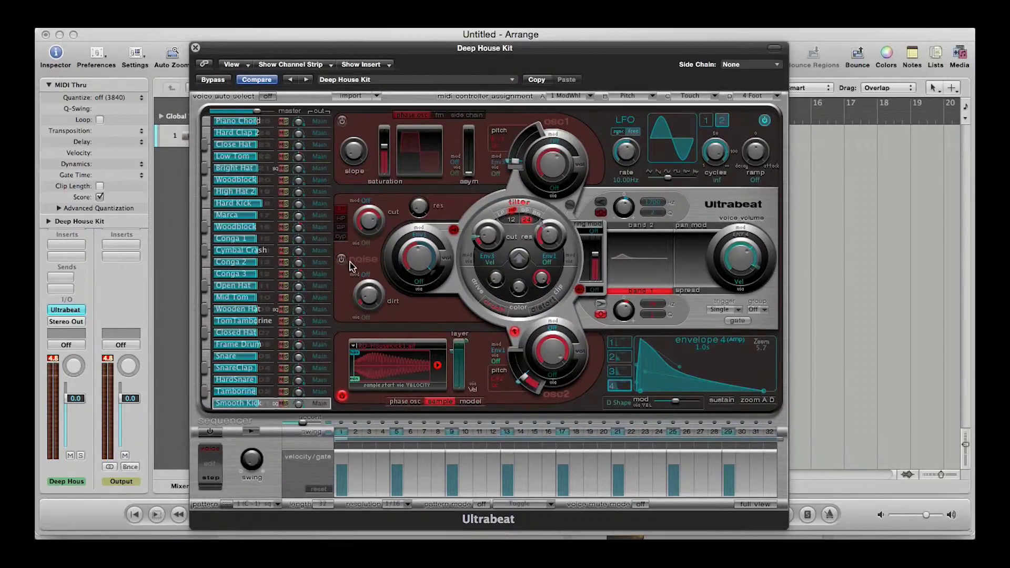
- Reshape the decay curve of envelope 4 and select the attack point of envelope 1
{"action": "mouse_move", "coordinate": [691, 372]}
{"action": "left_mouse_down"}
{"action": "mouse_move", "coordinate": [711, 334]}
{"action": "mouse_move", "coordinate": [704, 362]}
{"action": "left_mouse_up"}
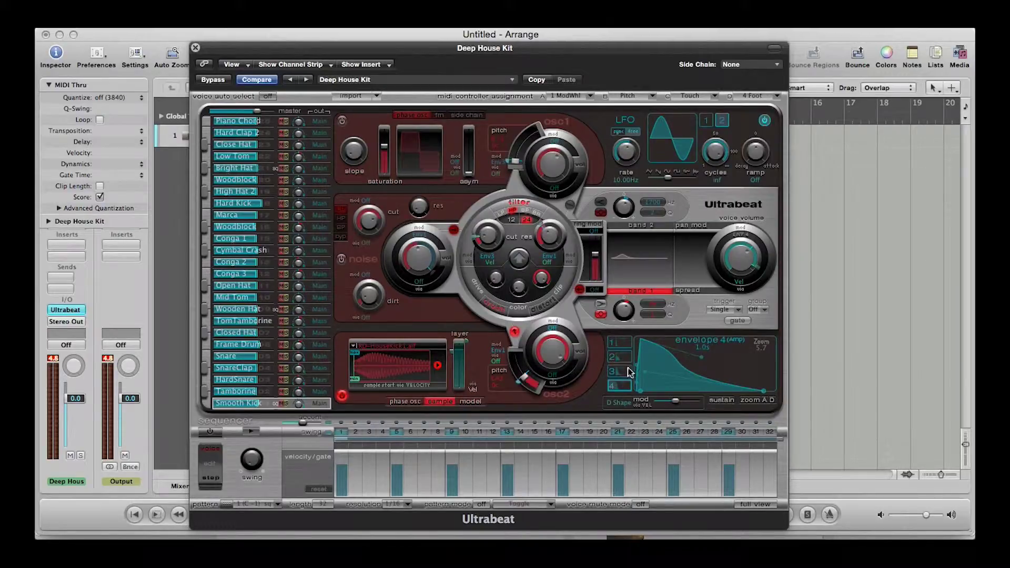
{"action": "left_click", "coordinate": [620, 343]}
{"action": "left_click", "coordinate": [640, 392]}
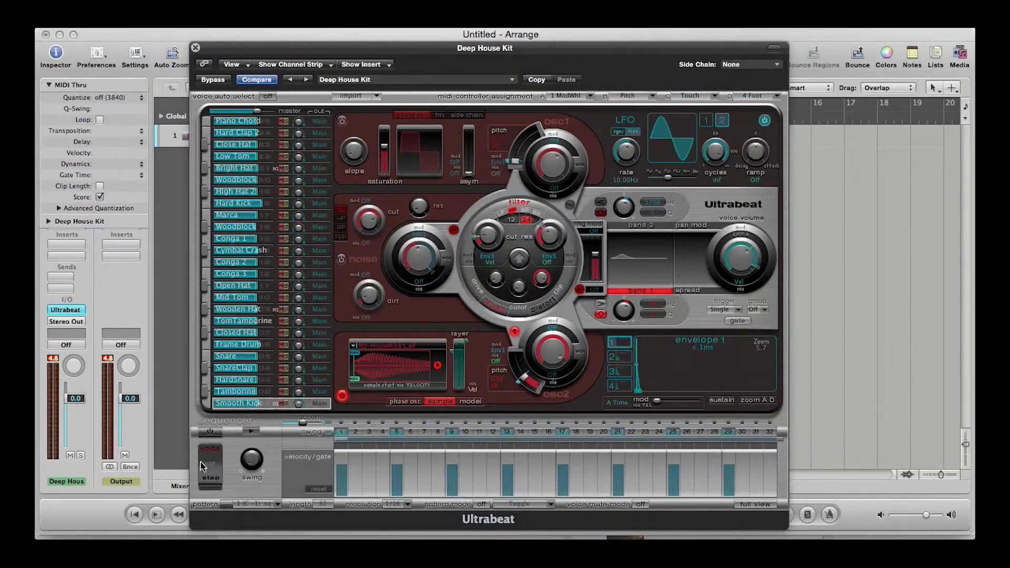
- Show the step sequencer in full view, turn it on, and preview the kit's pattern
{"action": "left_click", "coordinate": [750, 507]}
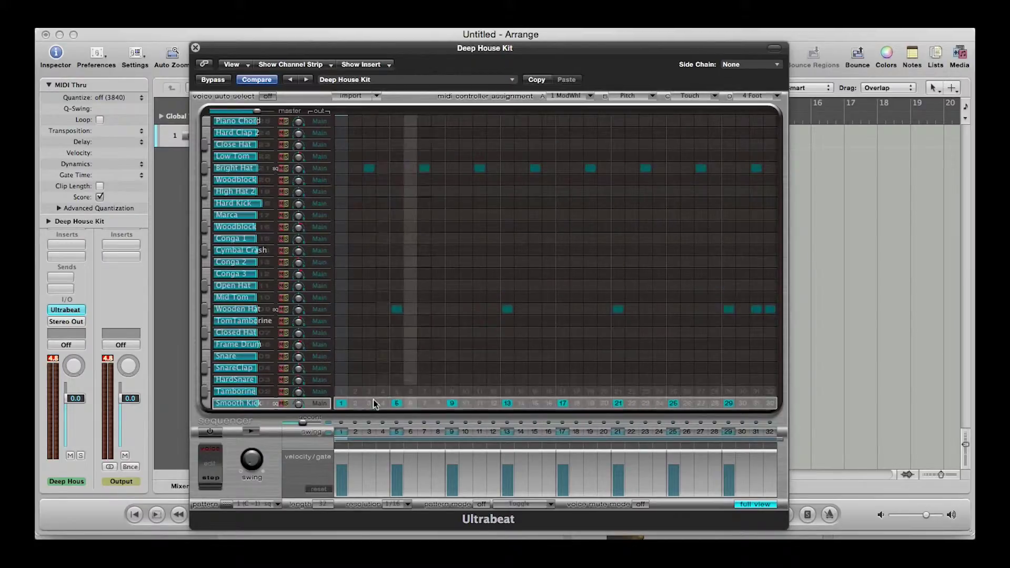
{"action": "left_click", "coordinate": [211, 433]}
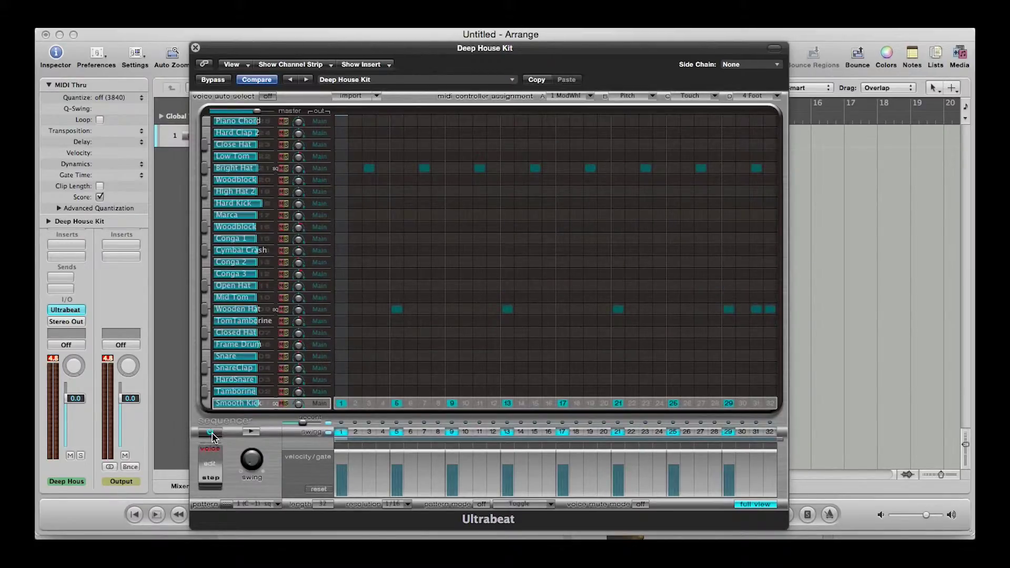
{"action": "left_click", "coordinate": [252, 432]}
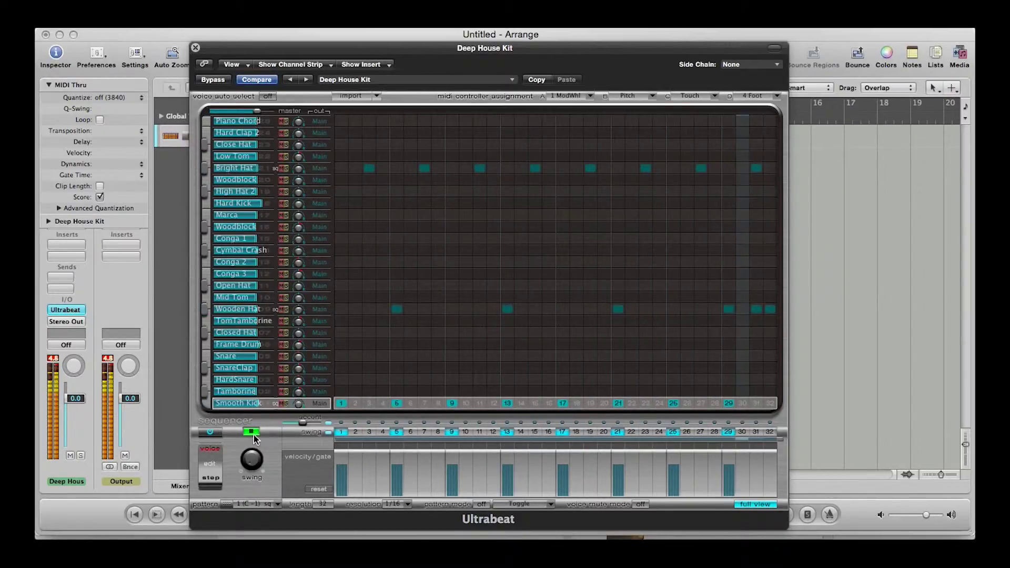
{"action": "left_click", "coordinate": [253, 434]}
{"action": "left_click", "coordinate": [252, 430]}
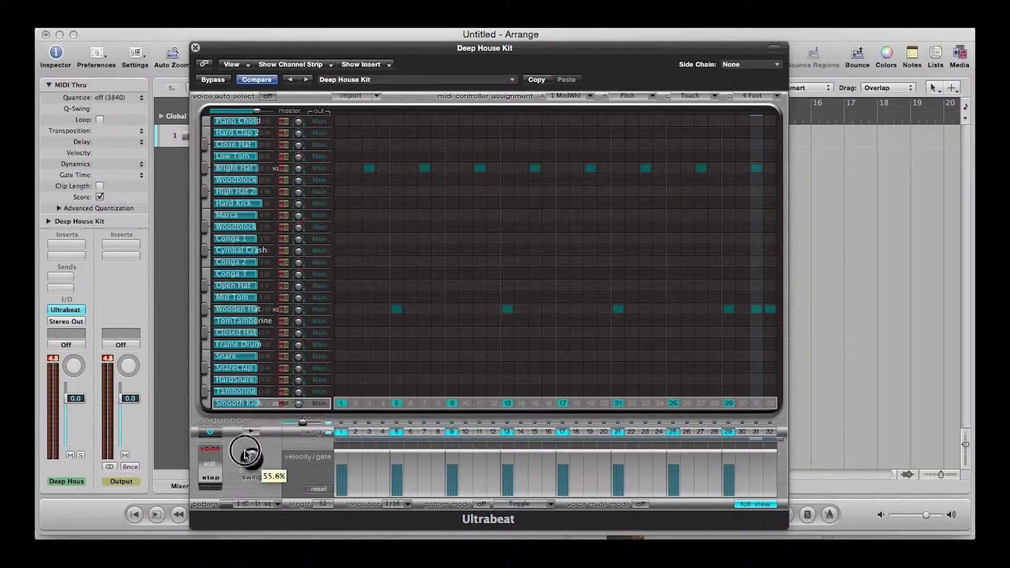
- Audition the pattern with the swing turned up, raise the accent level slightly, and turn the swing back down
{"action": "left_click", "coordinate": [254, 434]}
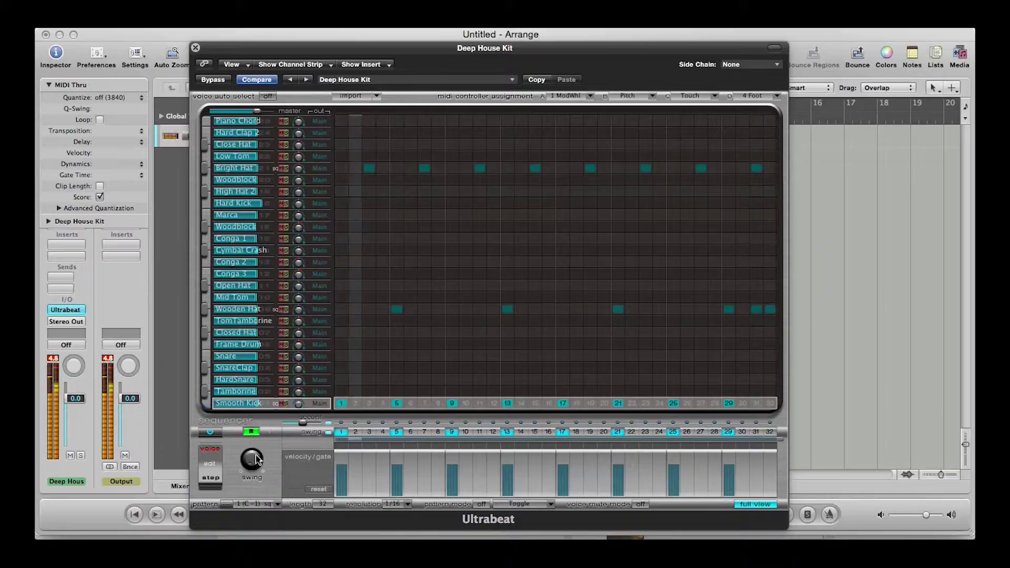
{"action": "left_click_drag", "start_coordinate": [253, 458], "coordinate": [233, 329]}
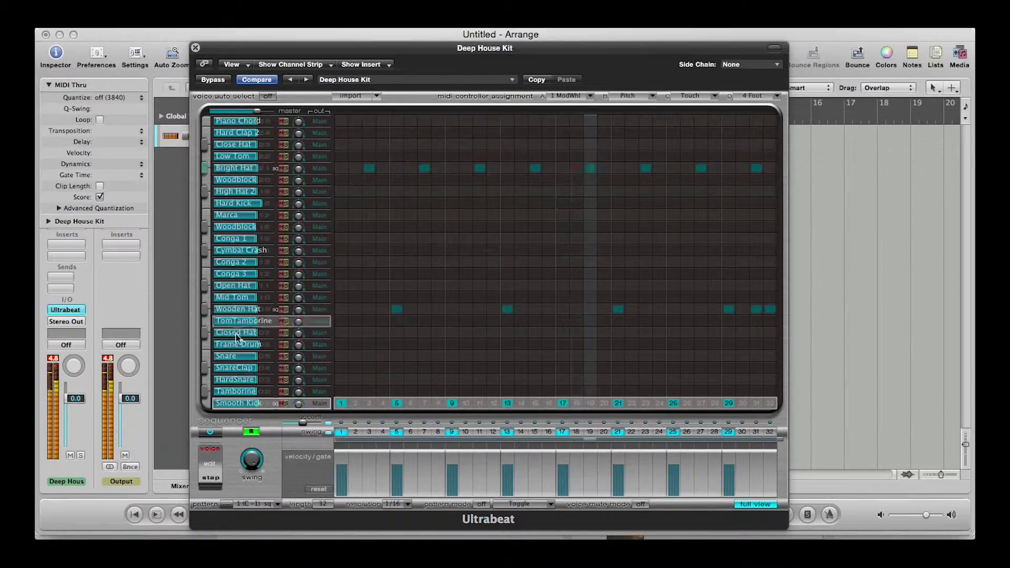
{"action": "left_click", "coordinate": [253, 432]}
{"action": "left_click_drag", "start_coordinate": [253, 458], "coordinate": [253, 526]}
{"action": "left_click_drag", "start_coordinate": [303, 422], "coordinate": [312, 423]}
{"action": "left_click", "coordinate": [254, 433]}
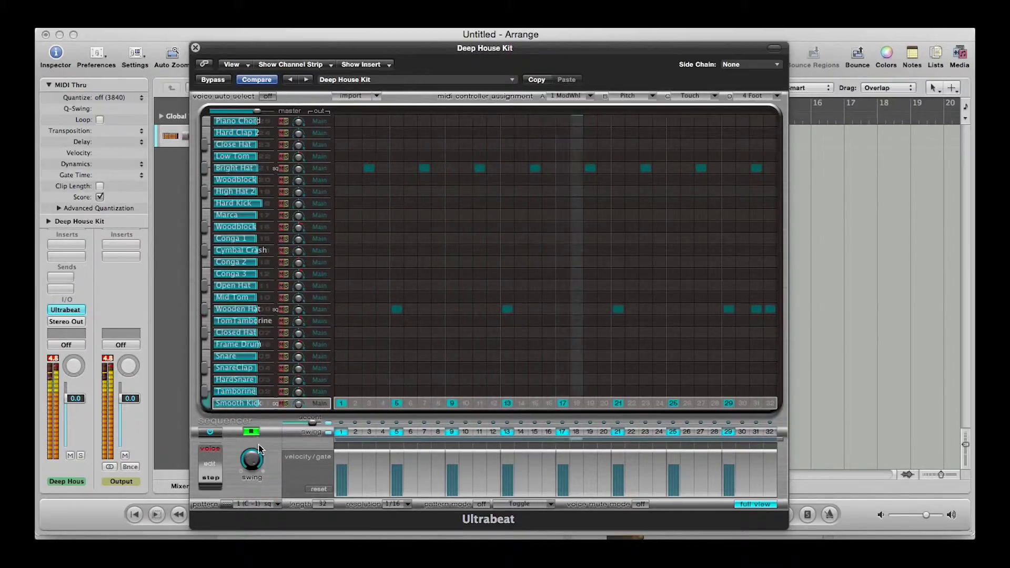
{"action": "key", "text": "space"}
{"action": "left_click_drag", "start_coordinate": [254, 460], "coordinate": [250, 532]}
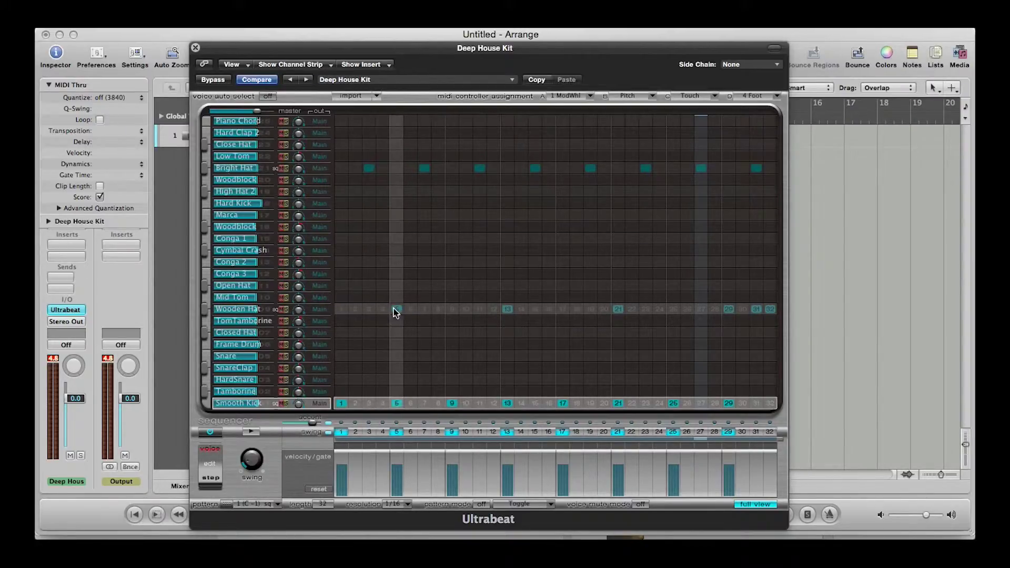
- Remove steps 1, 5 and 9 from the Smooth Kick row
{"action": "left_click", "coordinate": [341, 405]}
{"action": "left_click", "coordinate": [397, 403]}
{"action": "left_click", "coordinate": [456, 403]}
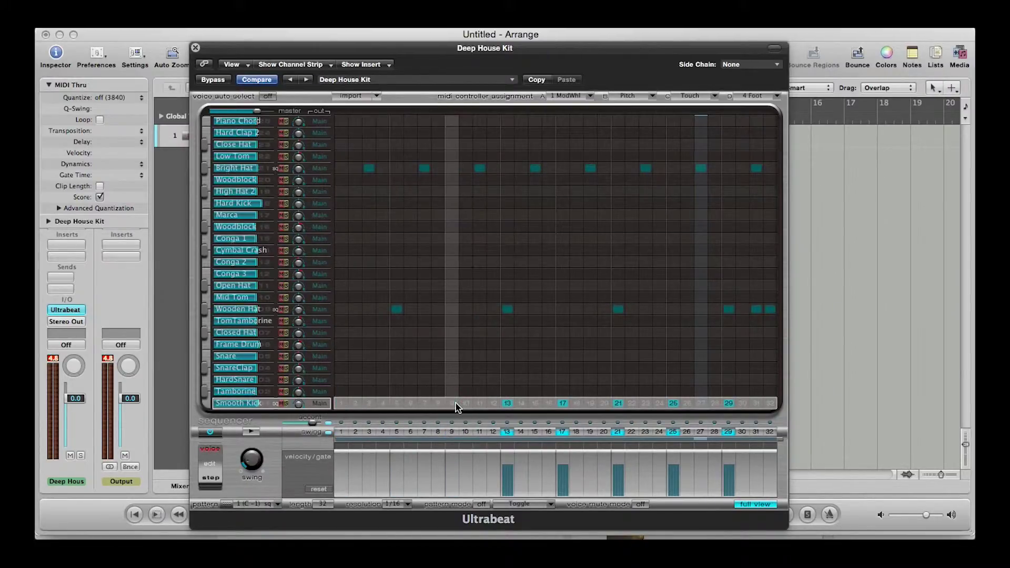
- Try step 2 on the Woodblock and Marca rows, and remove both steps again
{"action": "left_click", "coordinate": [355, 180]}
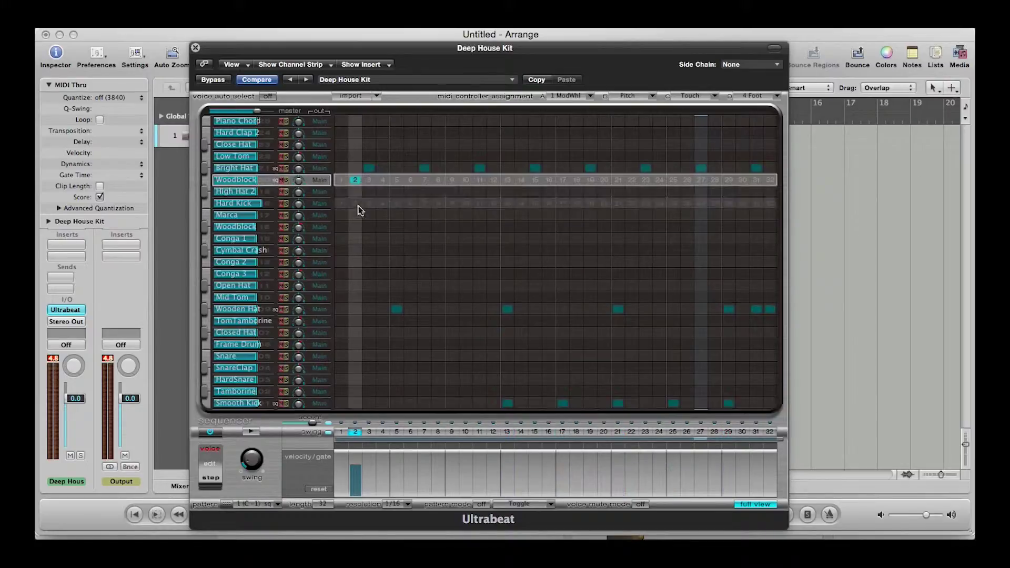
{"action": "left_click", "coordinate": [355, 215]}
{"action": "left_click", "coordinate": [355, 215]}
{"action": "left_click", "coordinate": [356, 179]}
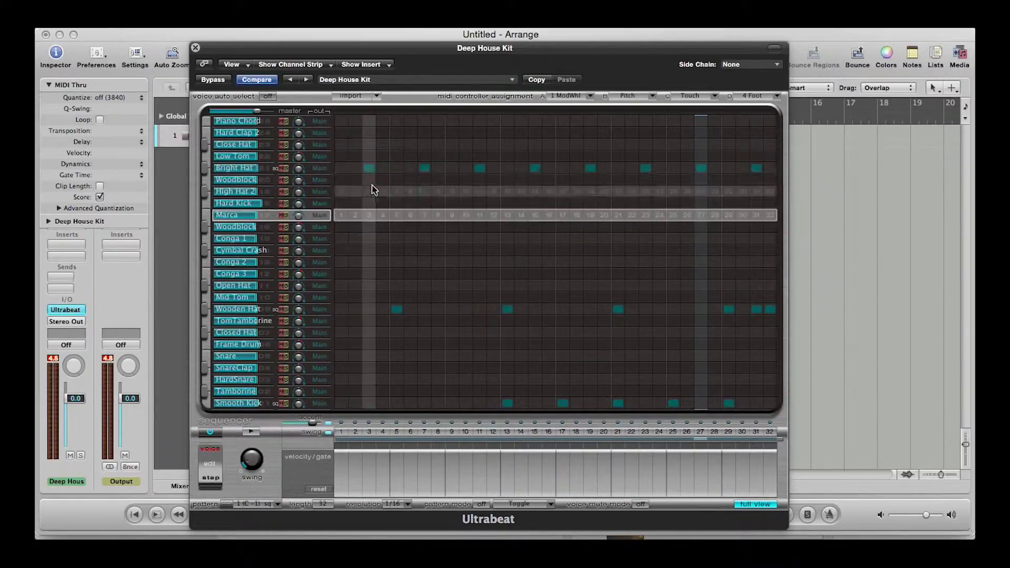
- Clear all remaining steps from the Bright Hat, Wooden Hat and Smooth Kick rows to empty the pattern
{"action": "left_click", "coordinate": [370, 168]}
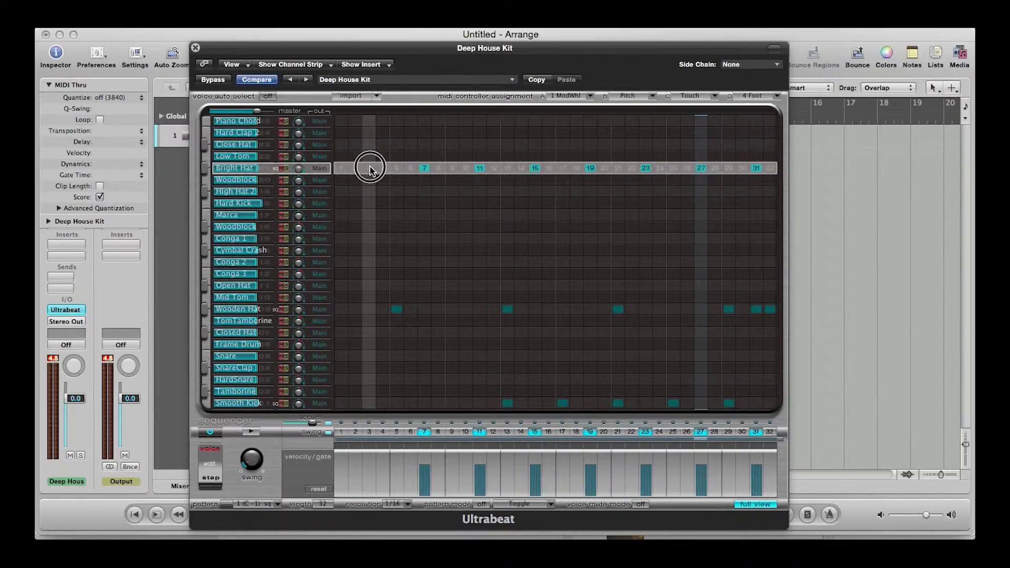
{"action": "mouse_move", "coordinate": [370, 168]}
{"action": "left_mouse_down"}
{"action": "mouse_move", "coordinate": [537, 271]}
{"action": "mouse_move", "coordinate": [744, 338]}
{"action": "mouse_move", "coordinate": [775, 414]}
{"action": "left_mouse_up"}
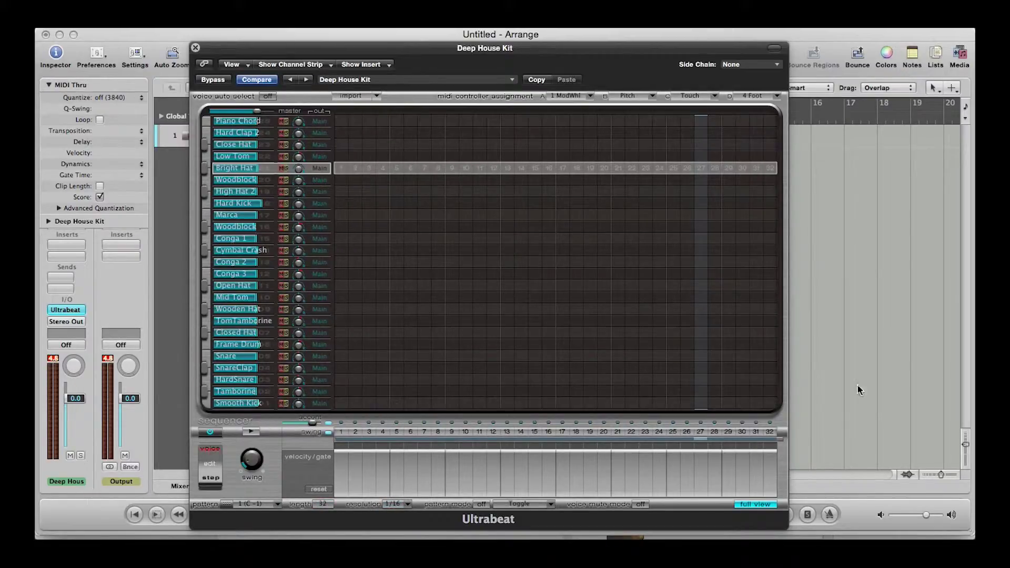
- Try a sequencer resolution of 1/8, and return the resolution to 1/16
{"action": "left_click", "coordinate": [402, 505]}
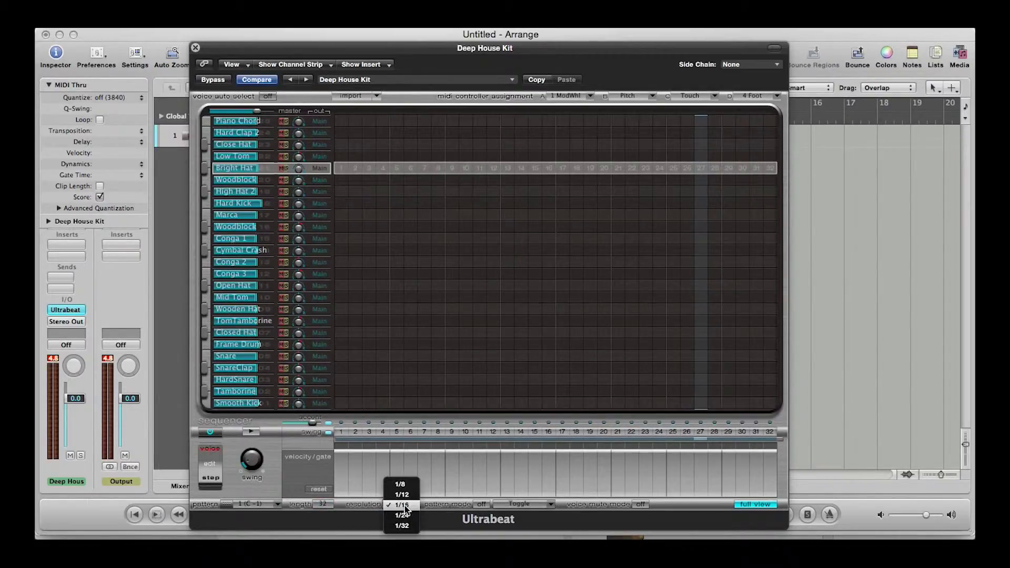
{"action": "left_click", "coordinate": [400, 484]}
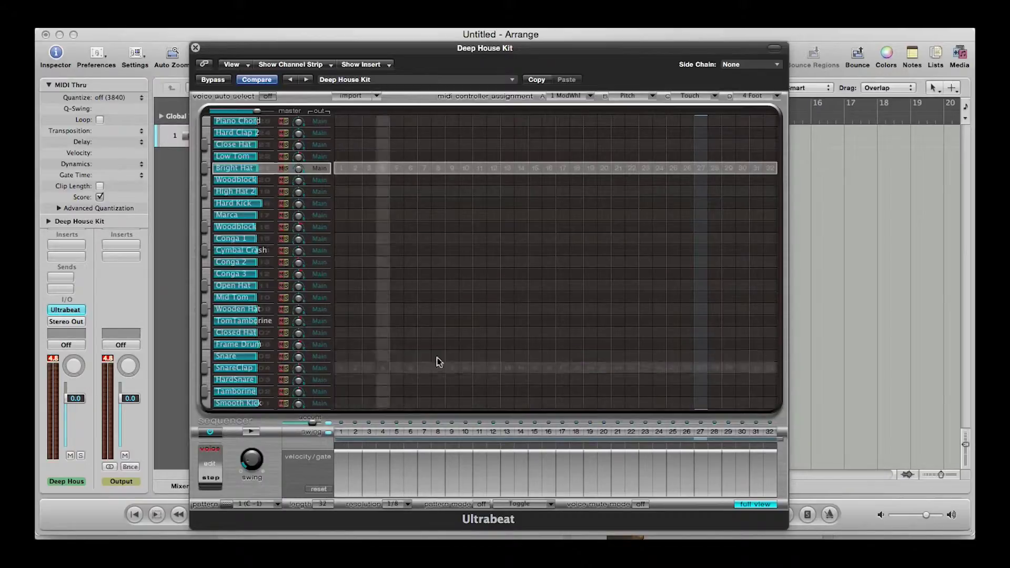
{"action": "left_click", "coordinate": [408, 507]}
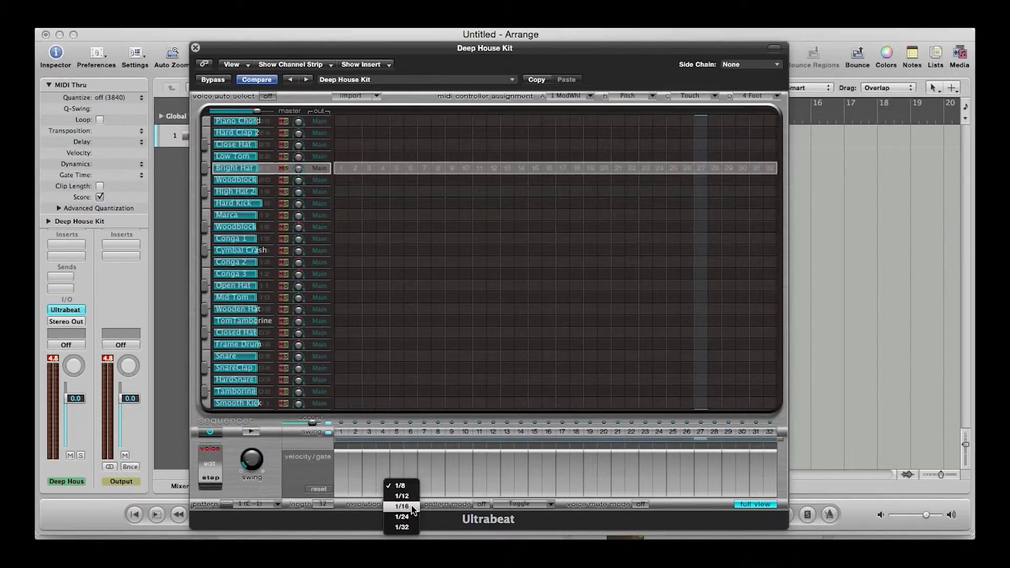
{"action": "left_click", "coordinate": [410, 507]}
{"action": "left_click", "coordinate": [408, 505]}
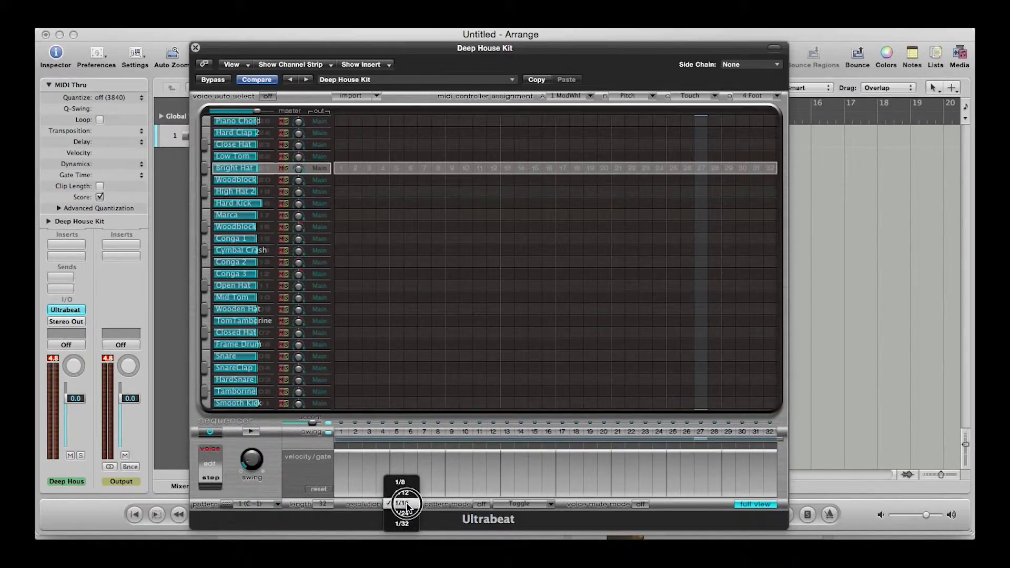
{"action": "left_click", "coordinate": [413, 502]}
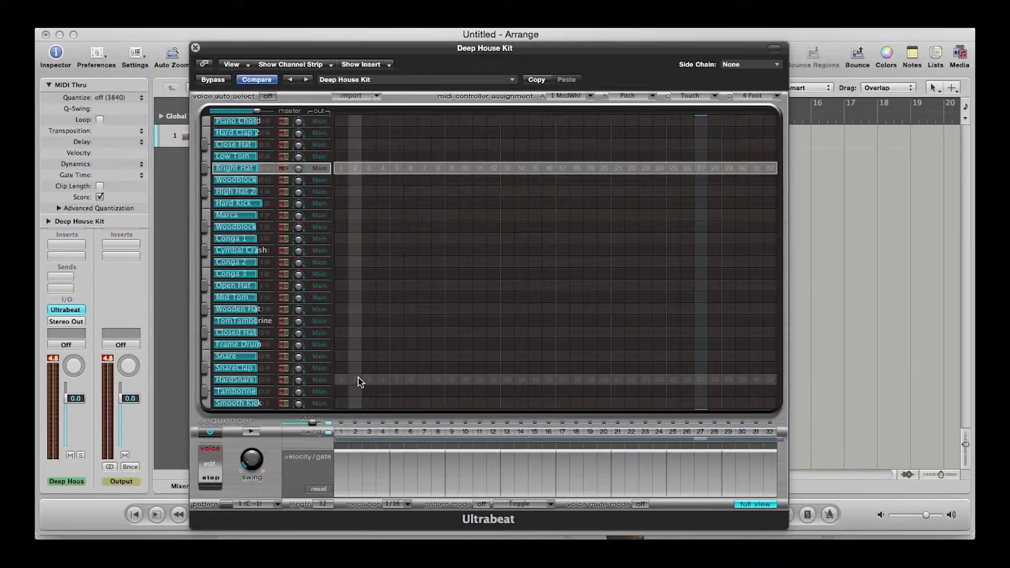
- Try a sequencer resolution of 1/32, and restore the 1/16 resolution
{"action": "left_click", "coordinate": [404, 504]}
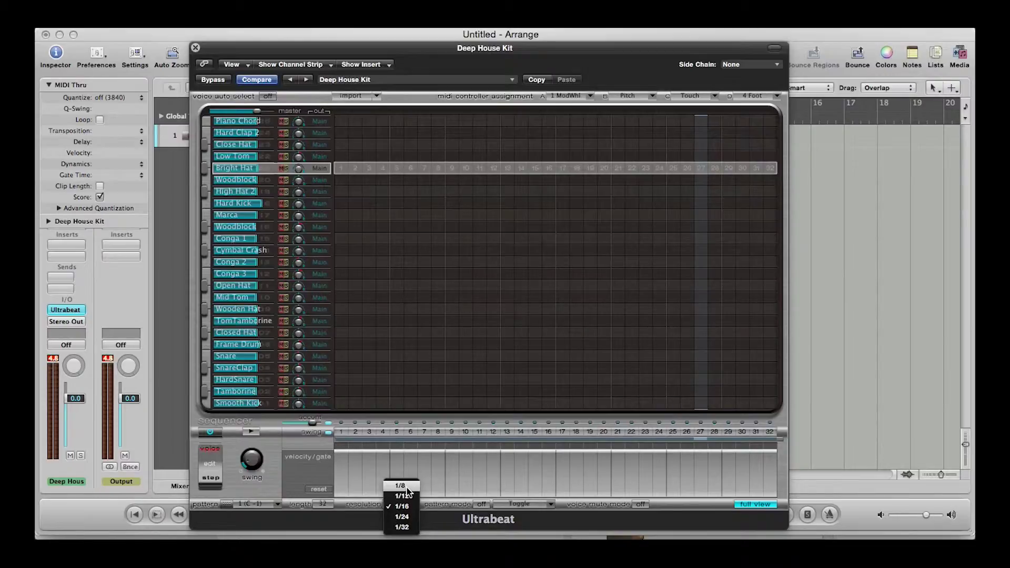
{"action": "left_click", "coordinate": [404, 506]}
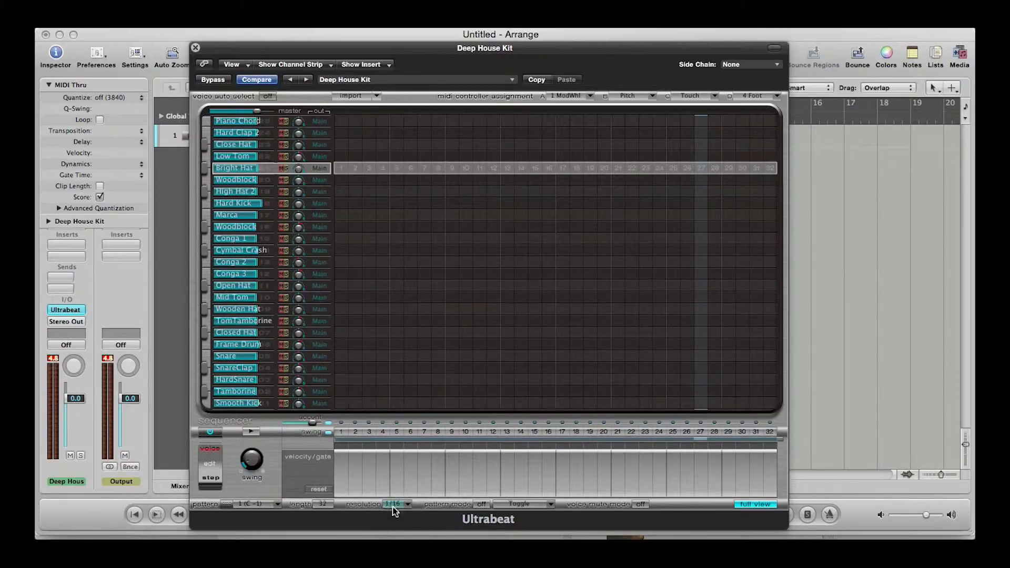
{"action": "left_click", "coordinate": [409, 505]}
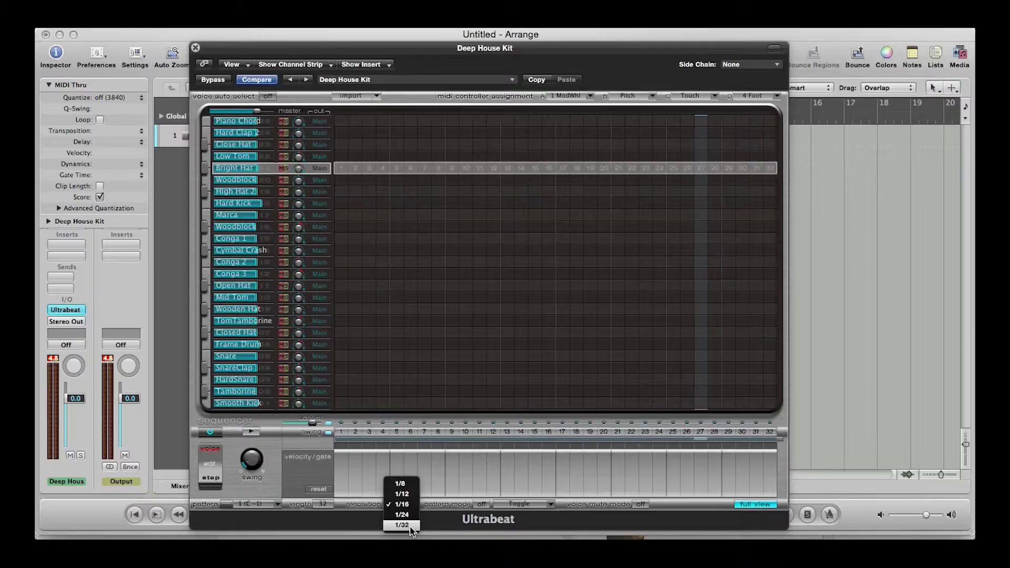
{"action": "left_click", "coordinate": [409, 526]}
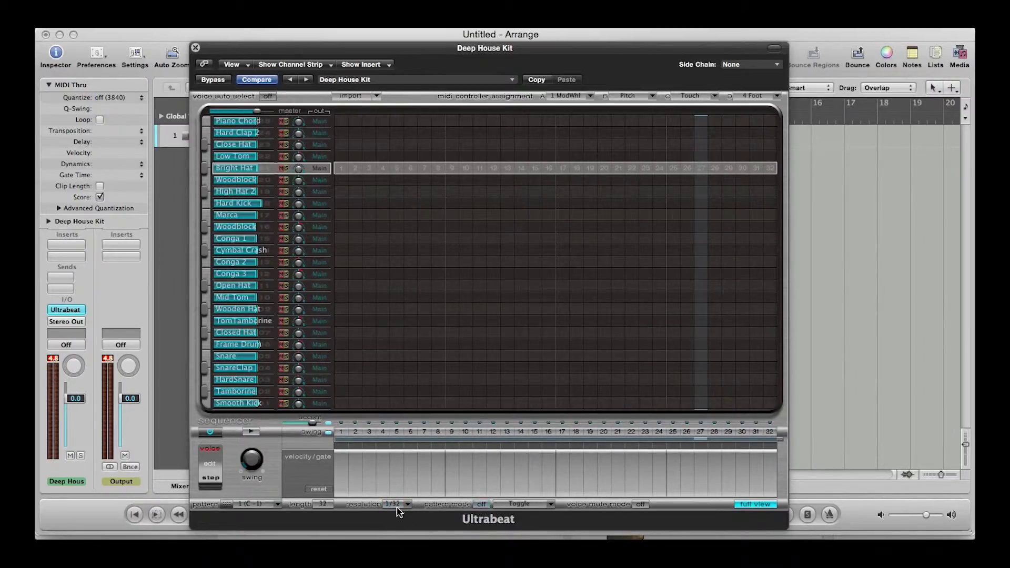
{"action": "left_click", "coordinate": [408, 505]}
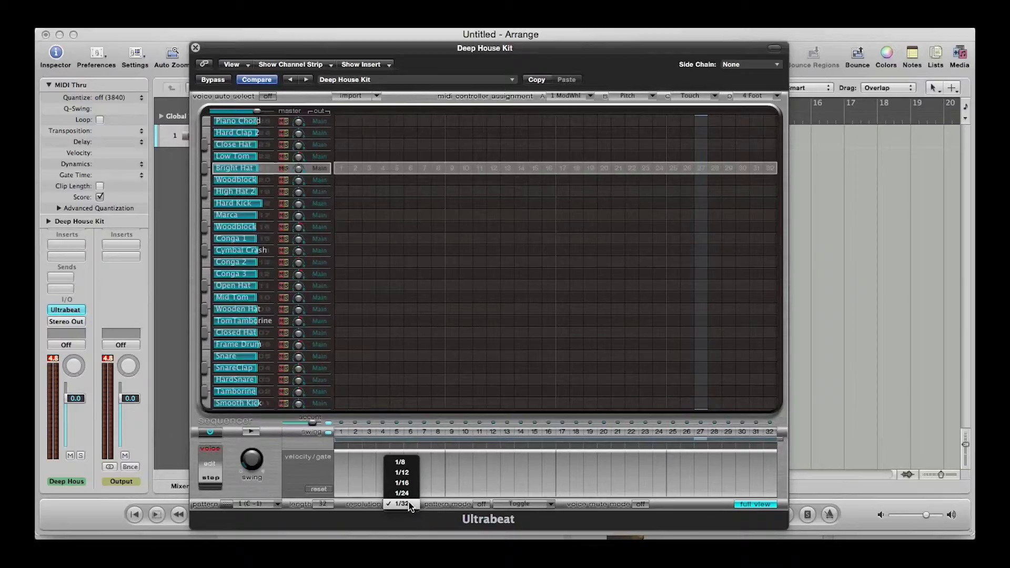
{"action": "left_click", "coordinate": [406, 483]}
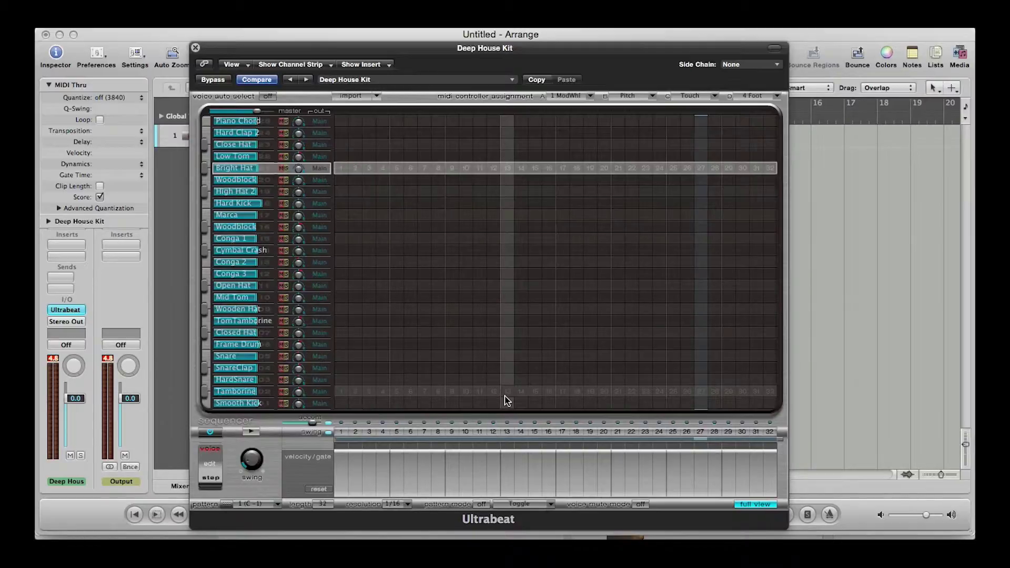
- Program Smooth Kick hits on steps 1, 5, 9, 13, 17, 21, 25 and 29, and try adjusting step 1's velocity and gate
{"action": "left_click", "coordinate": [340, 403]}
{"action": "left_click", "coordinate": [397, 403]}
{"action": "left_click", "coordinate": [451, 404]}
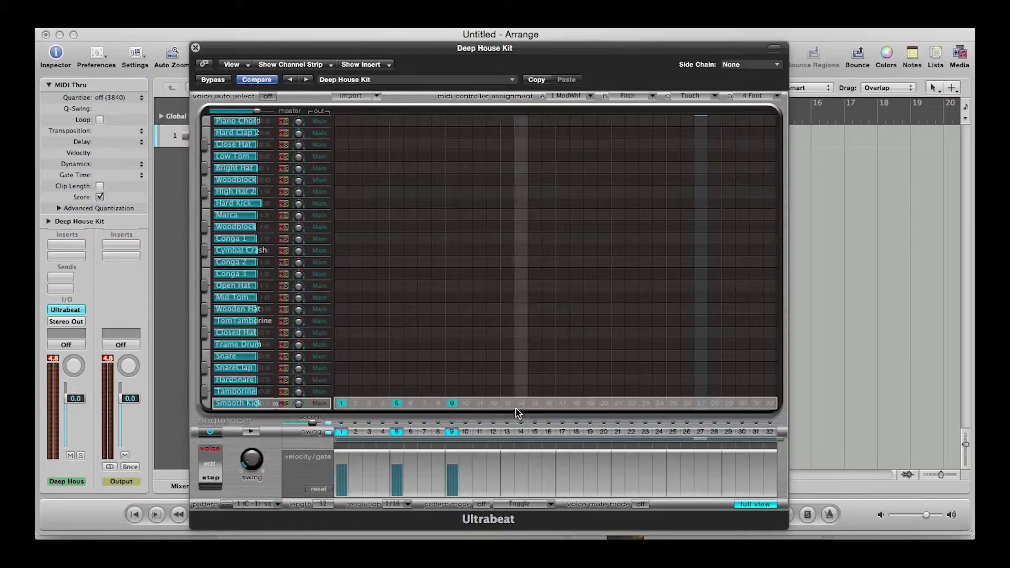
{"action": "left_click", "coordinate": [508, 404]}
{"action": "left_click", "coordinate": [563, 404]}
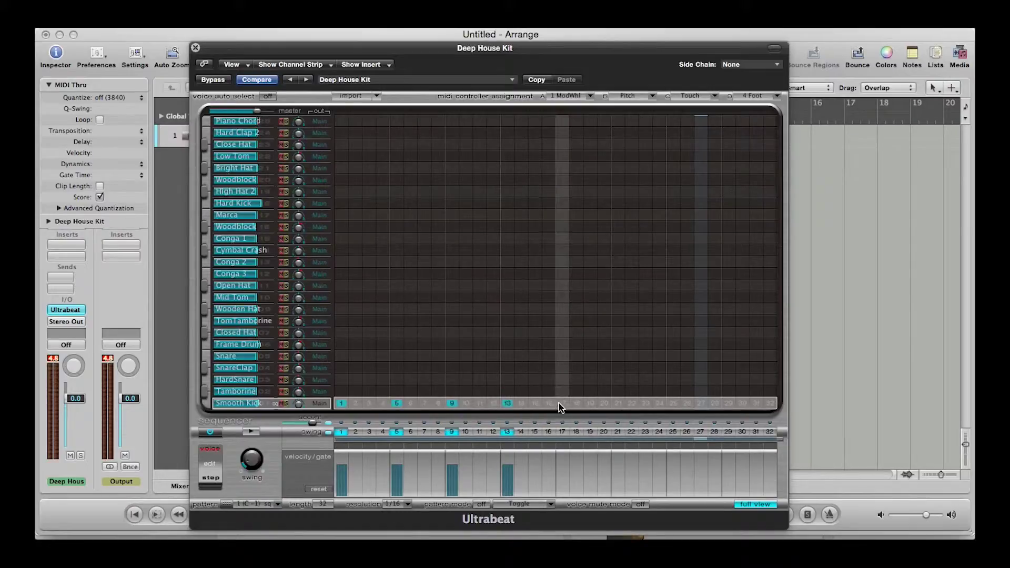
{"action": "left_click", "coordinate": [619, 403]}
{"action": "left_click", "coordinate": [674, 404]}
{"action": "left_click", "coordinate": [729, 404]}
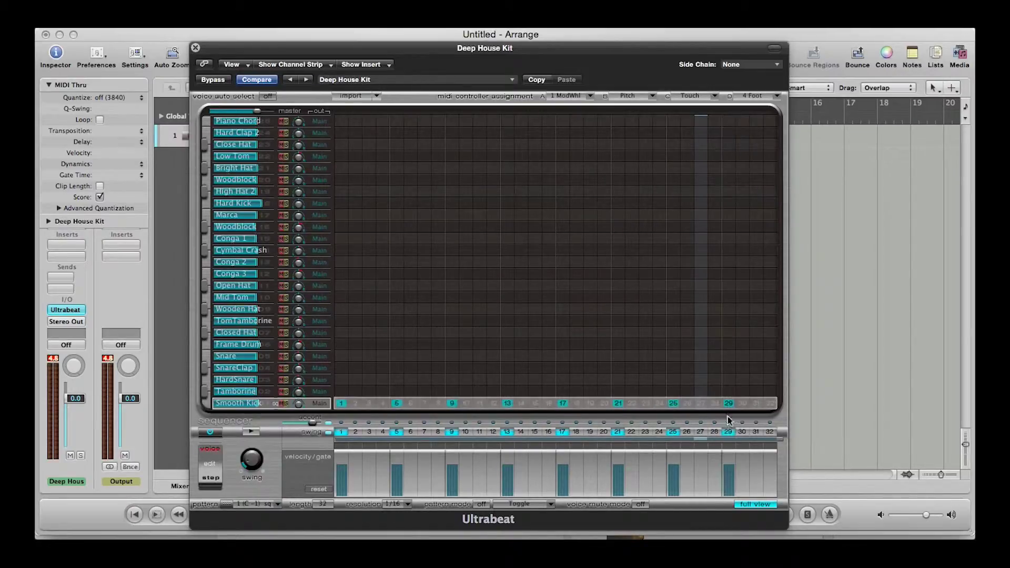
{"action": "mouse_move", "coordinate": [350, 462]}
{"action": "left_mouse_down"}
{"action": "mouse_move", "coordinate": [349, 477]}
{"action": "mouse_move", "coordinate": [347, 466]}
{"action": "left_mouse_up"}
{"action": "left_click_drag", "start_coordinate": [345, 470], "coordinate": [345, 468]}
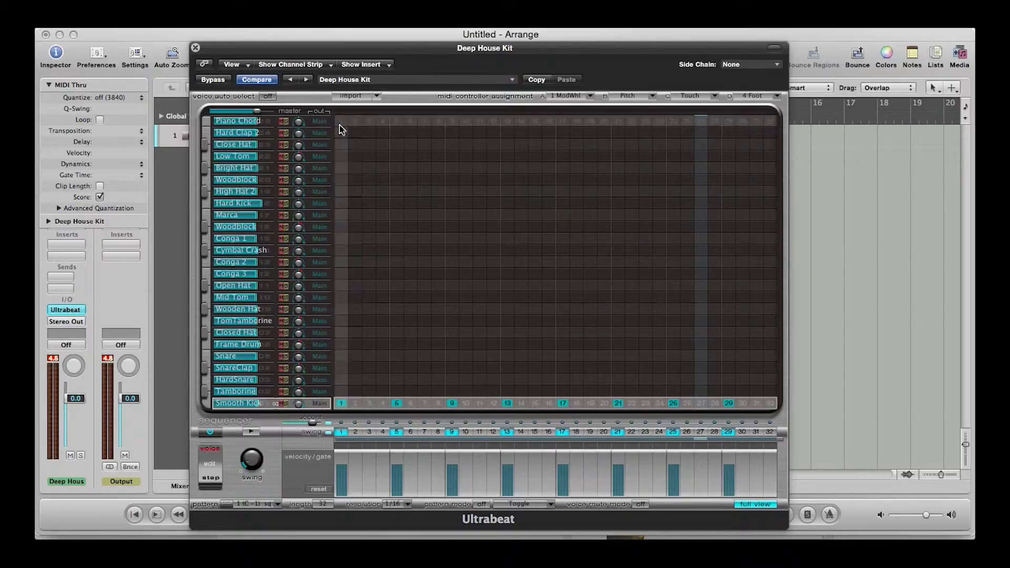
- Audition the Piano Chord sound and place a hit on step 1 of its row
{"action": "left_click", "coordinate": [206, 120]}
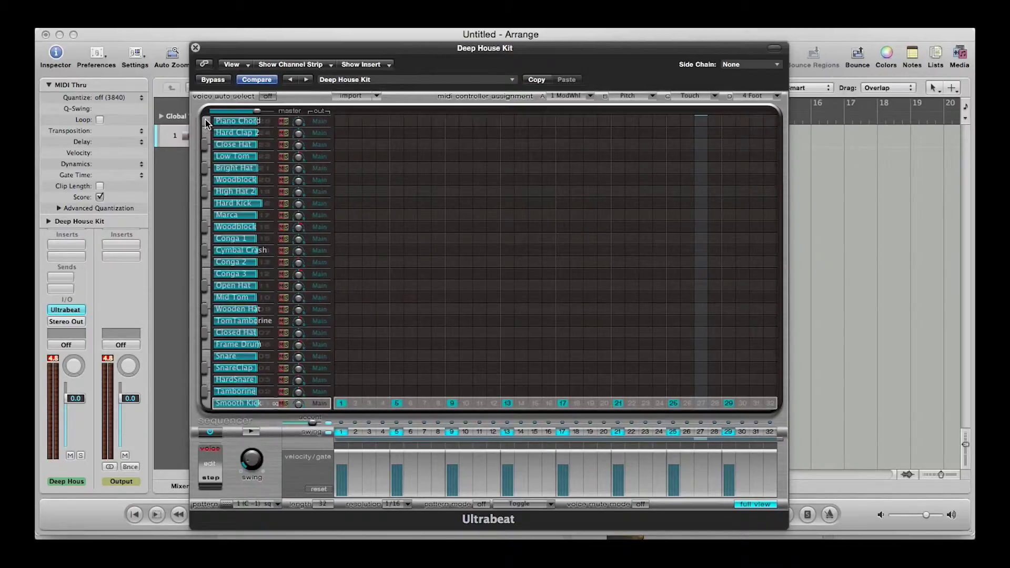
{"action": "left_click", "coordinate": [275, 124]}
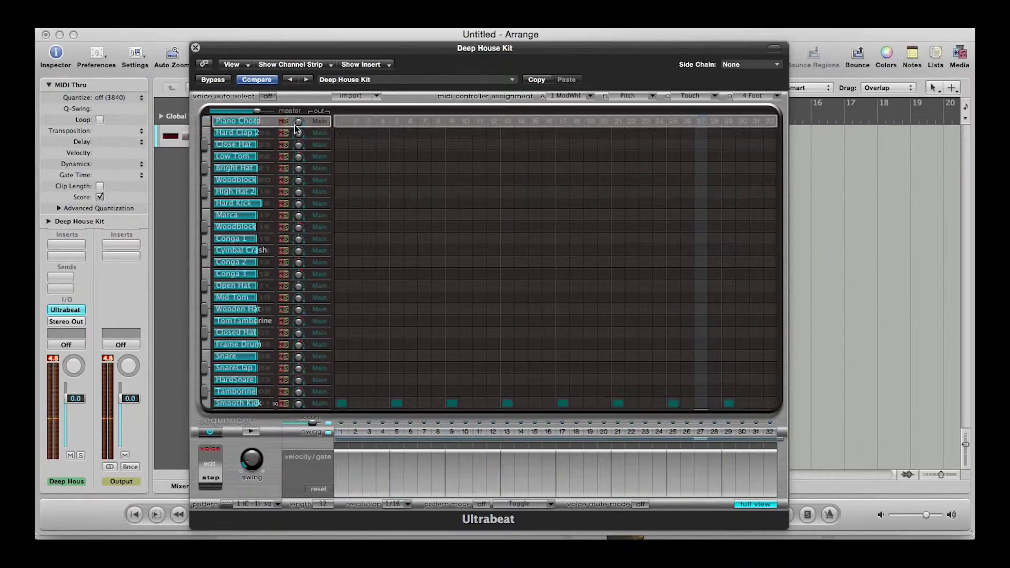
{"action": "left_click", "coordinate": [340, 122]}
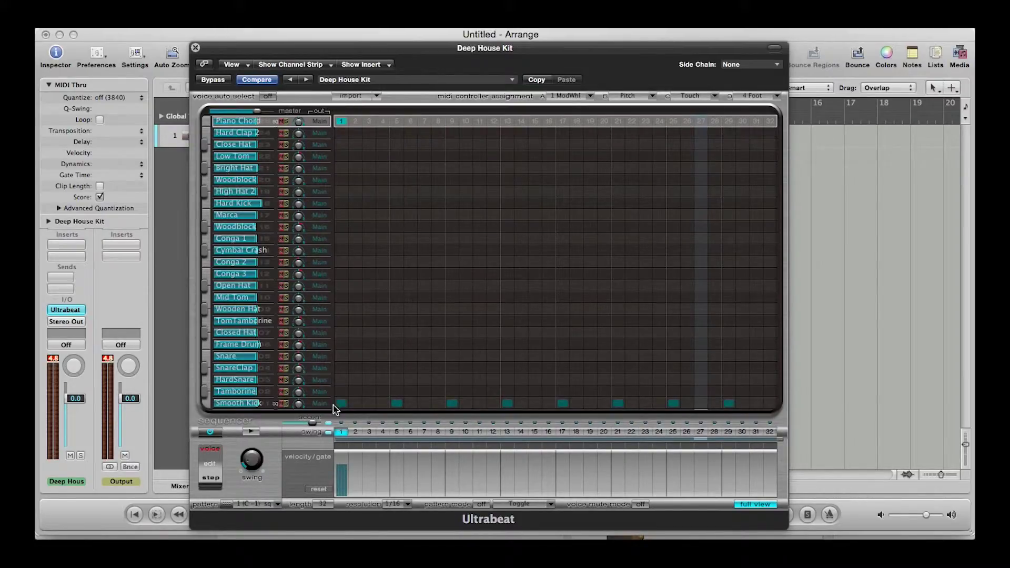
- Clear all steps from the Smooth Kick row and audition the Piano Chord hit alone
{"action": "mouse_move", "coordinate": [337, 405]}
{"action": "left_mouse_down"}
{"action": "mouse_move", "coordinate": [679, 420]}
{"action": "mouse_move", "coordinate": [769, 403]}
{"action": "left_mouse_up"}
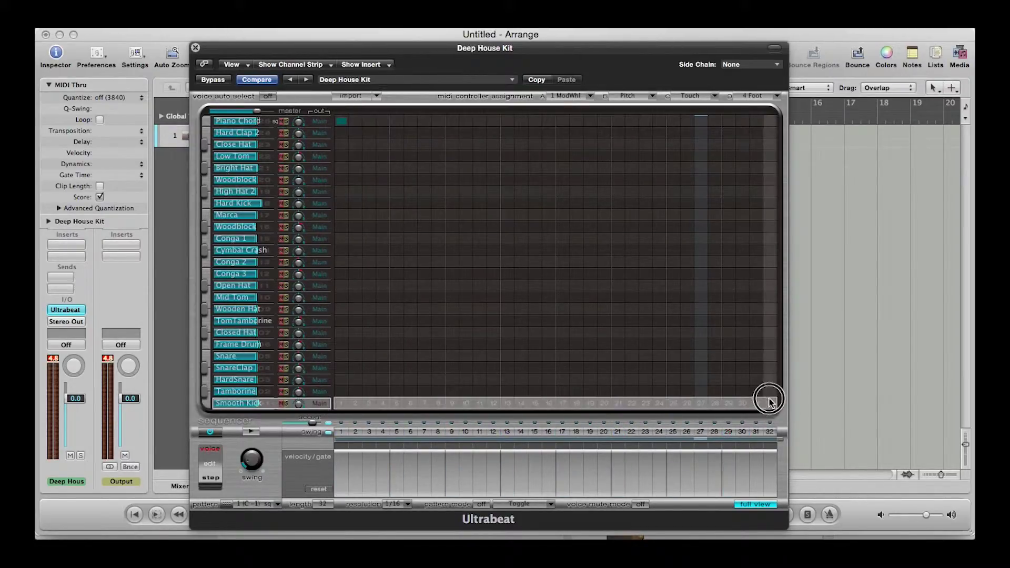
{"action": "left_click", "coordinate": [253, 431]}
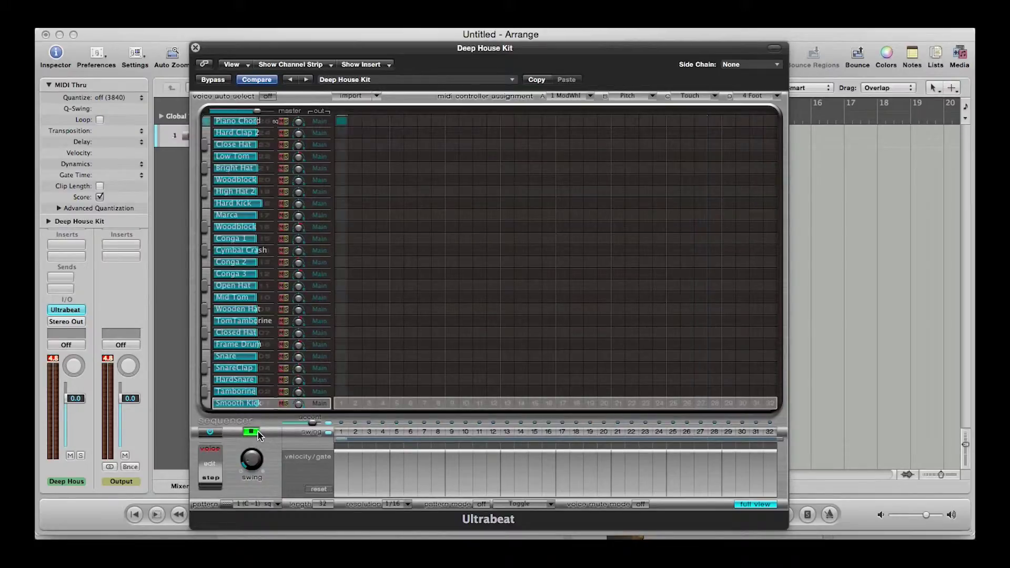
{"action": "left_click", "coordinate": [253, 432]}
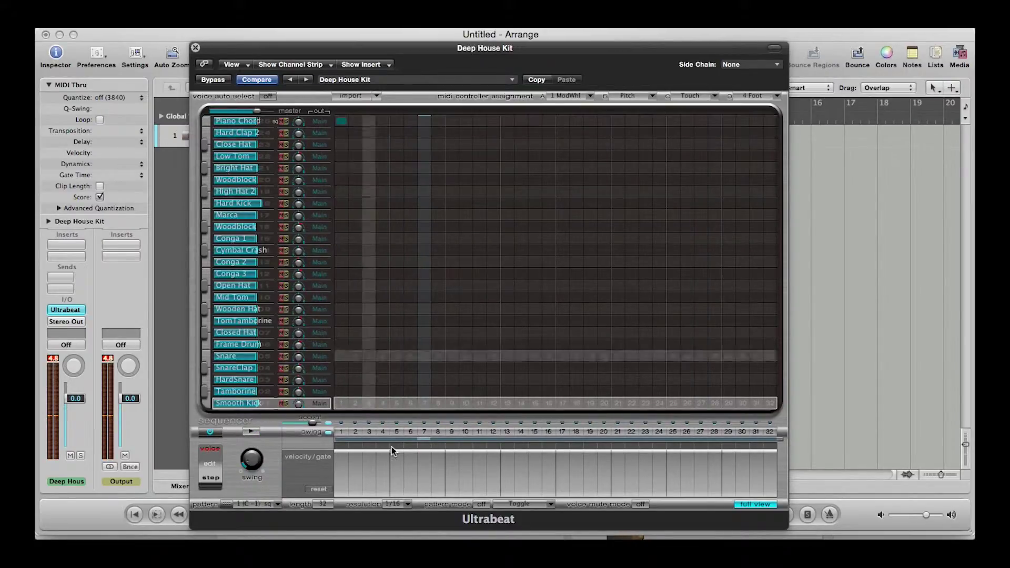
- Lengthen the gate of the Piano Chord hit on step 1 to four steps and audition the pattern
{"action": "left_click", "coordinate": [266, 121]}
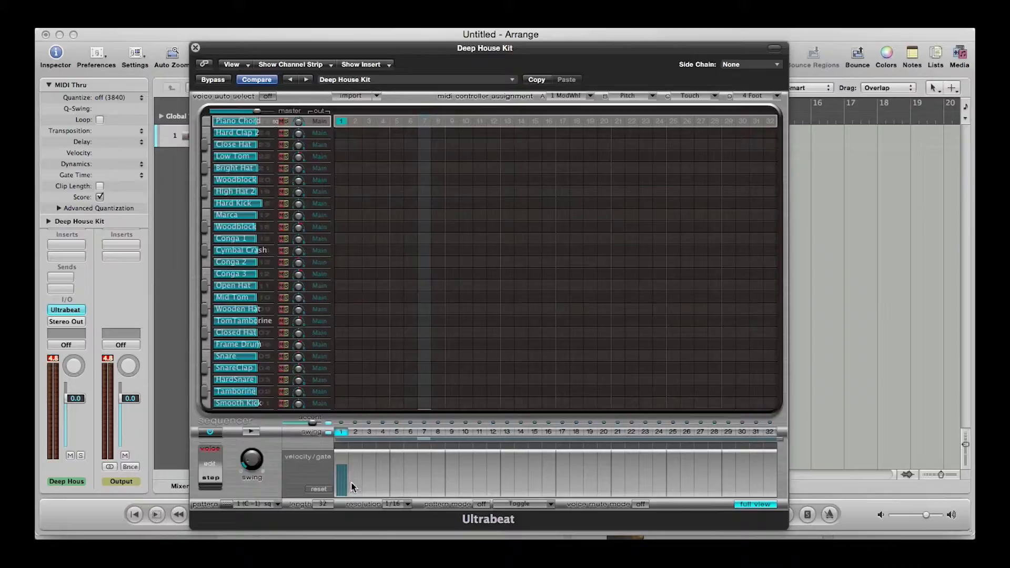
{"action": "left_click_drag", "start_coordinate": [352, 486], "coordinate": [386, 467]}
{"action": "left_click", "coordinate": [251, 432]}
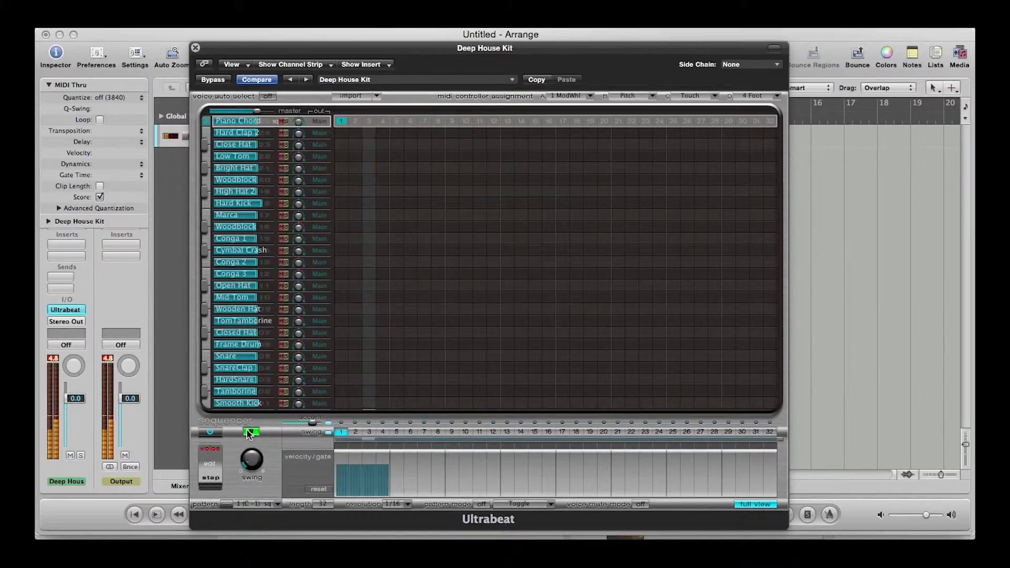
{"action": "left_click", "coordinate": [251, 432]}
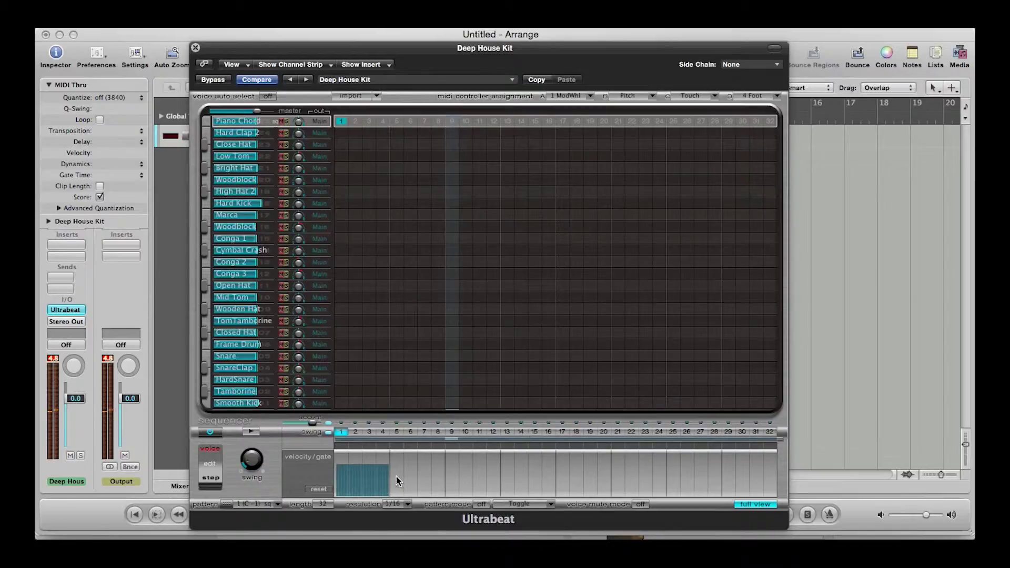
- Shorten the gate of the Piano Chord hit back to one step and remove the hit
{"action": "left_click_drag", "start_coordinate": [390, 477], "coordinate": [347, 472]}
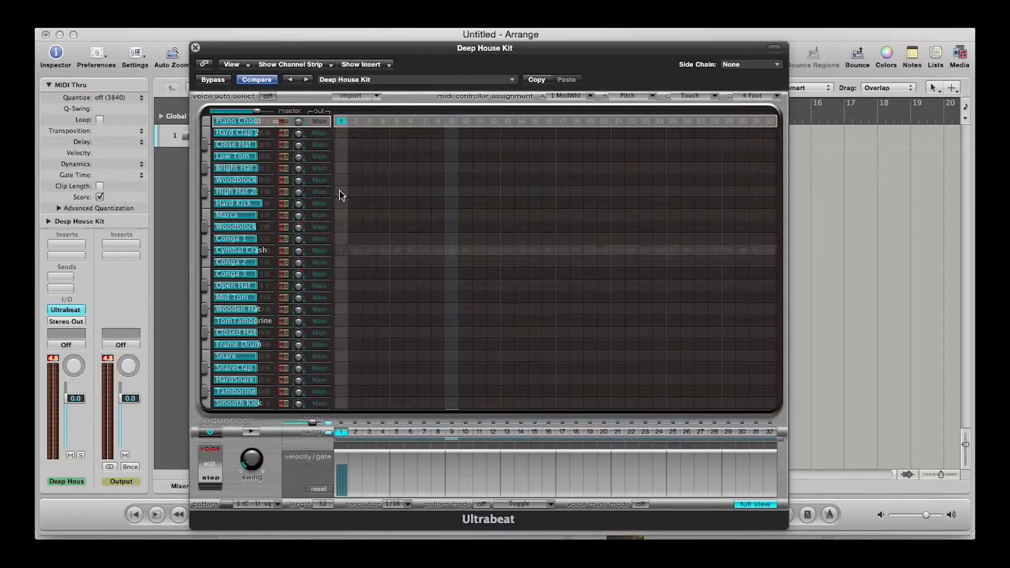
{"action": "mouse_move", "coordinate": [346, 472]}
{"action": "left_mouse_down"}
{"action": "mouse_move", "coordinate": [361, 474]}
{"action": "mouse_move", "coordinate": [341, 473]}
{"action": "left_mouse_up"}
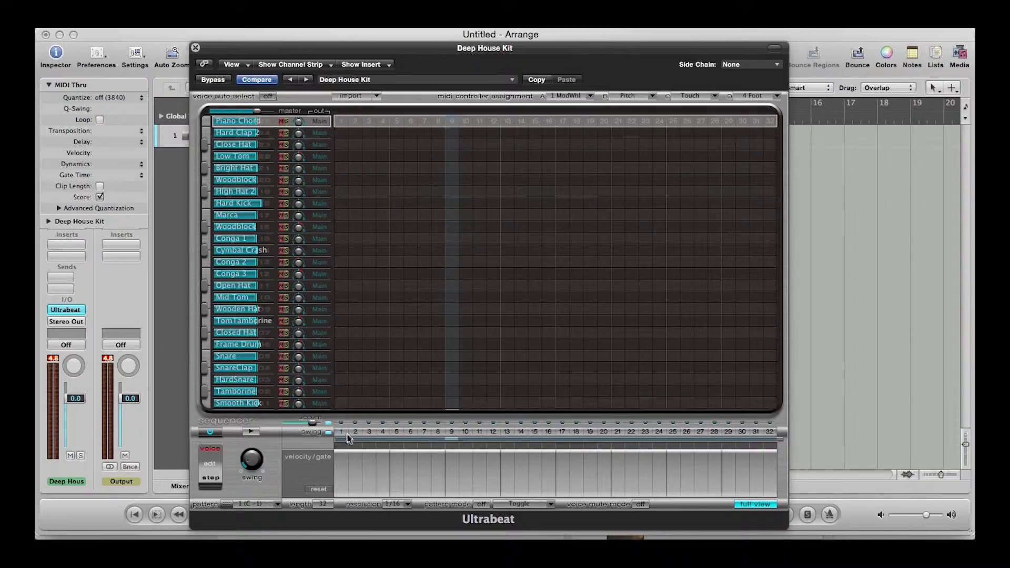
- Add Smooth Kick hits on steps 1, 5, 9, 13, 17, 21, 25 and 29, and audition the pattern
{"action": "left_click", "coordinate": [342, 404]}
{"action": "left_click", "coordinate": [397, 404]}
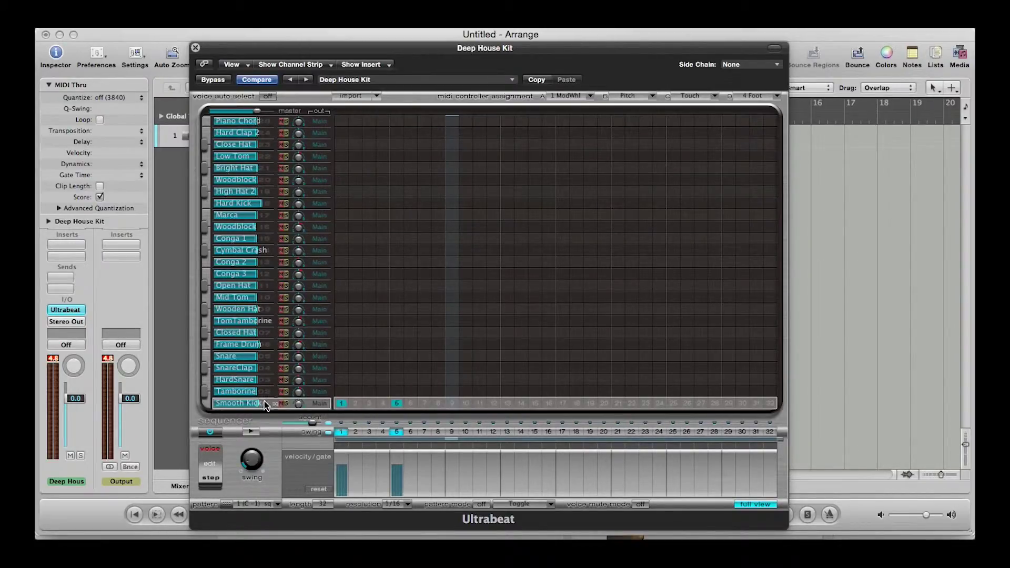
{"action": "left_click", "coordinate": [452, 432]}
{"action": "left_click", "coordinate": [506, 433]}
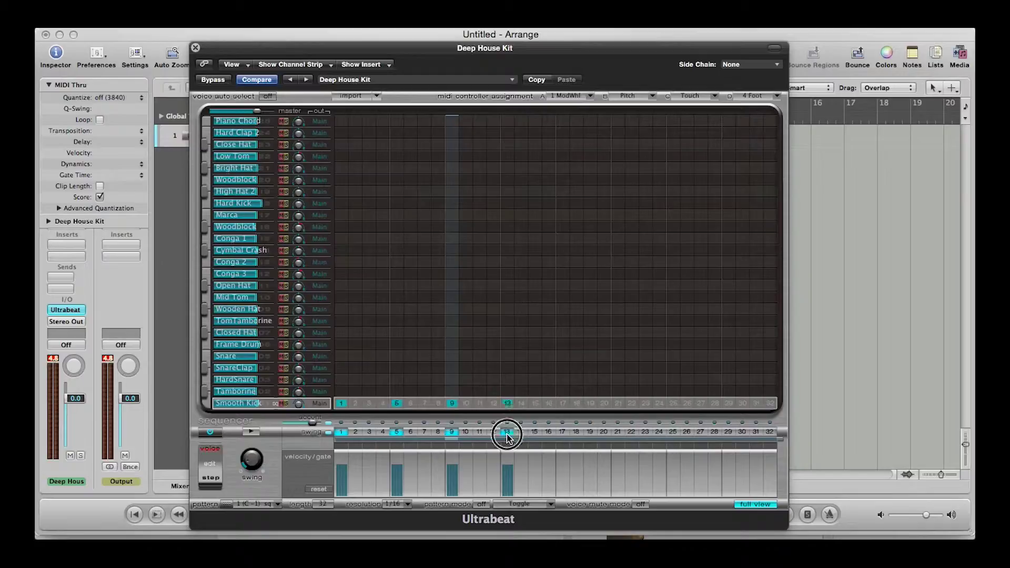
{"action": "left_click", "coordinate": [564, 432]}
{"action": "left_click", "coordinate": [618, 433]}
{"action": "left_click", "coordinate": [674, 432]}
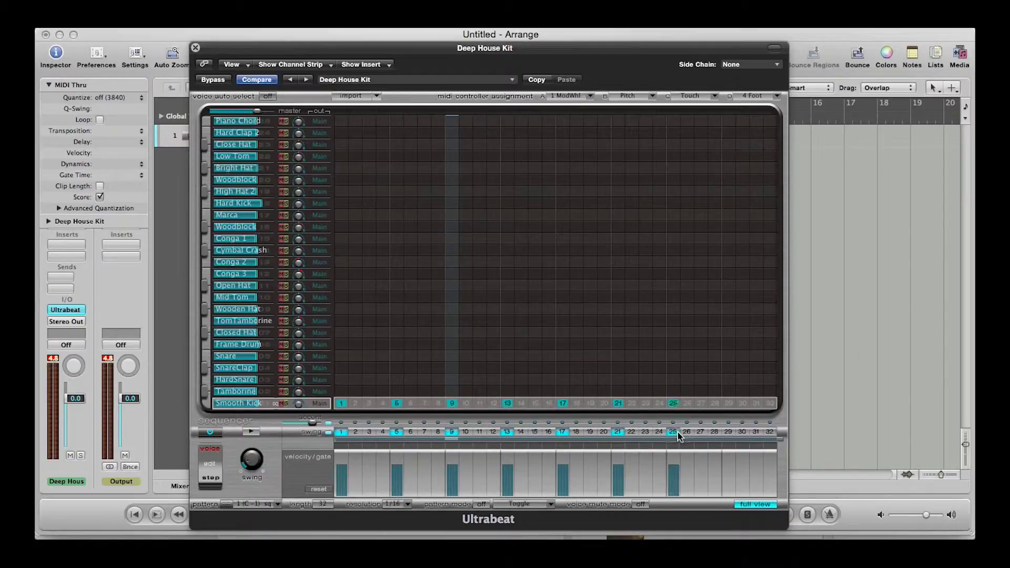
{"action": "left_click", "coordinate": [731, 433]}
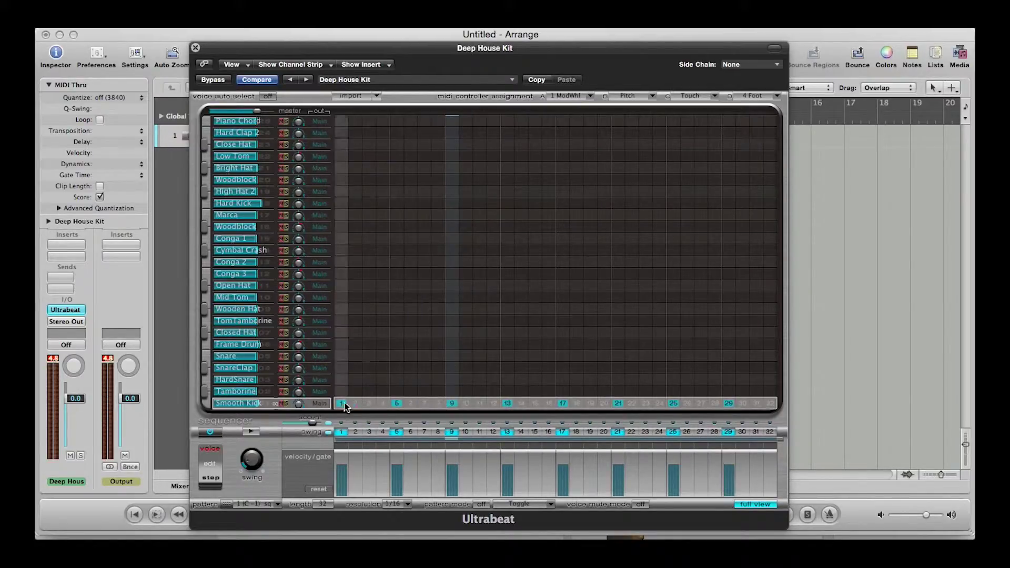
{"action": "left_click", "coordinate": [253, 433]}
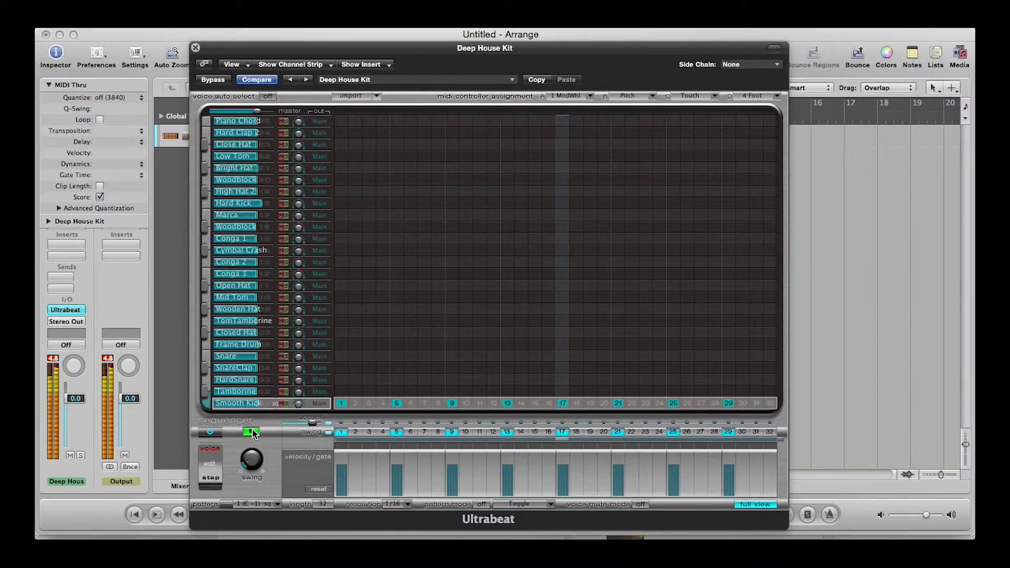
{"action": "left_click", "coordinate": [254, 433]}
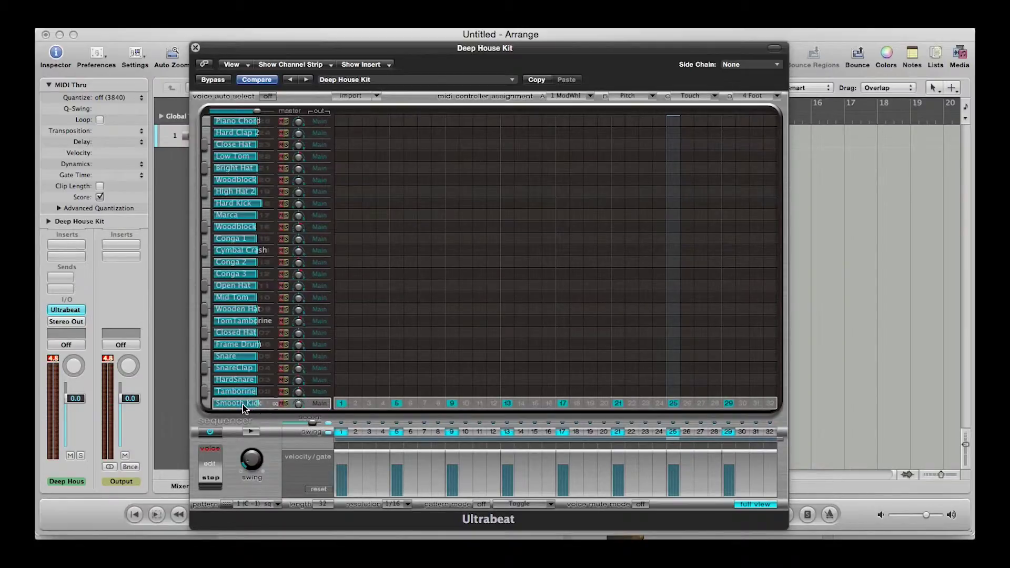
- Try the volume, mute/solo and pan controls of the Smooth Kick voice
{"action": "left_click", "coordinate": [255, 404]}
{"action": "left_click_drag", "start_coordinate": [256, 406], "coordinate": [253, 409]}
{"action": "left_click", "coordinate": [285, 405]}
{"action": "left_click", "coordinate": [284, 405]}
{"action": "mouse_move", "coordinate": [298, 422]}
{"action": "left_mouse_down"}
{"action": "mouse_move", "coordinate": [306, 410]}
{"action": "mouse_move", "coordinate": [277, 365]}
{"action": "mouse_move", "coordinate": [286, 408]}
{"action": "left_mouse_up"}
- Route the Smooth Kick voice to output 17 and audition the HardSnare sound
{"action": "left_click", "coordinate": [318, 404]}
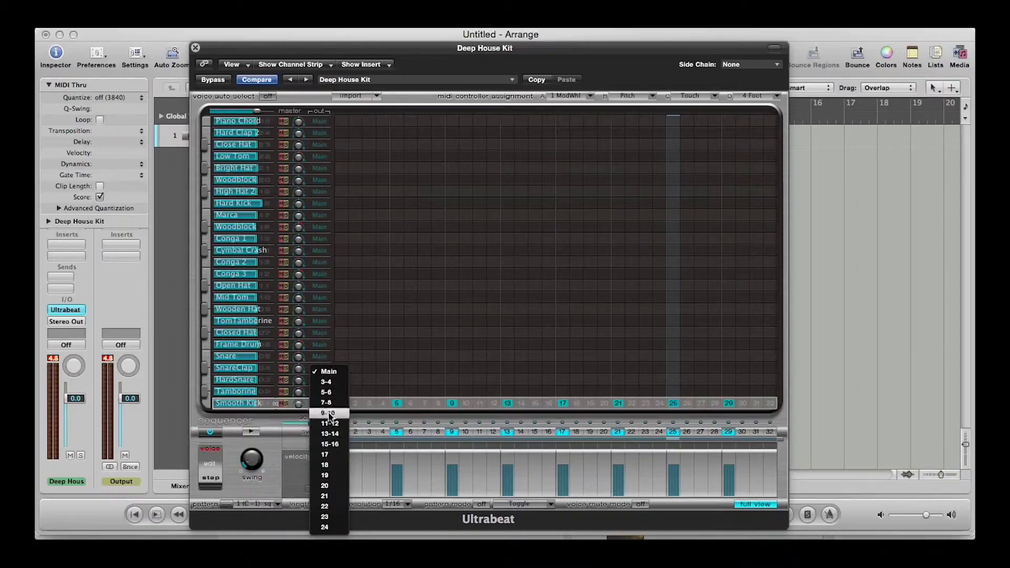
{"action": "left_click", "coordinate": [337, 457]}
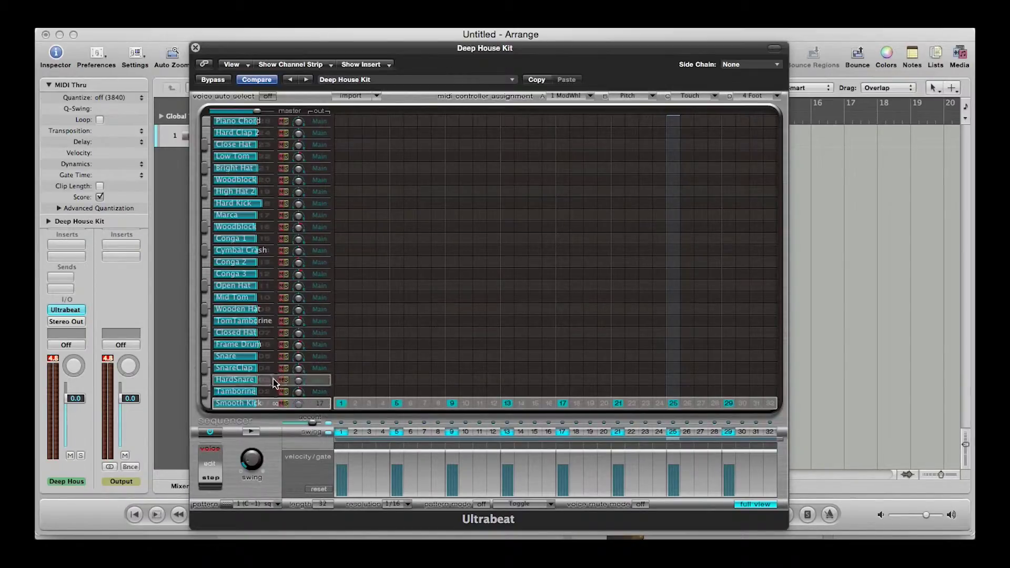
{"action": "left_click", "coordinate": [204, 379]}
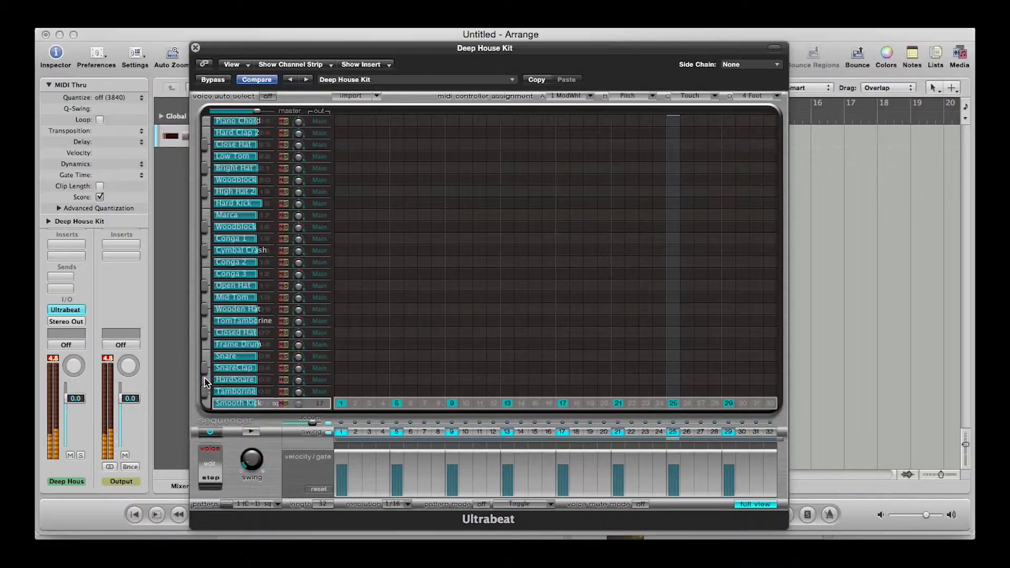
- Audition the HardSnare voice and add its hits on steps 5, 13, 21 and 29
{"action": "left_click", "coordinate": [205, 381]}
{"action": "left_click", "coordinate": [205, 381]}
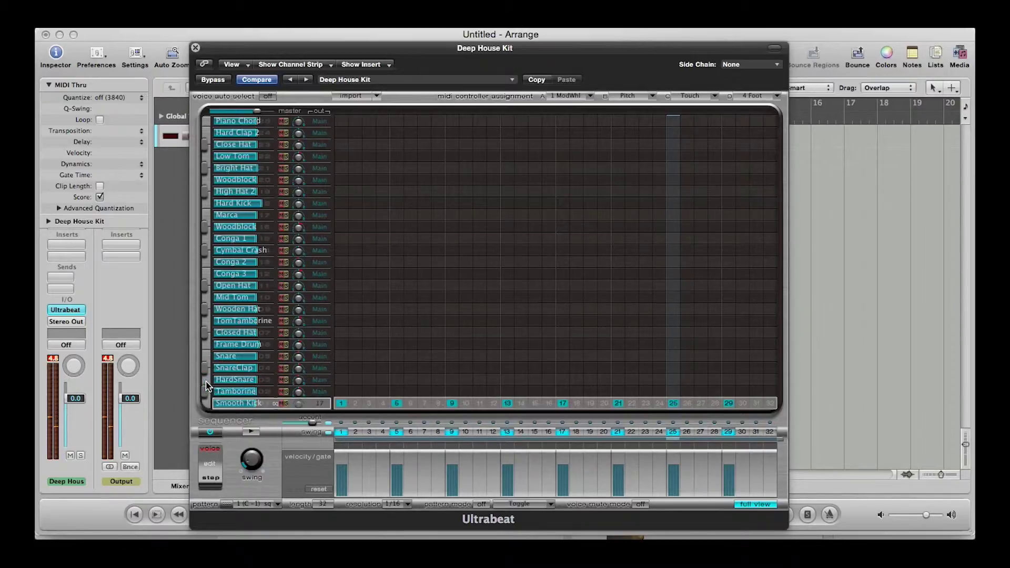
{"action": "left_click", "coordinate": [204, 382]}
{"action": "left_click", "coordinate": [396, 381]}
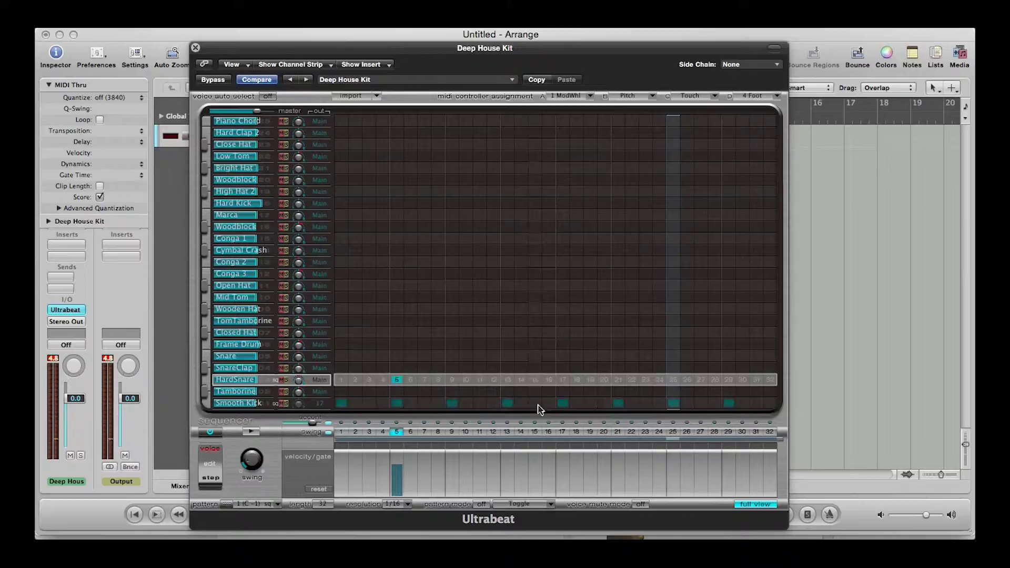
{"action": "left_click", "coordinate": [507, 380]}
{"action": "left_click", "coordinate": [616, 380]}
{"action": "left_click", "coordinate": [729, 380]}
- Audition the kick and snare pattern, and route the HardSnare voice to output 18
{"action": "left_click", "coordinate": [252, 432]}
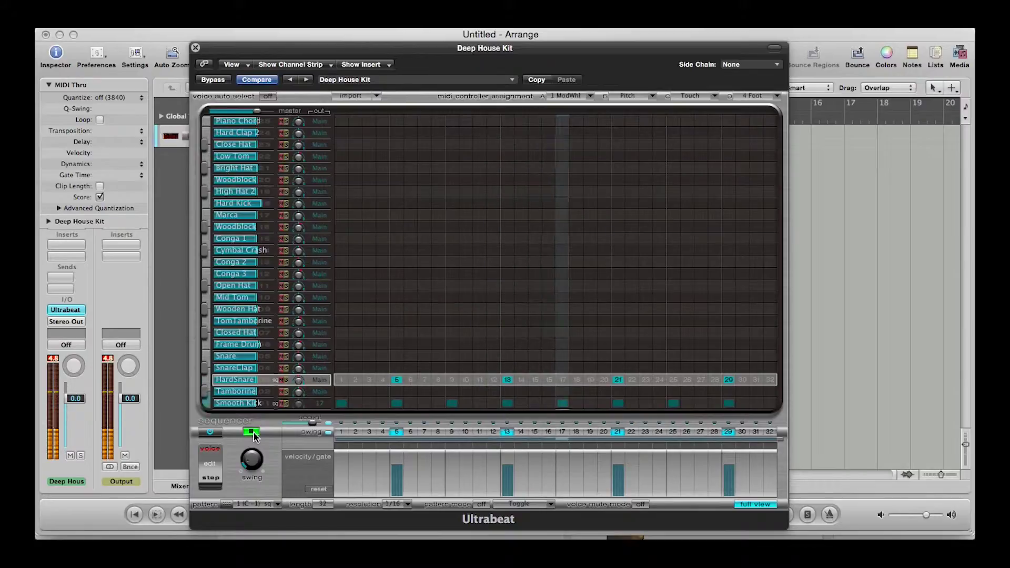
{"action": "left_click", "coordinate": [253, 432]}
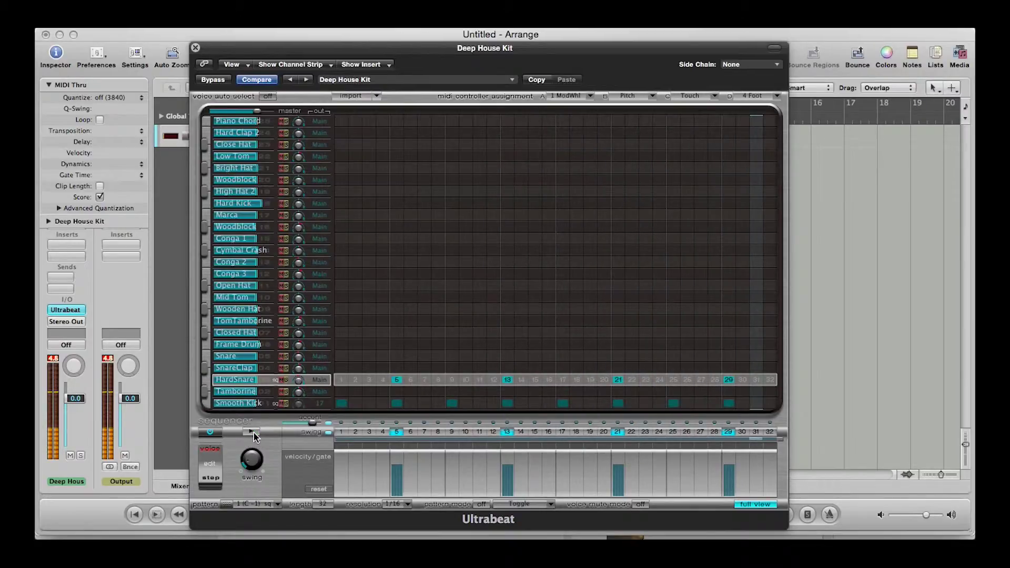
{"action": "left_click", "coordinate": [320, 380]}
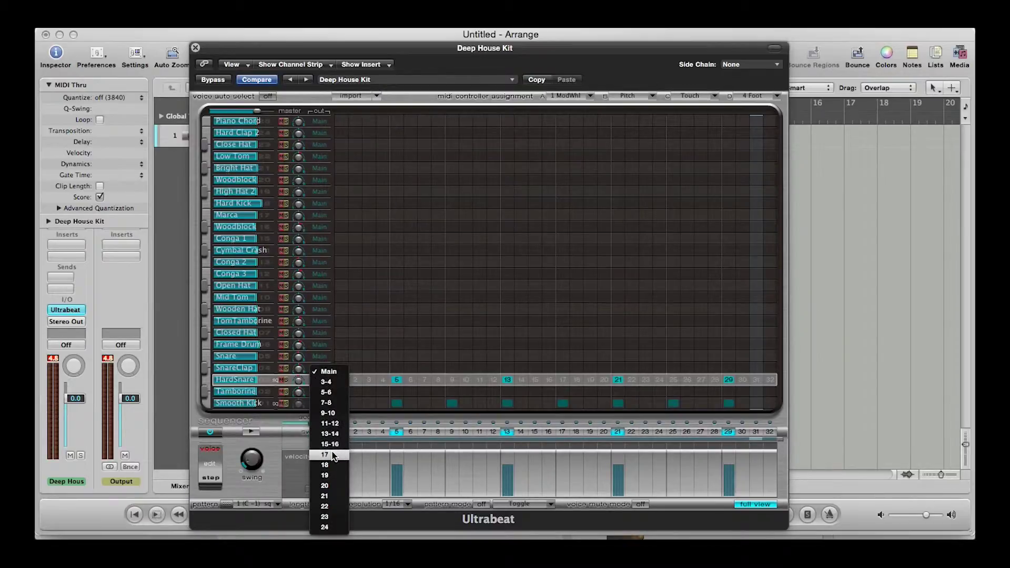
{"action": "left_click", "coordinate": [332, 465]}
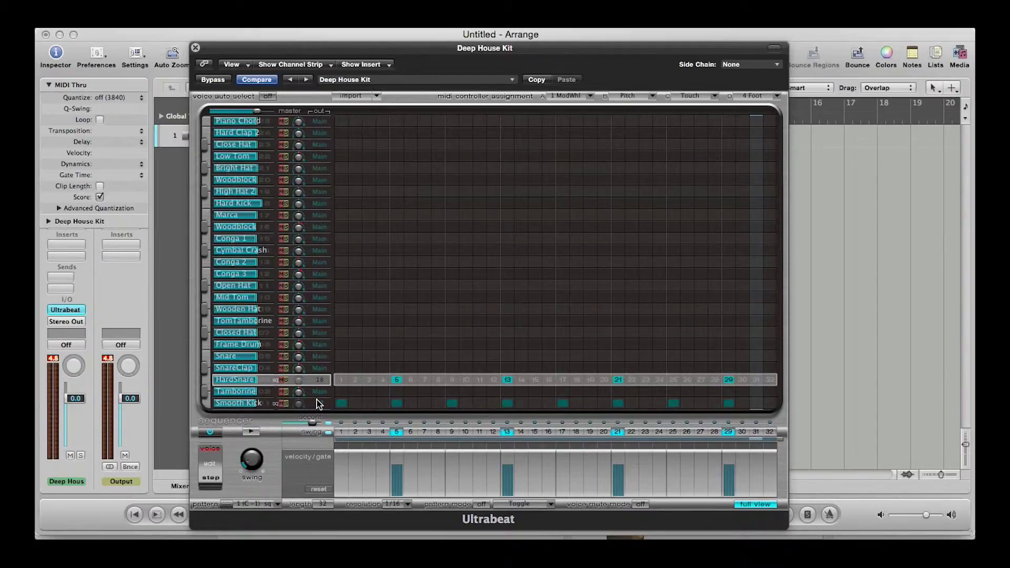
- Add SnareClap hits on steps 12 and 28, and audition the pattern
{"action": "left_click", "coordinate": [224, 359]}
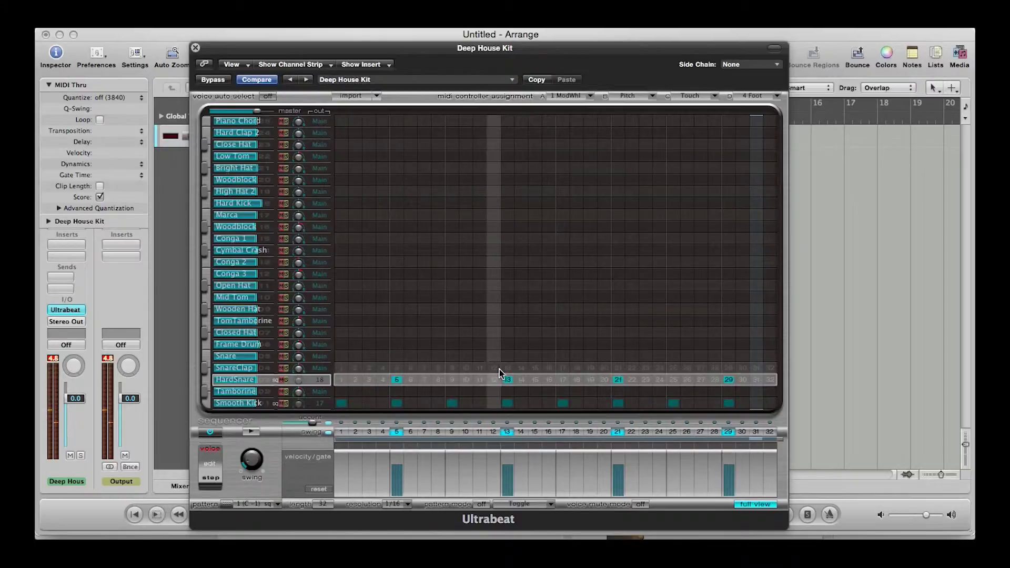
{"action": "left_click", "coordinate": [493, 368]}
{"action": "left_click", "coordinate": [714, 368]}
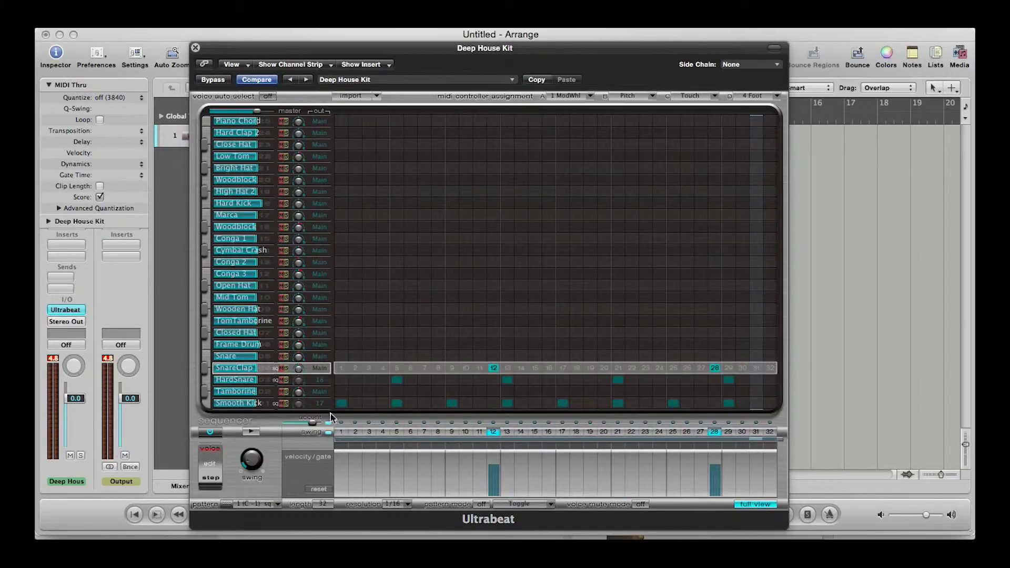
{"action": "left_click", "coordinate": [248, 431]}
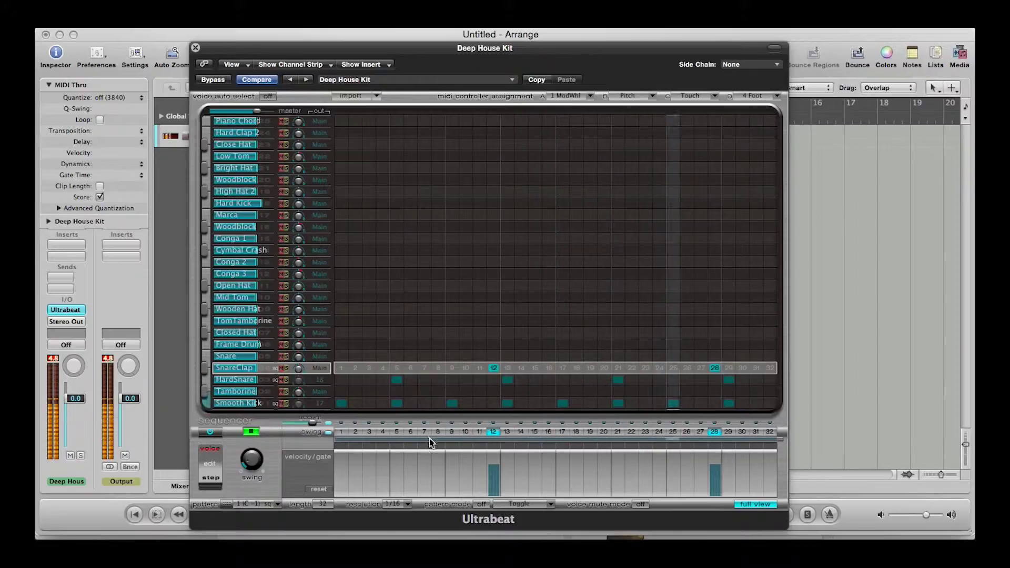
{"action": "left_click", "coordinate": [251, 430]}
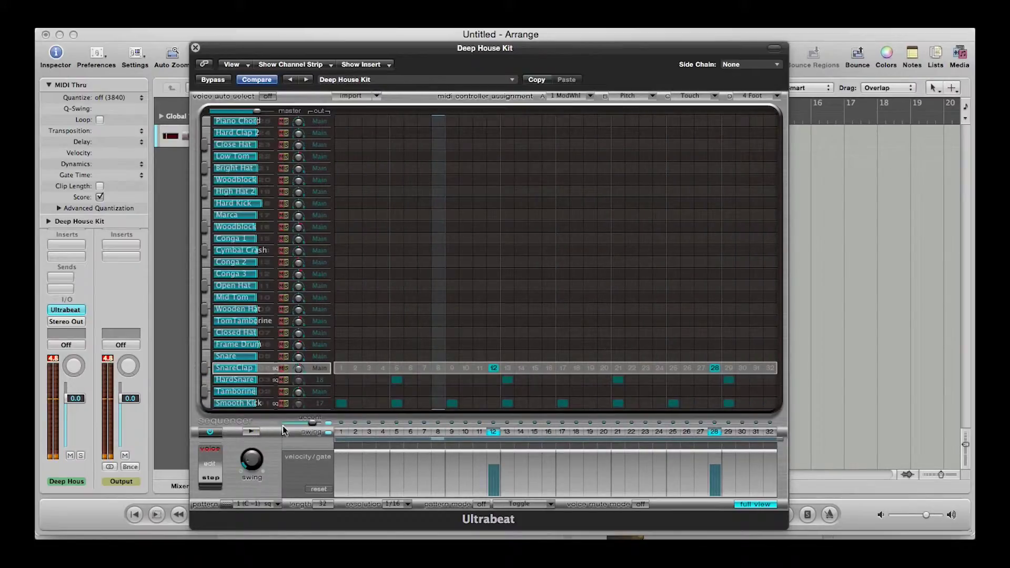
- Route the SnareClap voice to output 18, the same output as the HardSnare
{"action": "left_click", "coordinate": [321, 377]}
{"action": "left_click", "coordinate": [321, 387]}
{"action": "left_click", "coordinate": [323, 368]}
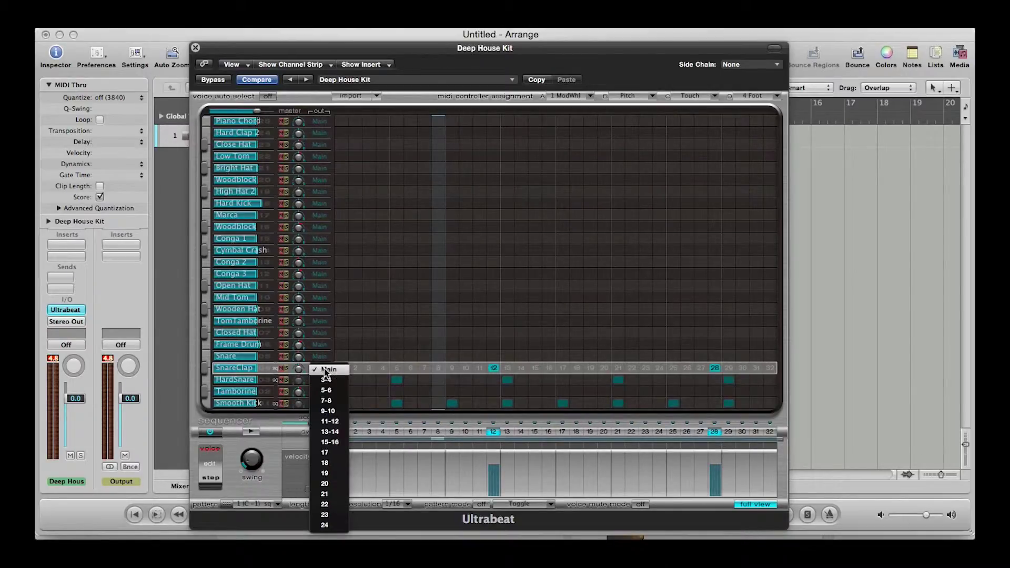
{"action": "left_click", "coordinate": [340, 463]}
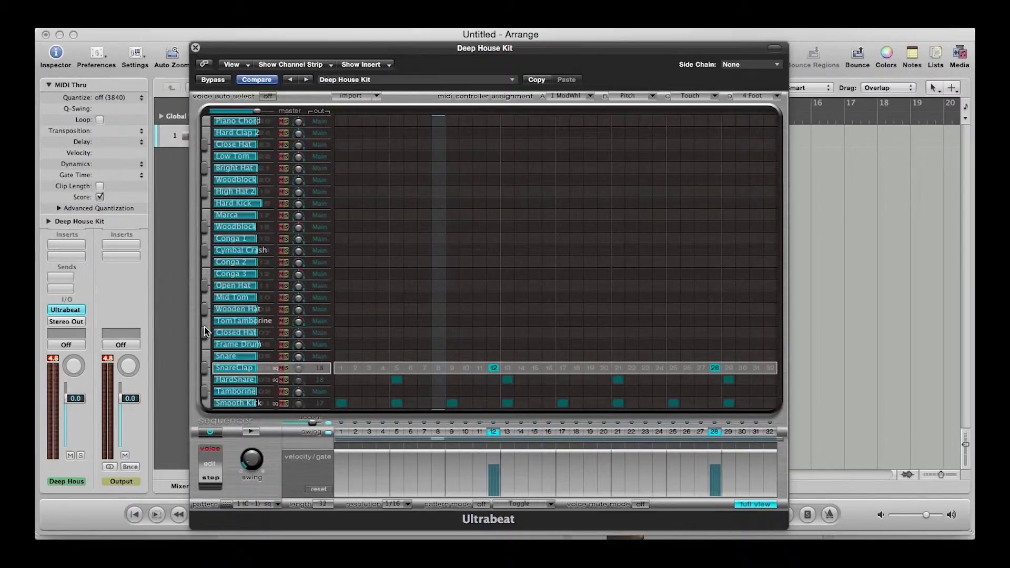
- Add Closed Hat hits on steps 3, 7, 11, 15, 19, 23, 27 and 31 while the pattern plays
{"action": "left_click", "coordinate": [369, 333]}
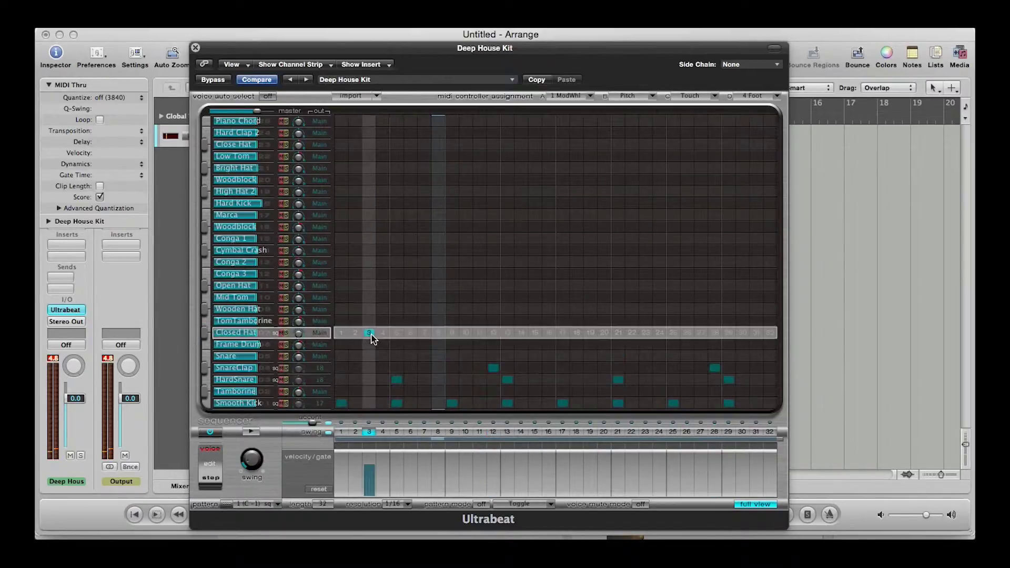
{"action": "left_click", "coordinate": [251, 432]}
{"action": "left_click", "coordinate": [425, 333]}
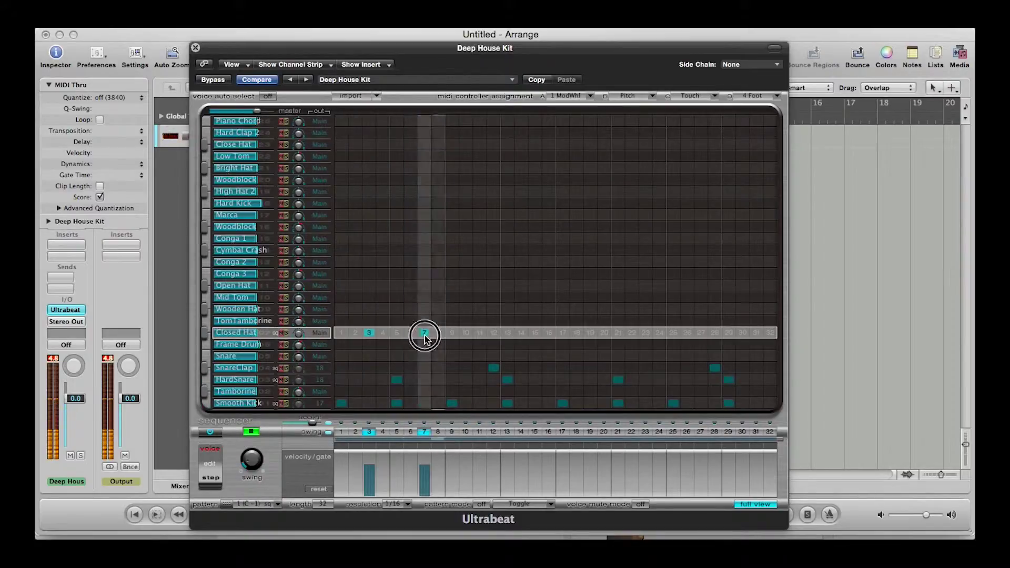
{"action": "left_click", "coordinate": [479, 333]}
{"action": "left_click", "coordinate": [534, 333]}
{"action": "left_click", "coordinate": [591, 333]}
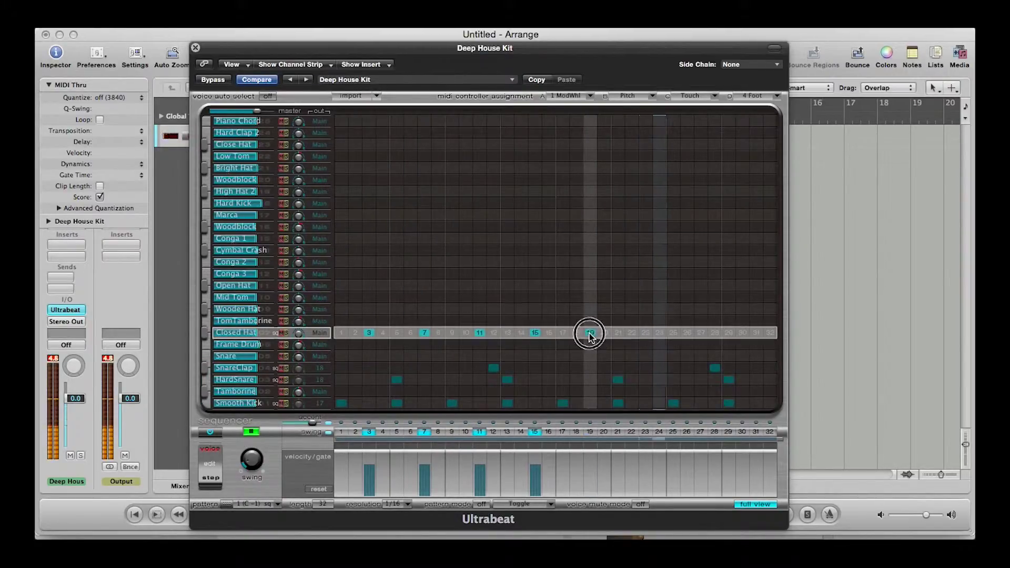
{"action": "left_click", "coordinate": [646, 333]}
{"action": "left_click", "coordinate": [701, 333]}
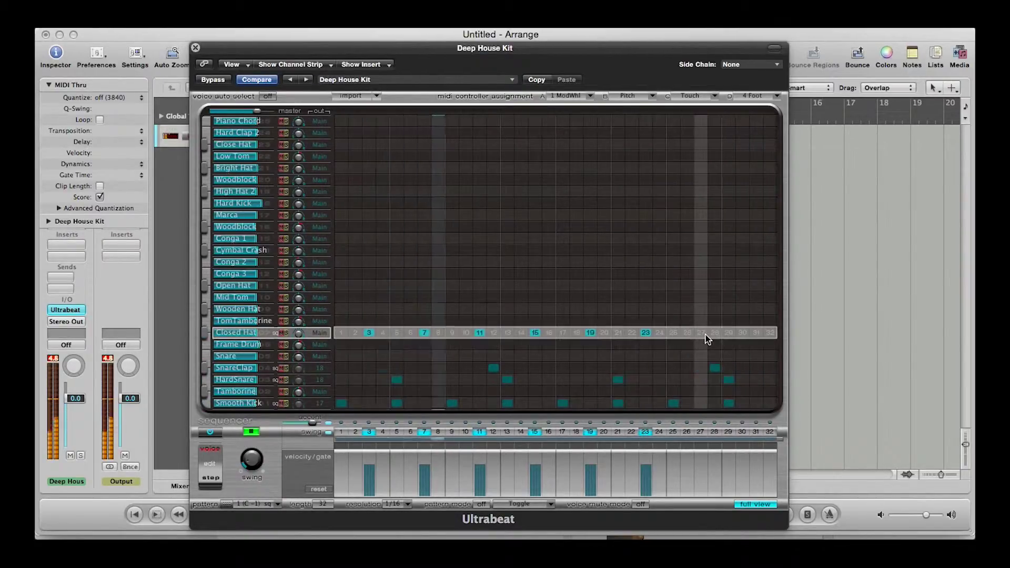
{"action": "left_click", "coordinate": [752, 334]}
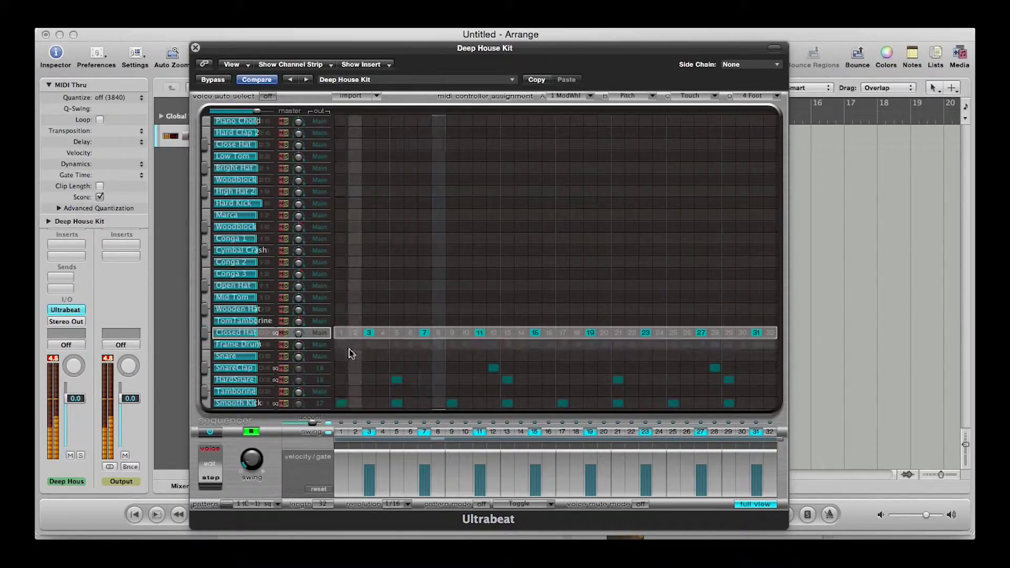
- Adjust the sequencer's swing and accent amounts while listening to the pattern
{"action": "left_click_drag", "start_coordinate": [250, 457], "coordinate": [243, 388]}
{"action": "left_click_drag", "start_coordinate": [313, 423], "coordinate": [293, 427]}
{"action": "left_click_drag", "start_coordinate": [247, 451], "coordinate": [254, 458]}
- Stop the pattern and route the Closed Hat voice to output 19
{"action": "key", "text": "space"}
{"action": "left_click", "coordinate": [320, 332]}
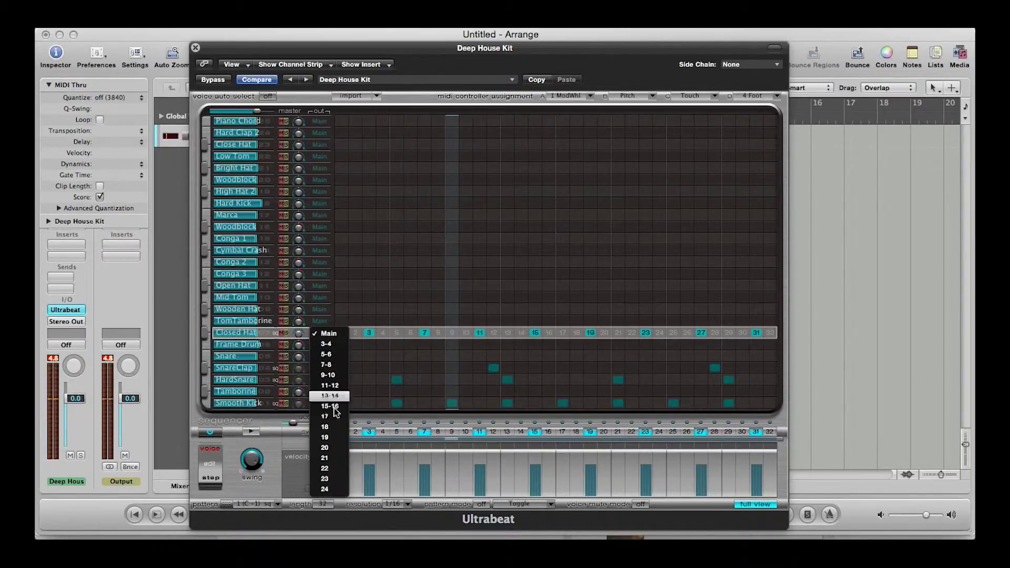
{"action": "left_click", "coordinate": [331, 438]}
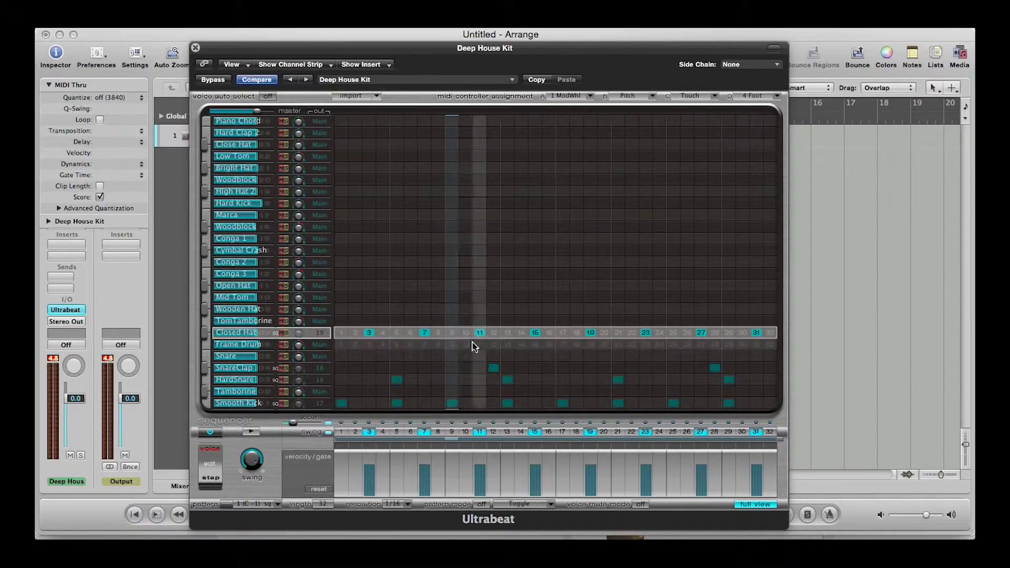
- Move the Ultrabeat window aside to uncover the track list, and play the project from bar 1
{"action": "left_click_drag", "start_coordinate": [288, 50], "coordinate": [463, 40]}
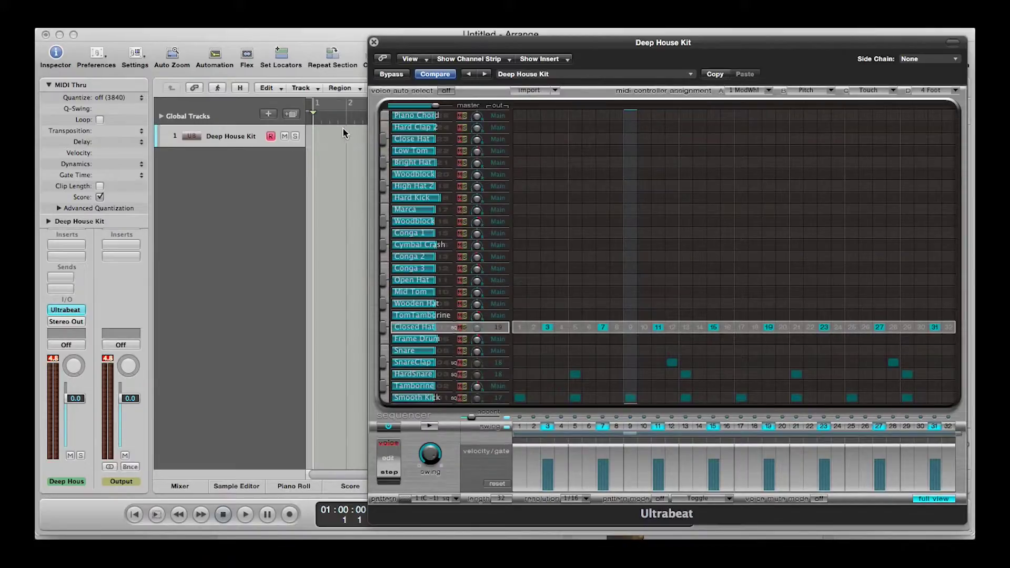
{"action": "left_click", "coordinate": [311, 119]}
{"action": "double_click", "coordinate": [310, 119]}
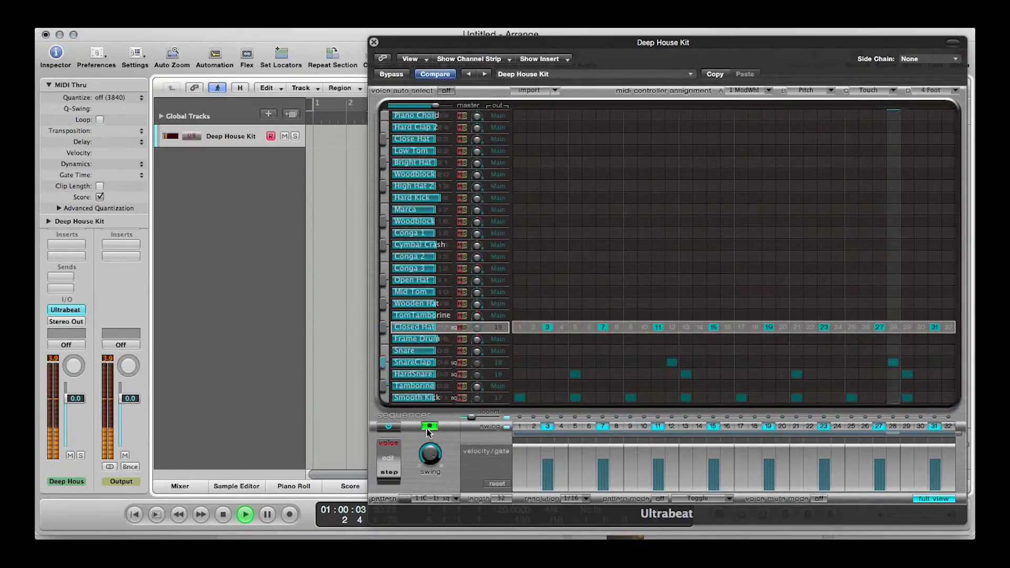
- Switch off Ultrabeat's internal sequencer, uncover more of the Arrange area and stop project playback
{"action": "left_click", "coordinate": [388, 428]}
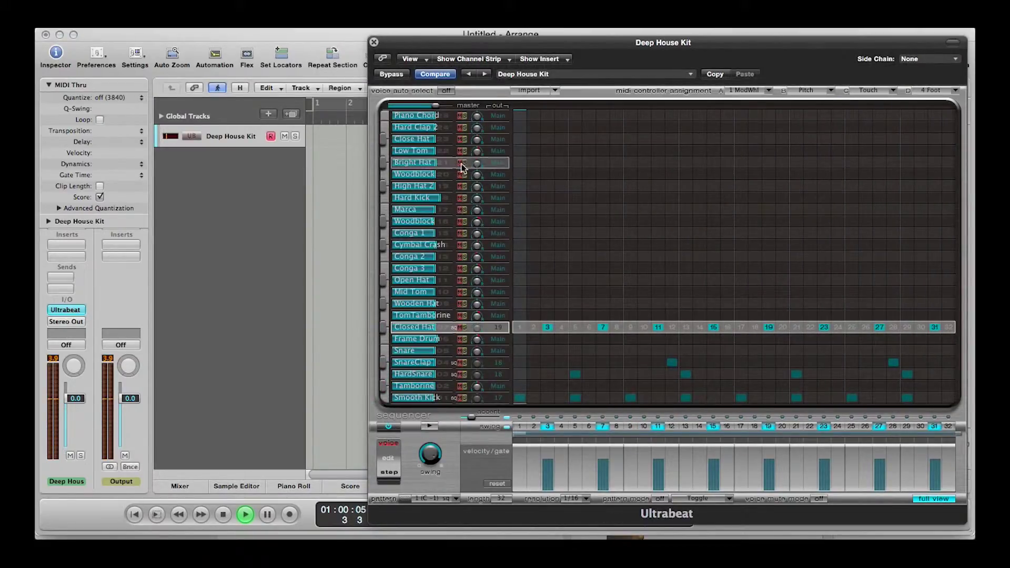
{"action": "left_click", "coordinate": [388, 428]}
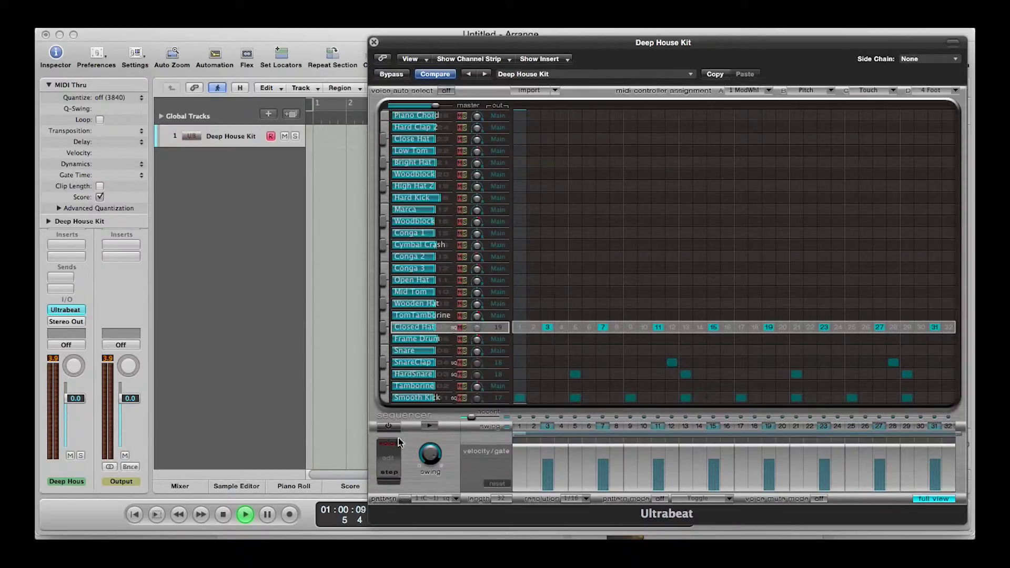
{"action": "left_click_drag", "start_coordinate": [444, 42], "coordinate": [629, 35]}
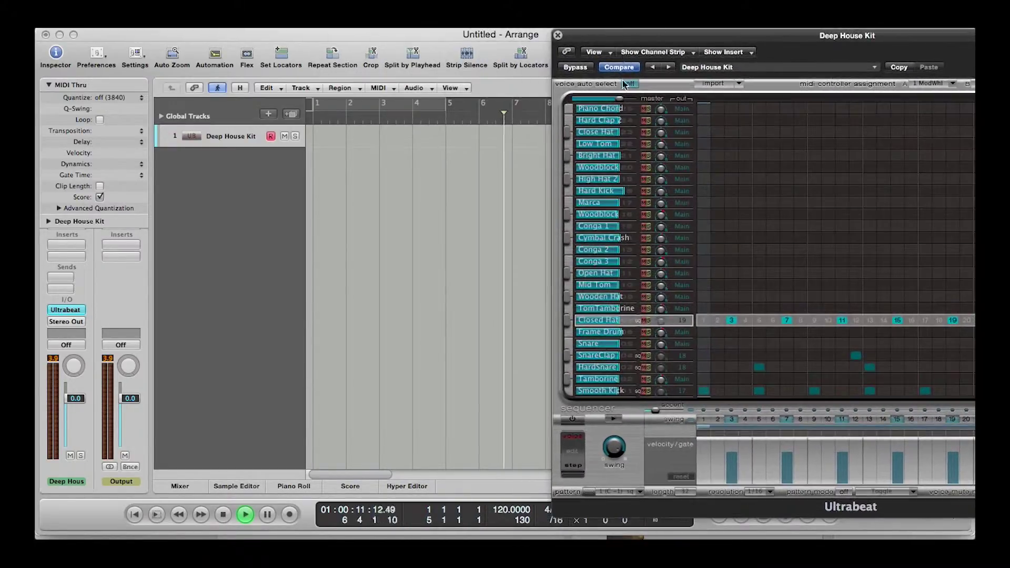
{"action": "left_click", "coordinate": [456, 436]}
{"action": "key", "text": "space"}
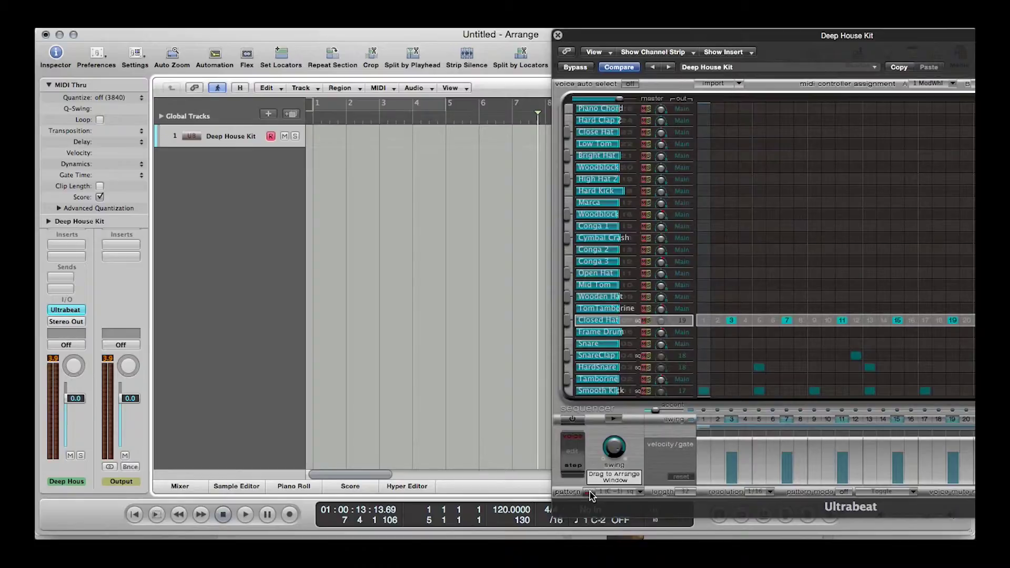
- Place the current Ultrabeat pattern as a MIDI region at bar 1 of the Deep House Kit track
{"action": "left_click", "coordinate": [590, 495]}
{"action": "left_click_drag", "start_coordinate": [590, 495], "coordinate": [328, 138]}
{"action": "left_click_drag", "start_coordinate": [590, 495], "coordinate": [333, 147]}
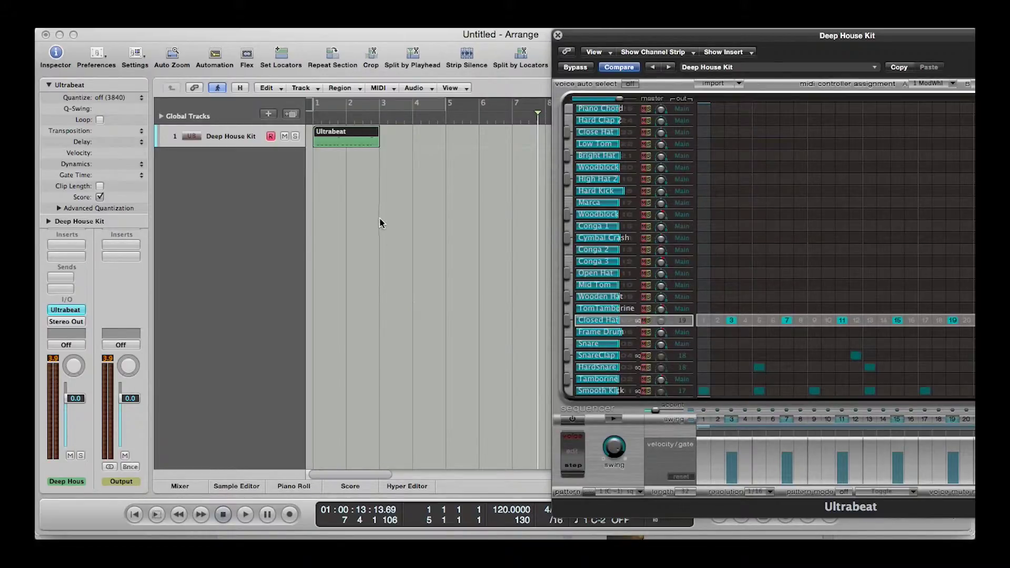
- Open the Ultrabeat region in the Piano Roll, enlarge the editor and bring the plug-in window beside it
{"action": "double_click", "coordinate": [351, 146]}
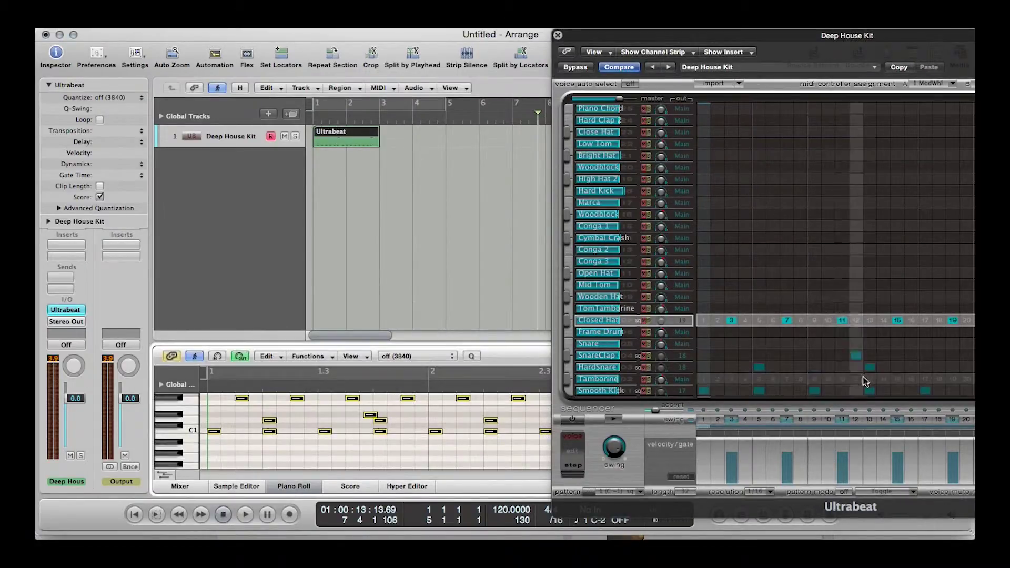
{"action": "left_click_drag", "start_coordinate": [348, 344], "coordinate": [354, 209]}
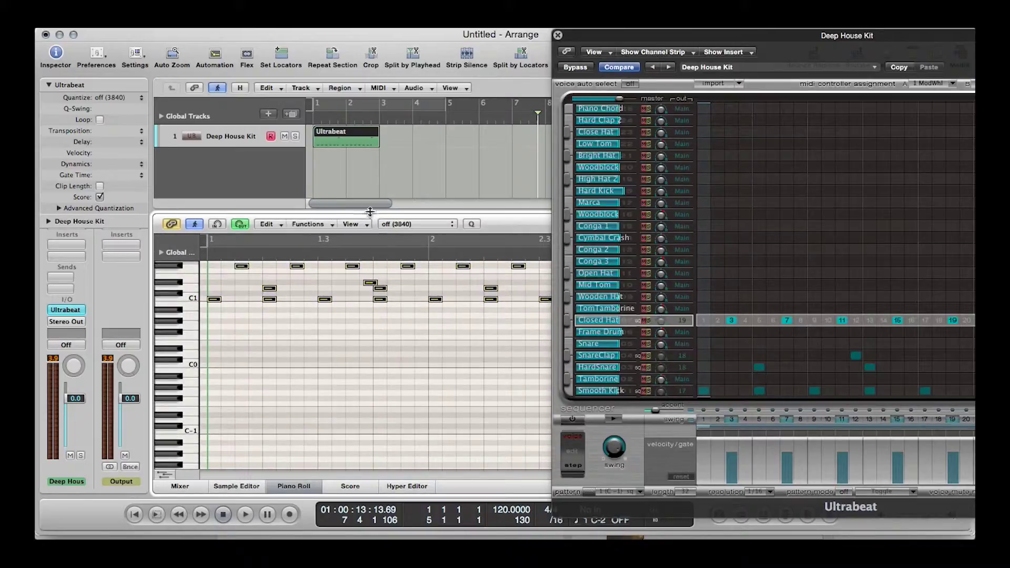
{"action": "left_click_drag", "start_coordinate": [594, 40], "coordinate": [448, 40]}
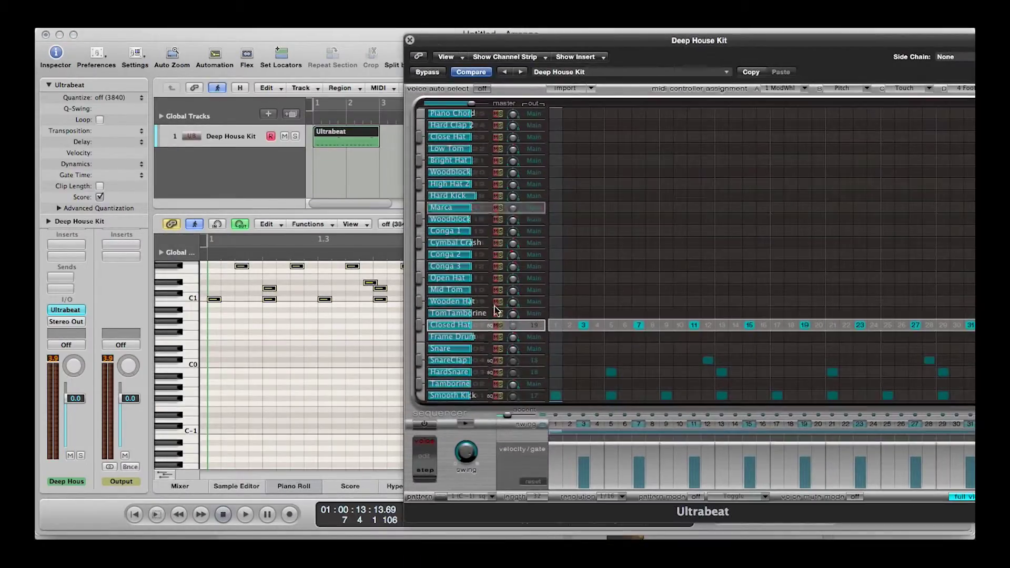
- Play the Ultrabeat region from the start of the project and stop at its end
{"action": "left_click", "coordinate": [311, 115]}
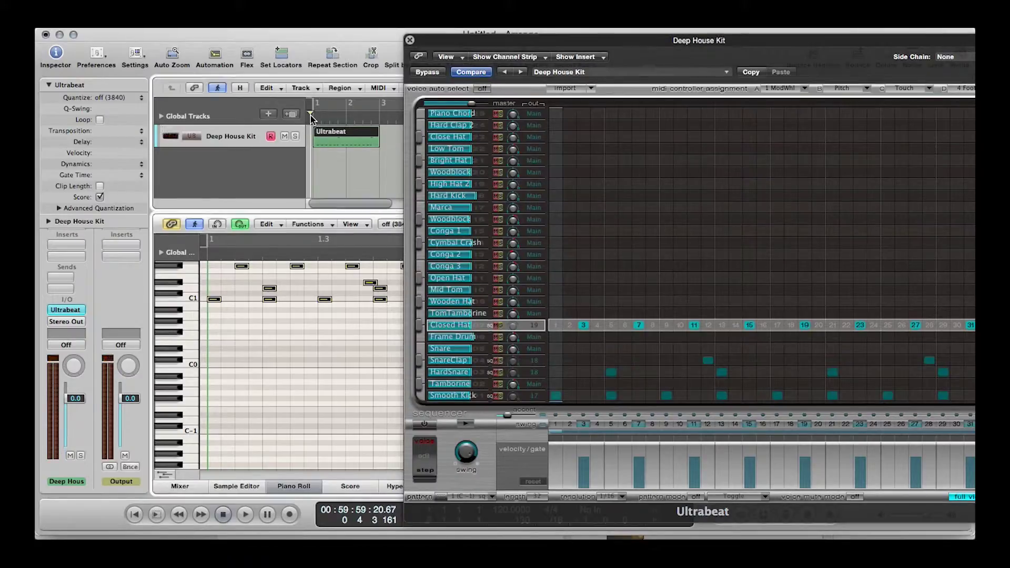
{"action": "key", "text": "space"}
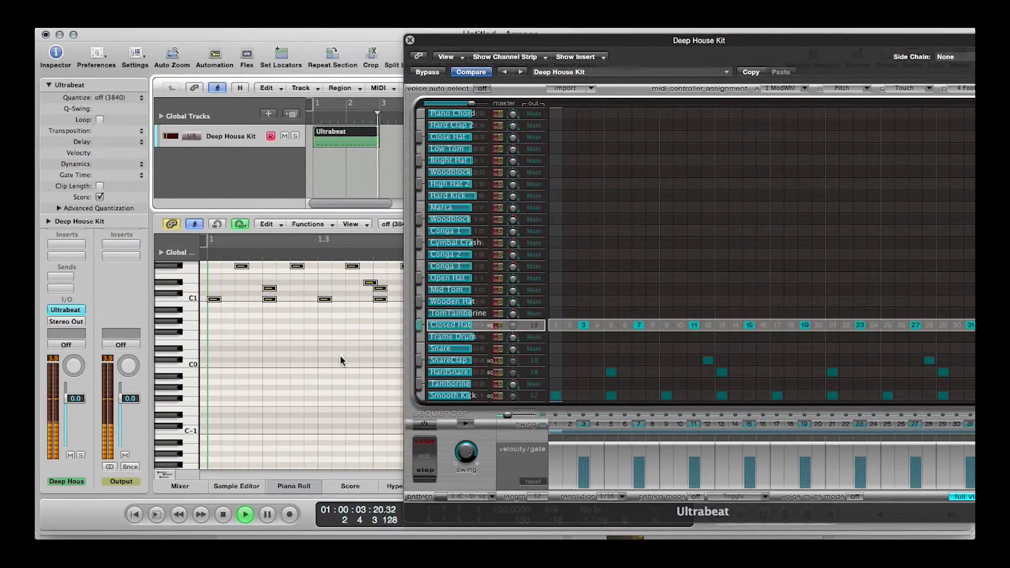
{"action": "key", "text": "space"}
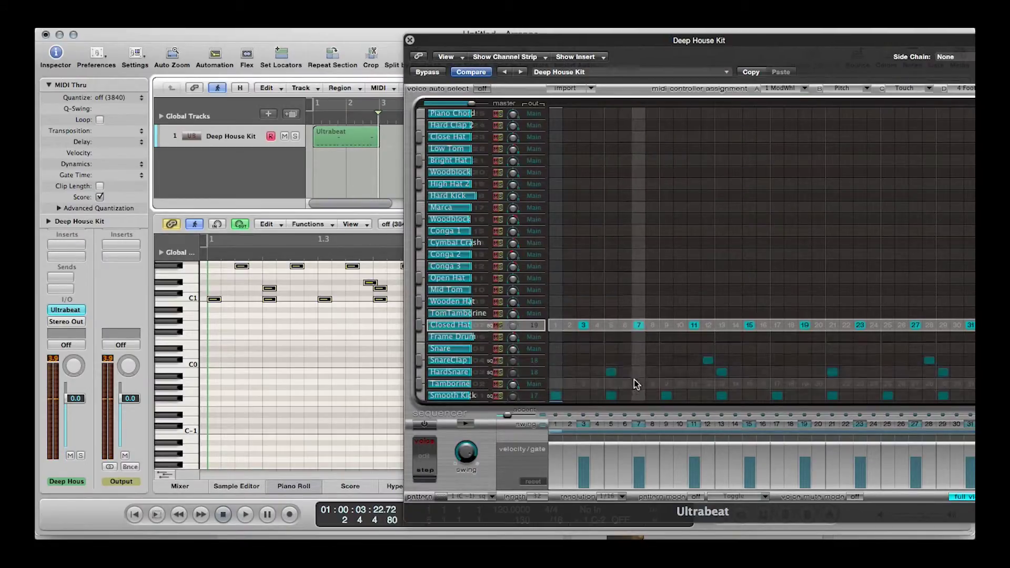
- Clear the pattern's hits after step 24 in the Smooth Kick, HardSnare, SnareClap and Closed Hat voices
{"action": "left_click_drag", "start_coordinate": [567, 41], "coordinate": [376, 35]}
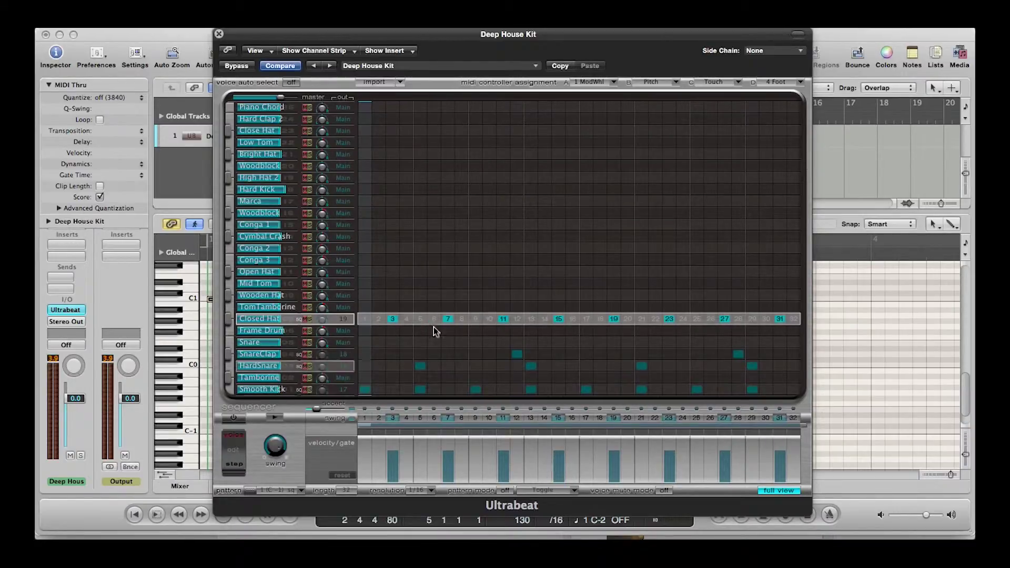
{"action": "left_click", "coordinate": [517, 353]}
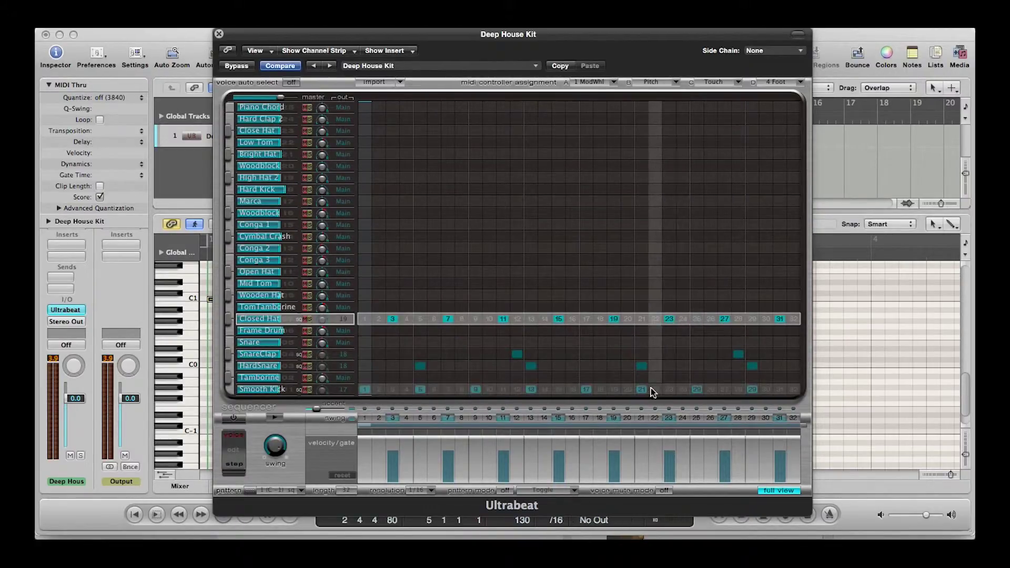
{"action": "left_click_drag", "start_coordinate": [702, 390], "coordinate": [781, 323]}
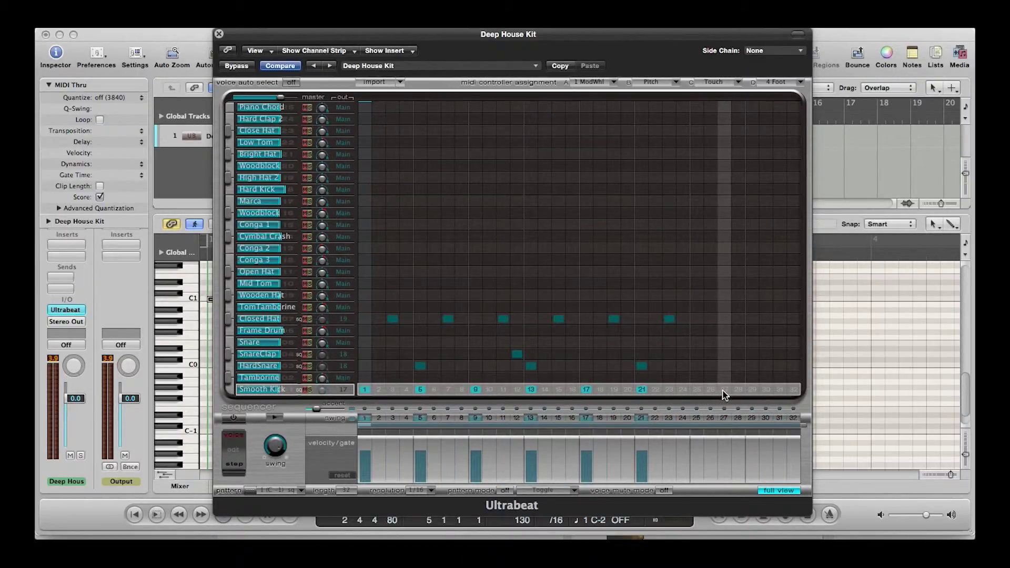
- Add Smooth Kick hits on steps 25, 27, 29 and 31 of the pattern
{"action": "left_click", "coordinate": [697, 389]}
{"action": "left_click", "coordinate": [725, 389]}
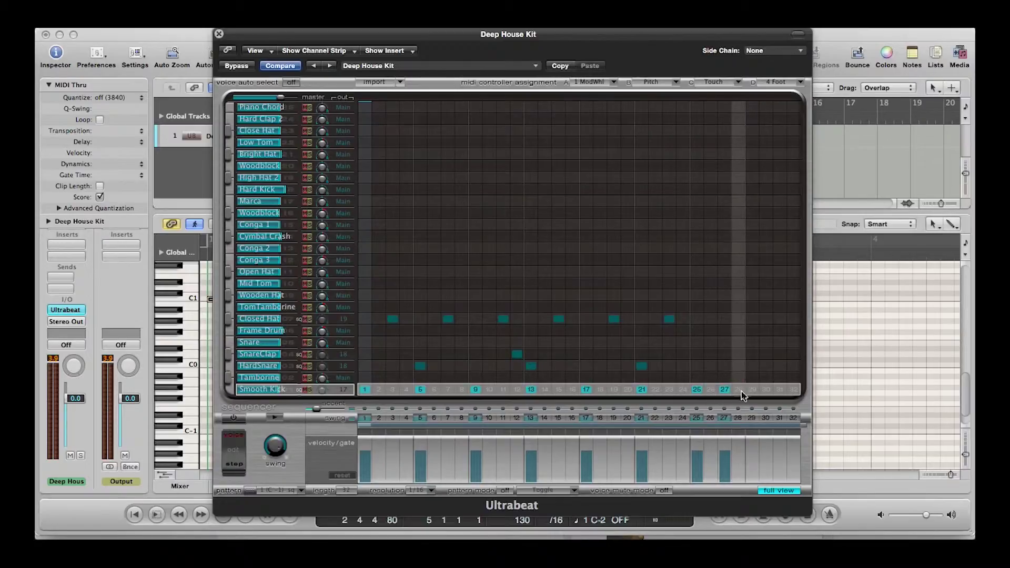
{"action": "left_click", "coordinate": [753, 389]}
{"action": "left_click", "coordinate": [780, 389]}
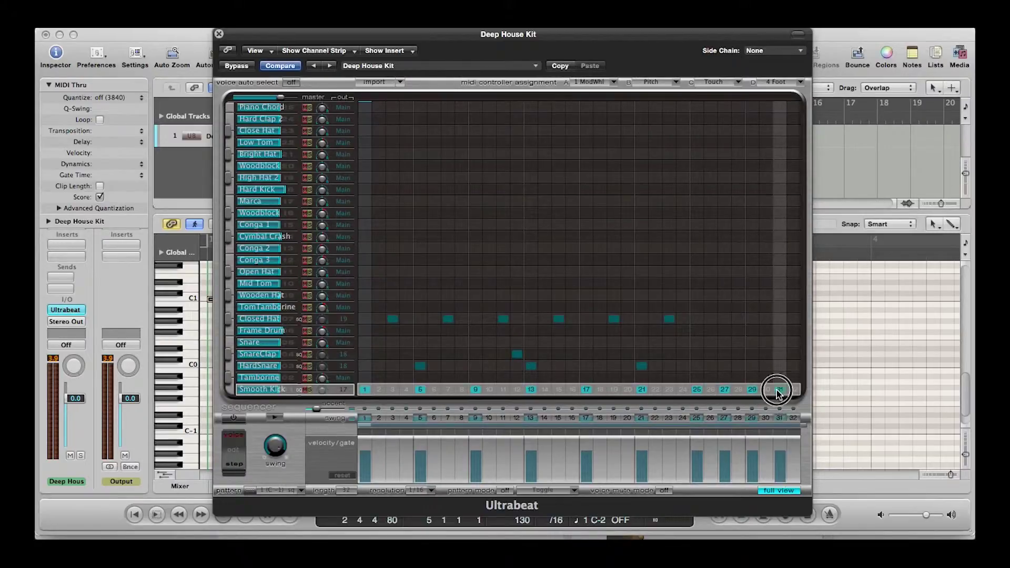
- Add HardSnare hits on steps 27 and 31, and SnareClap hits on steps 28 and 32
{"action": "left_click", "coordinate": [724, 365]}
{"action": "left_click", "coordinate": [738, 354]}
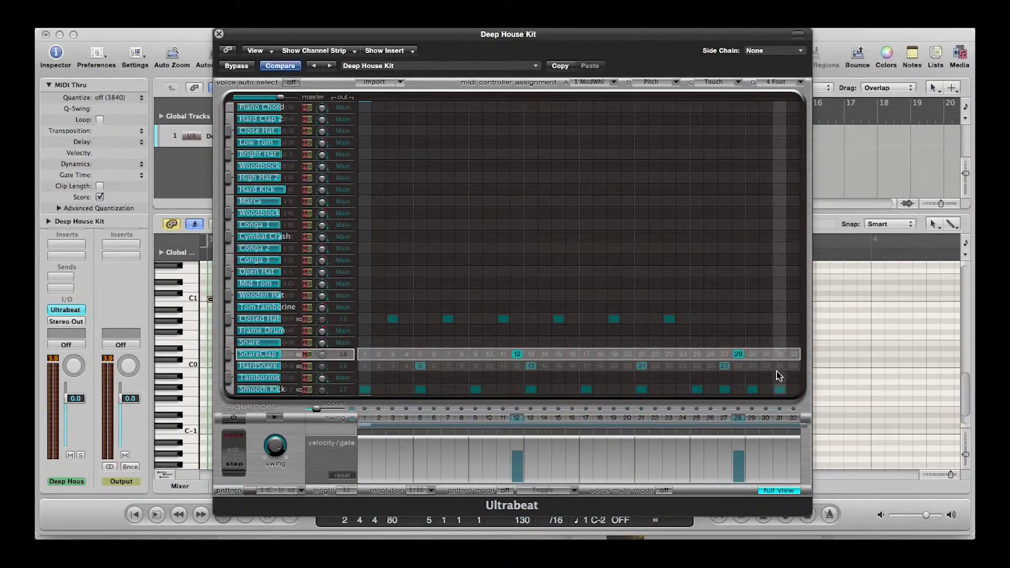
{"action": "left_click", "coordinate": [780, 365]}
{"action": "left_click", "coordinate": [793, 354]}
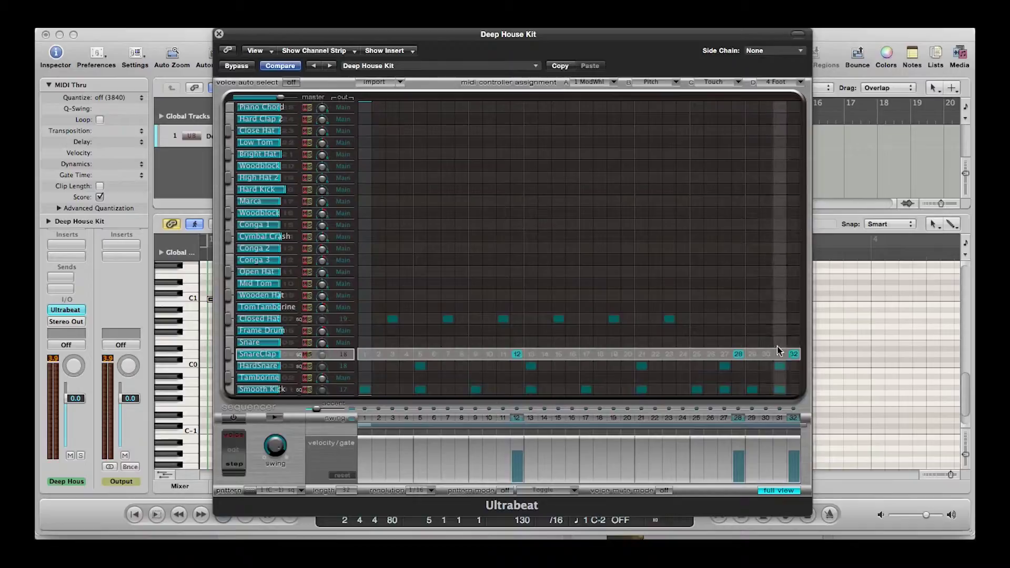
- Add Closed Hat hits on steps 25, 27, 29 and 31 of the pattern
{"action": "left_click", "coordinate": [696, 319]}
{"action": "left_click", "coordinate": [724, 319]}
{"action": "left_click", "coordinate": [752, 319]}
{"action": "left_click", "coordinate": [780, 319]}
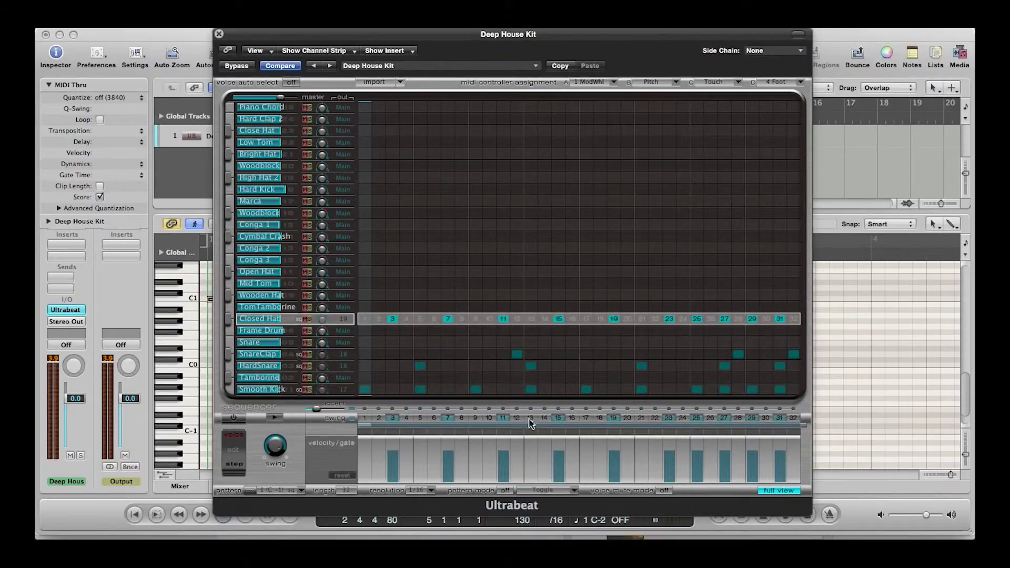
- Audition the revised pattern in Ultrabeat's own sequencer and stop it
{"action": "left_click", "coordinate": [273, 420]}
{"action": "left_click", "coordinate": [274, 419]}
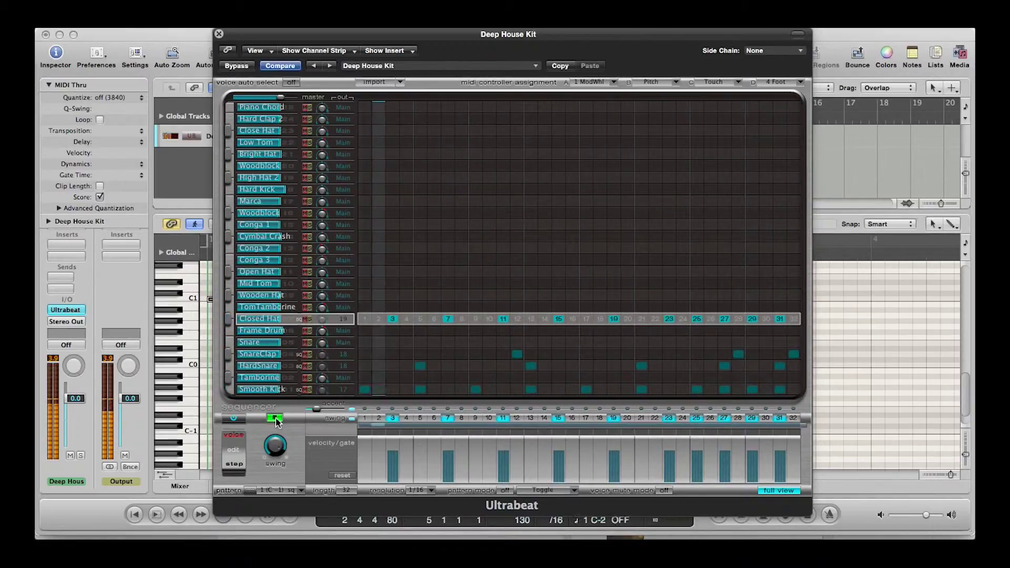
{"action": "left_click", "coordinate": [275, 418]}
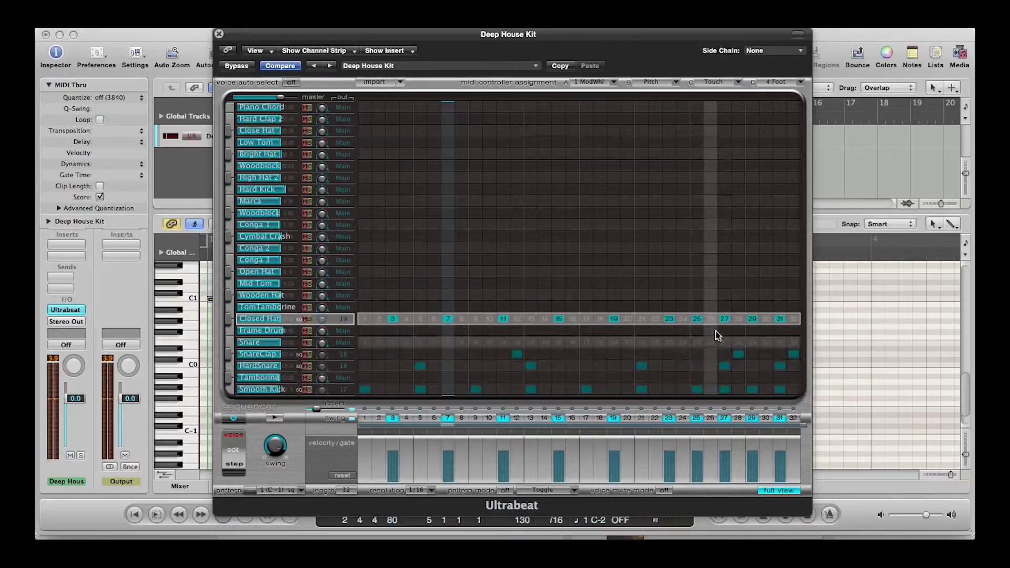
- Place the revised pattern as a MIDI region at bar 3 of the Deep House Kit track and switch Ultrabeat's sequencer off
{"action": "left_click_drag", "start_coordinate": [387, 38], "coordinate": [724, 42]}
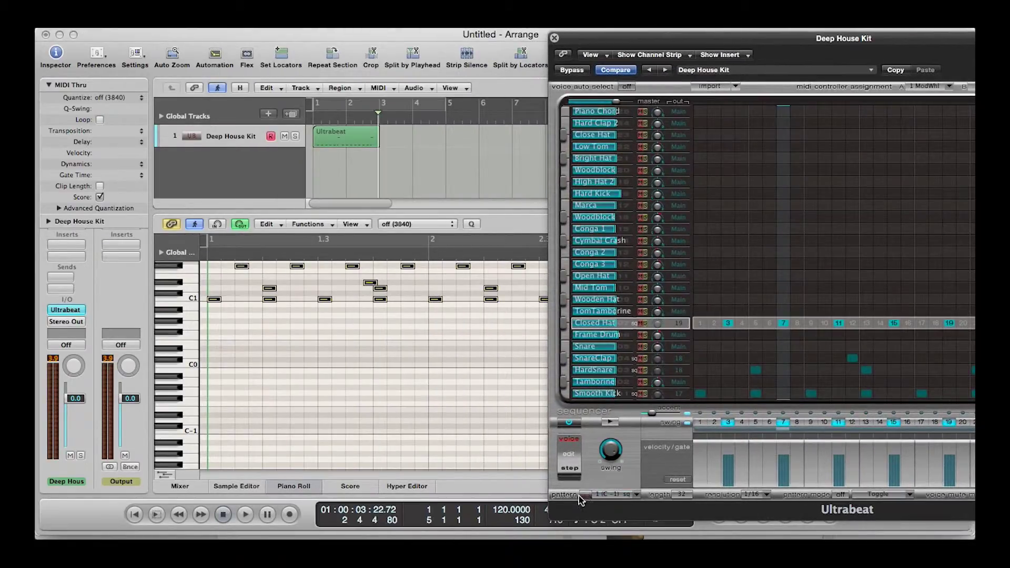
{"action": "left_click_drag", "start_coordinate": [580, 497], "coordinate": [390, 134]}
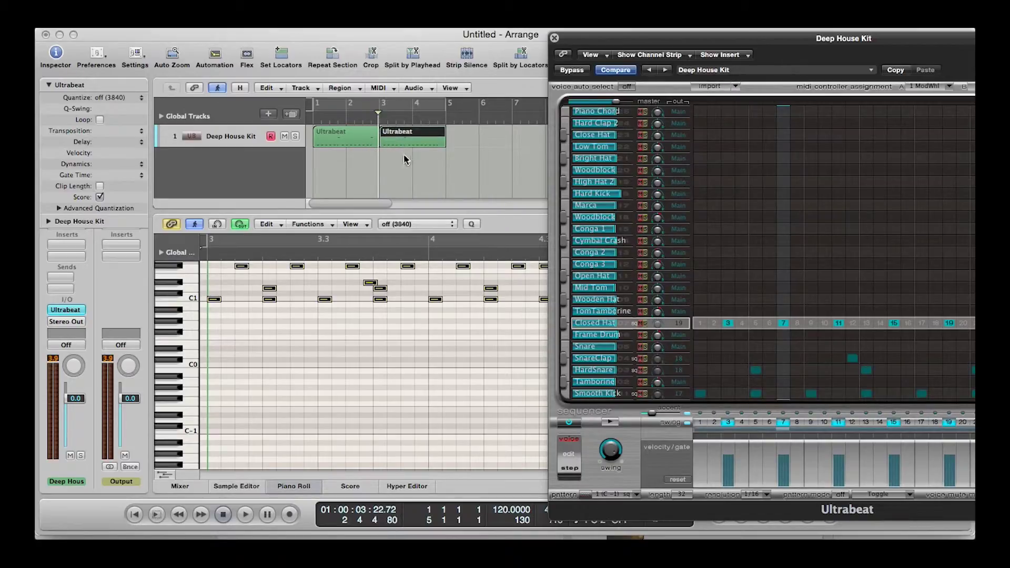
{"action": "left_click", "coordinate": [568, 424]}
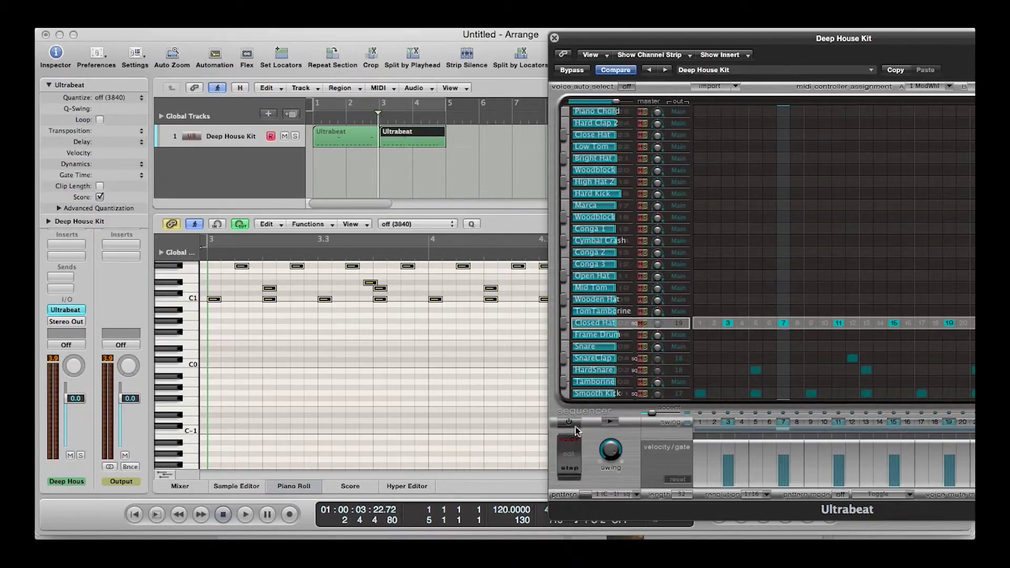
- Turn on the cycle range over bars 1 to 5 and play across both Ultrabeat regions
{"action": "left_click", "coordinate": [385, 107]}
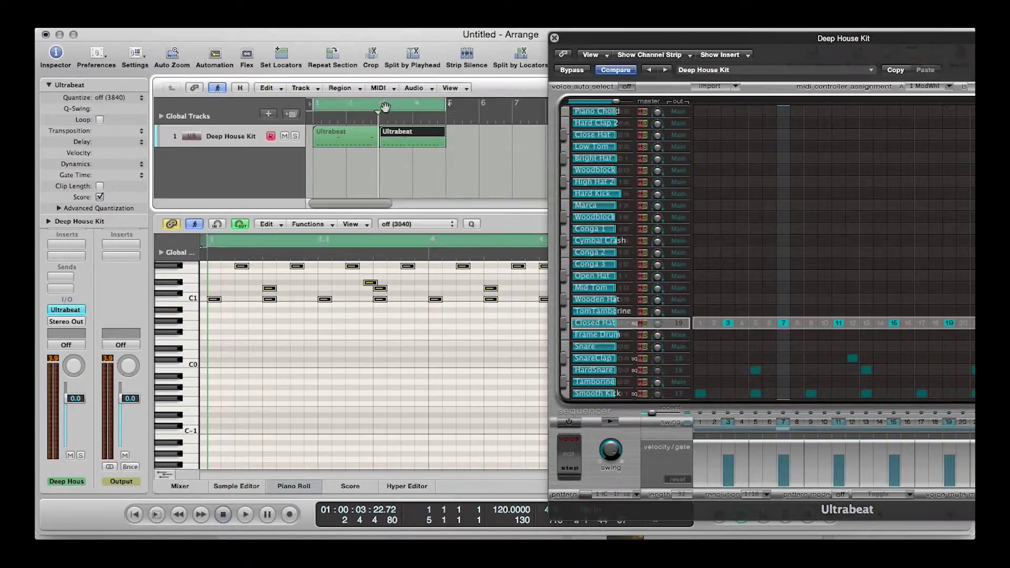
{"action": "left_click", "coordinate": [331, 165]}
{"action": "key", "text": "space"}
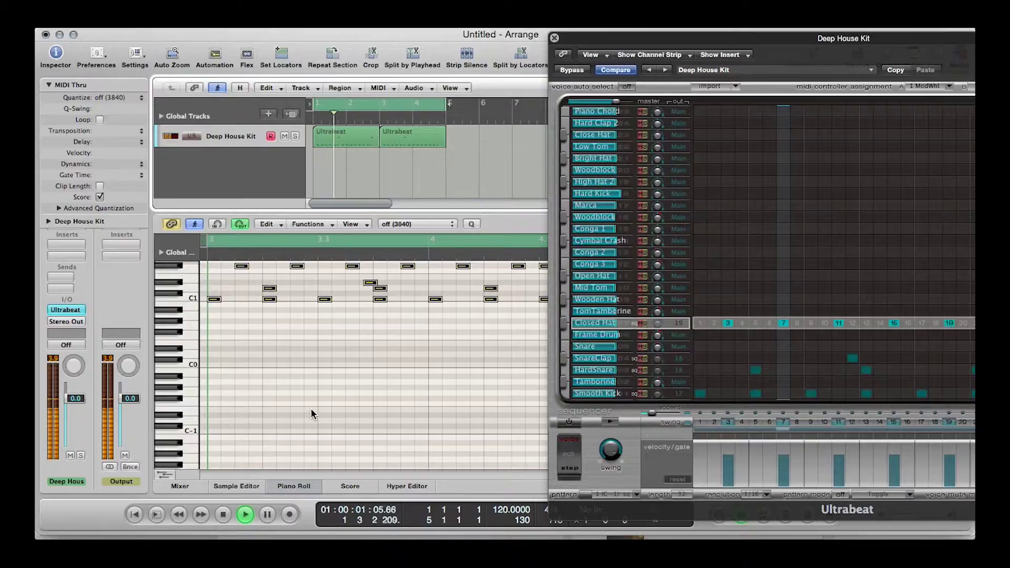
{"action": "left_click", "coordinate": [222, 516]}
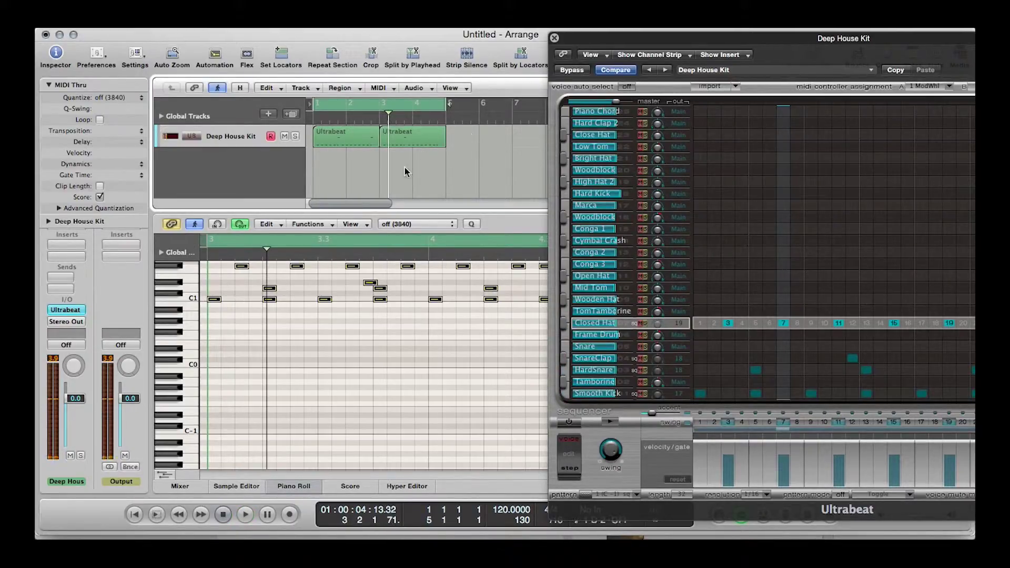
- Add Conga 2 hits on every fourth step from 4 through 32, with no hits on steps 2 and 3
{"action": "left_click_drag", "start_coordinate": [688, 34], "coordinate": [358, 30]}
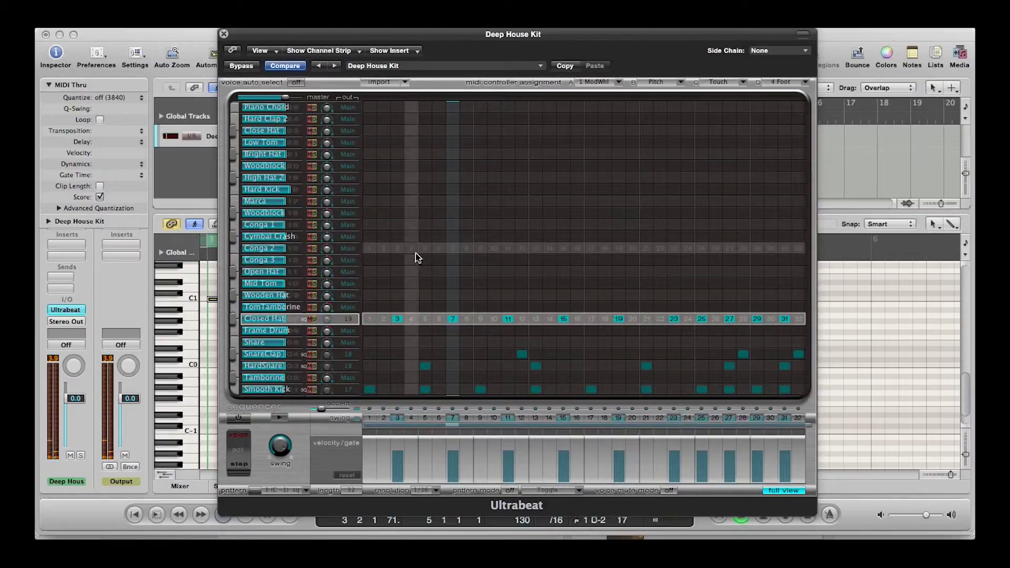
{"action": "left_click", "coordinate": [397, 248]}
{"action": "left_click", "coordinate": [383, 248]}
{"action": "left_click", "coordinate": [398, 249]}
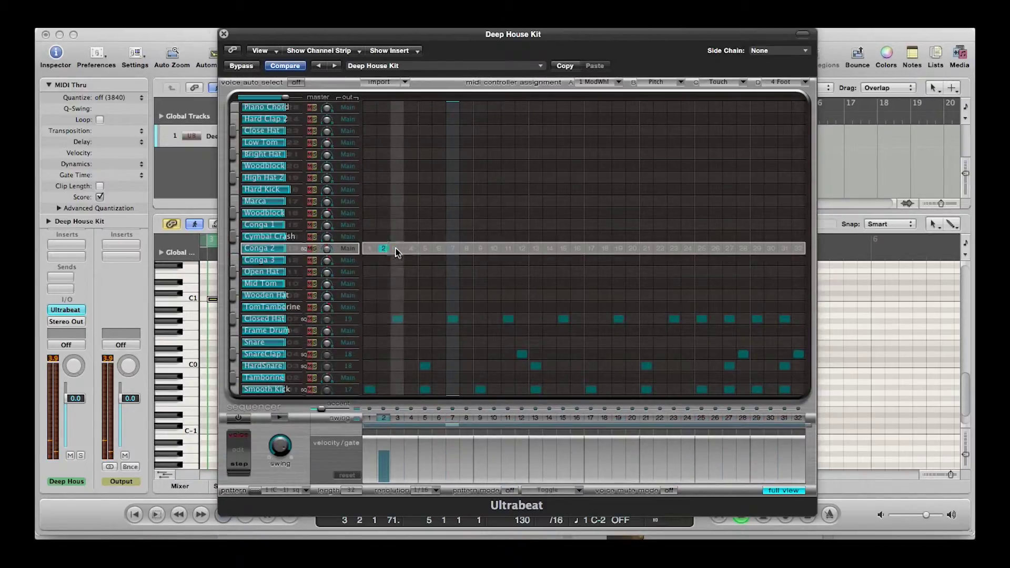
{"action": "left_click", "coordinate": [384, 248]}
{"action": "left_click", "coordinate": [411, 249]}
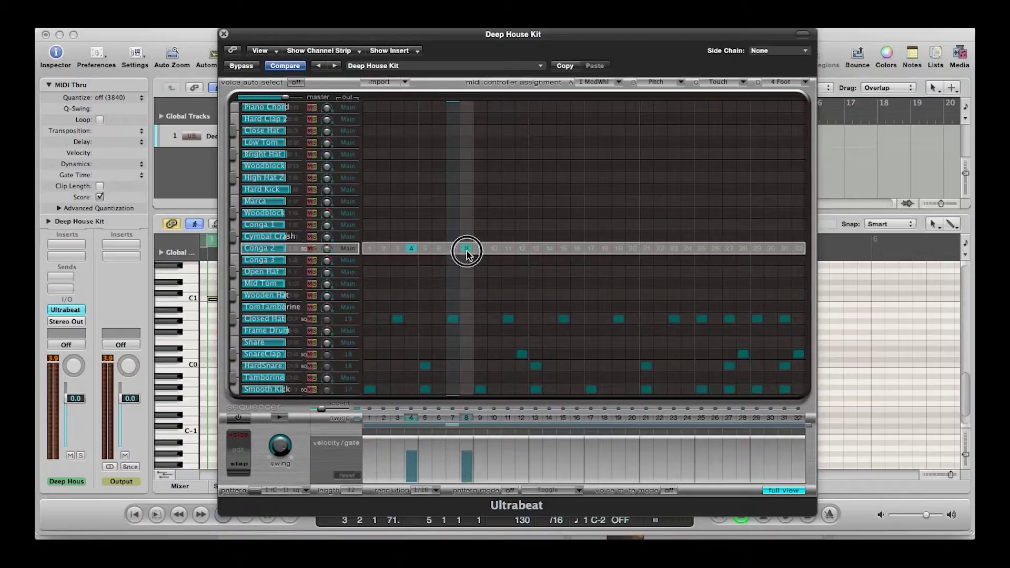
{"action": "left_click", "coordinate": [522, 249]}
{"action": "left_click", "coordinate": [577, 249]}
{"action": "left_click", "coordinate": [633, 248]}
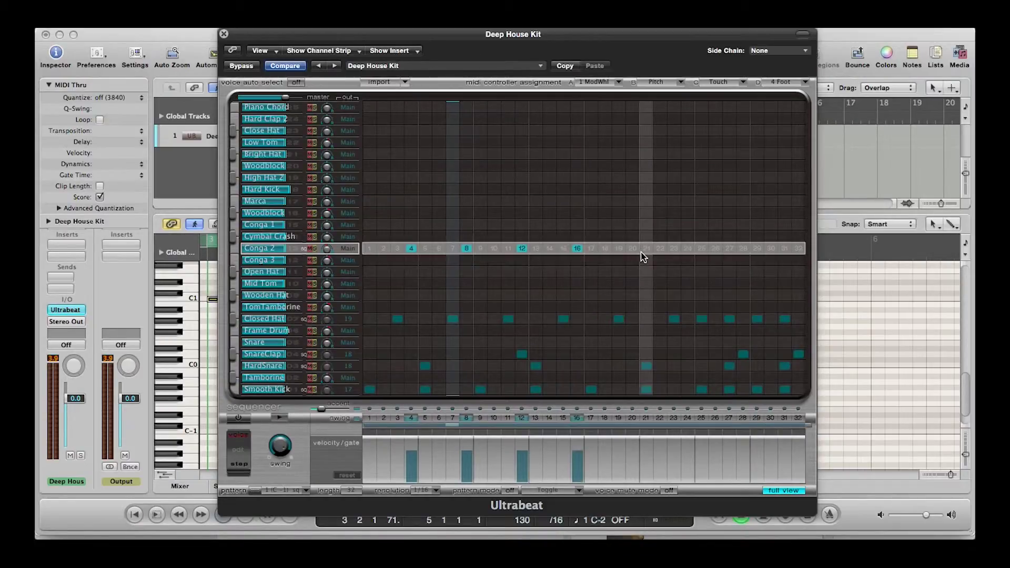
{"action": "left_click", "coordinate": [688, 248]}
{"action": "left_click", "coordinate": [743, 248]}
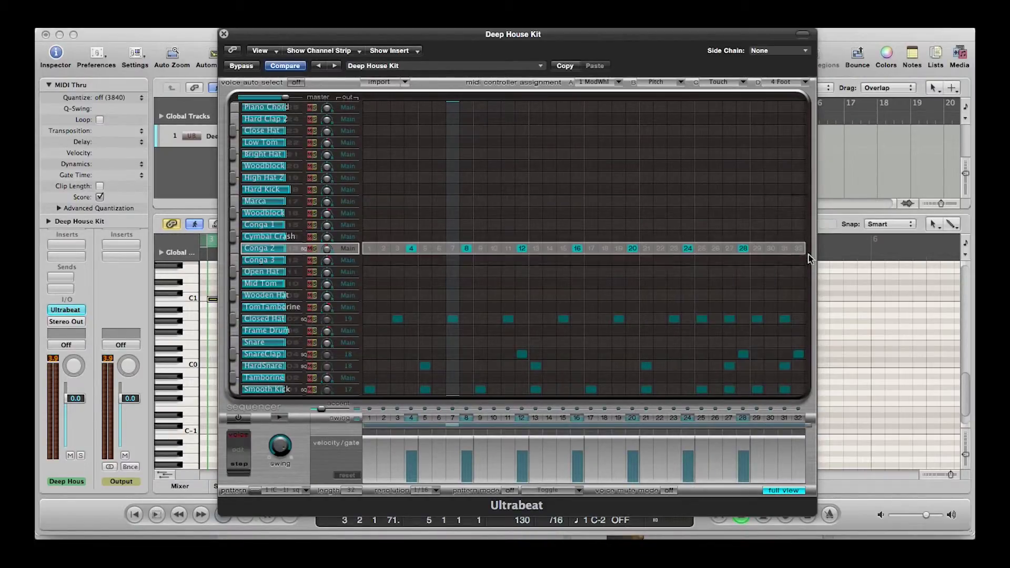
{"action": "left_click", "coordinate": [799, 248]}
- Run the pattern with the sequencer on and remove the Conga 2 hits on steps 8, 16, 24 and 32
{"action": "left_click", "coordinate": [238, 417]}
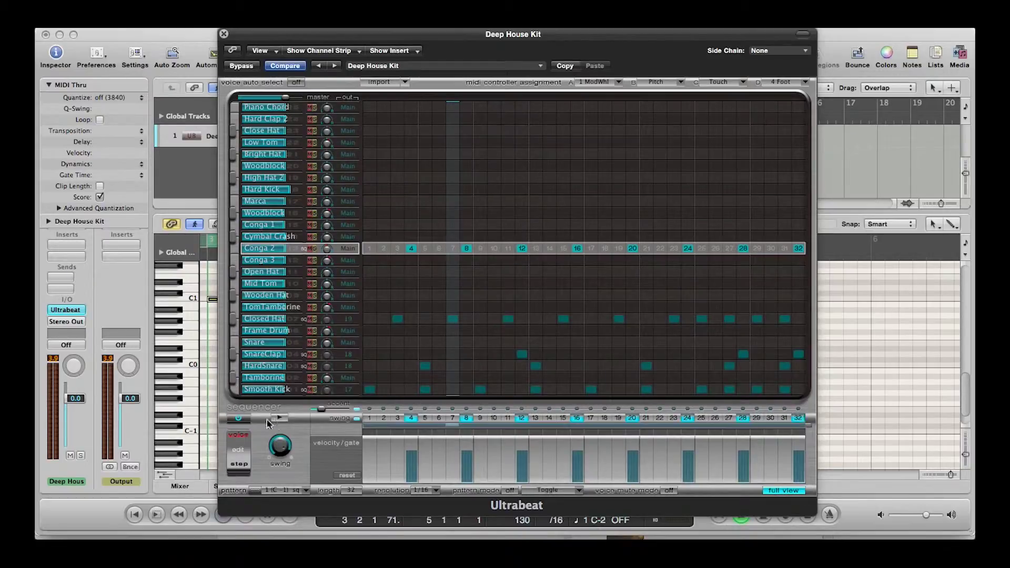
{"action": "left_click", "coordinate": [280, 418]}
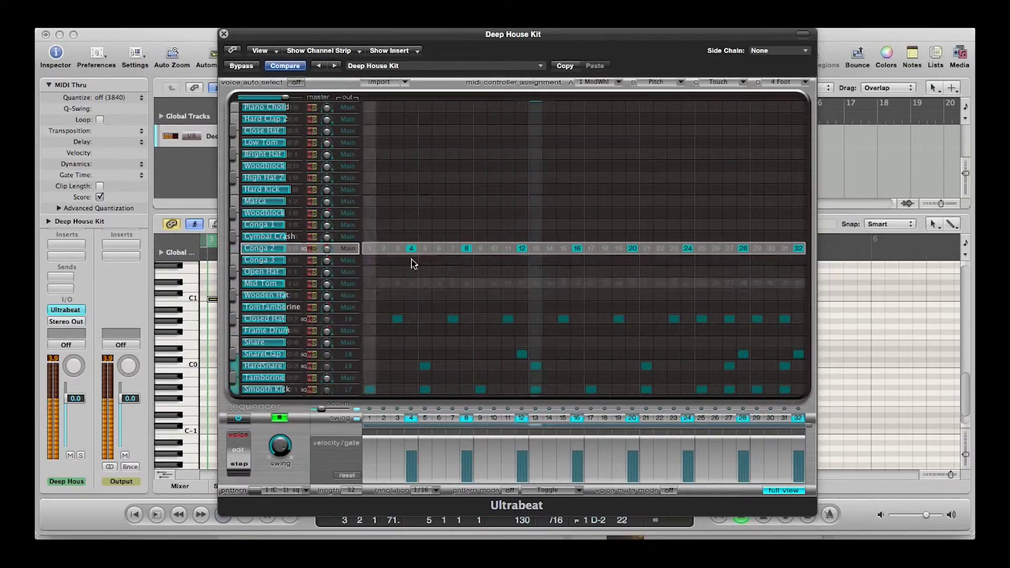
{"action": "left_click", "coordinate": [466, 248]}
{"action": "left_click", "coordinate": [578, 249]}
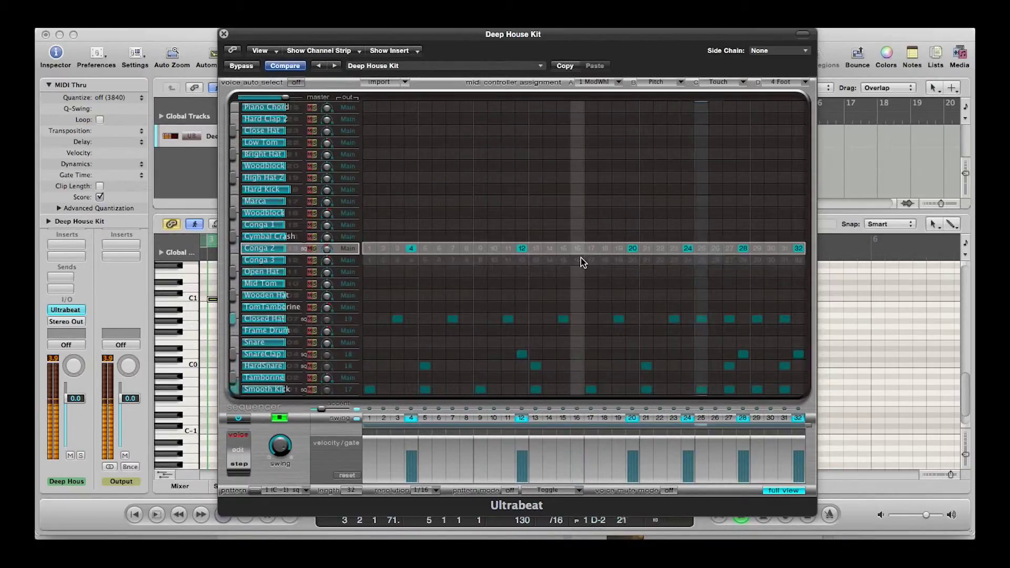
{"action": "left_click", "coordinate": [689, 248]}
{"action": "left_click", "coordinate": [797, 248]}
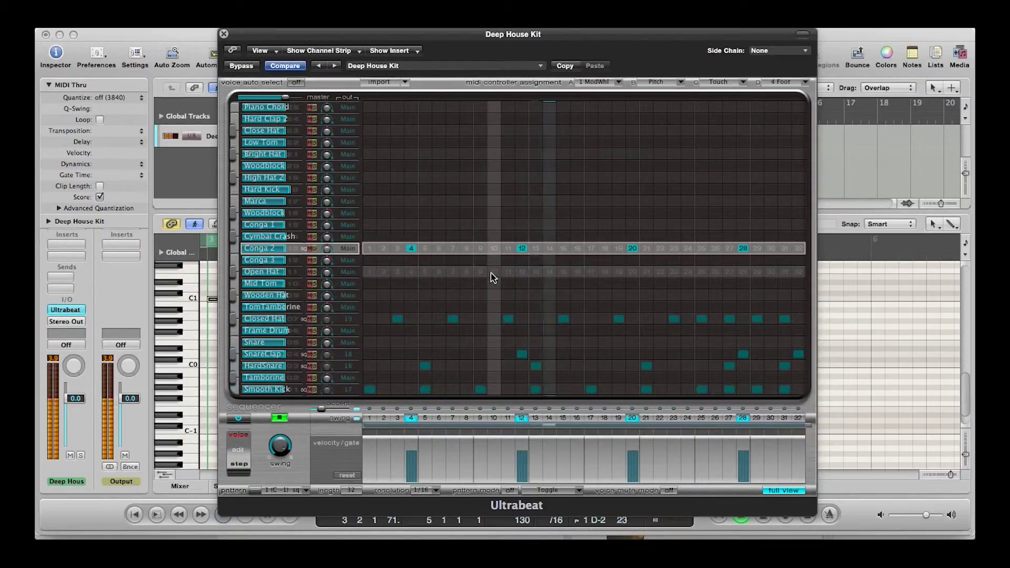
- Add Conga 3 hits on steps 13, 16, 29 and 32 while auditioning the pattern
{"action": "left_click", "coordinate": [536, 260]}
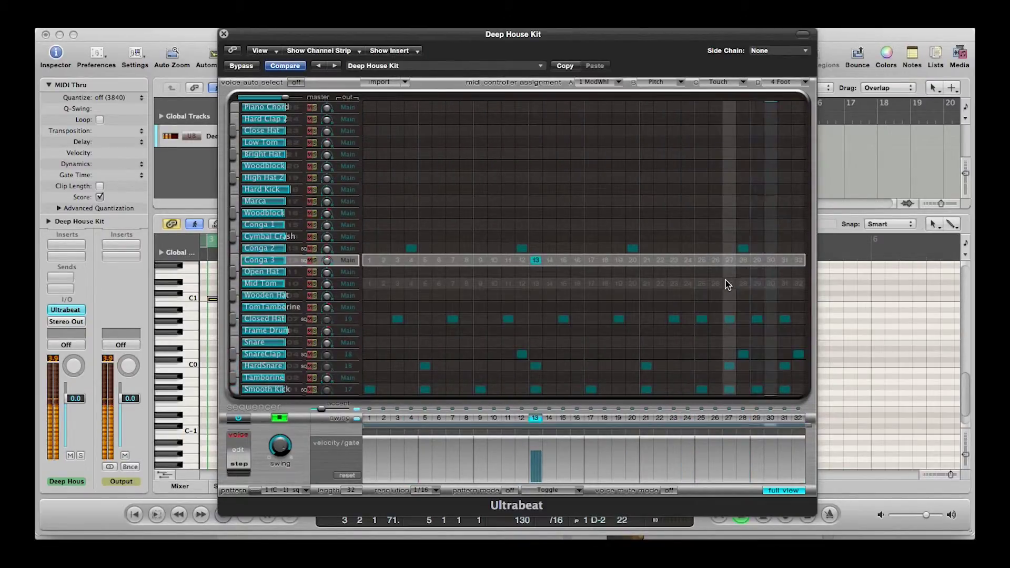
{"action": "left_click", "coordinate": [756, 260]}
{"action": "left_click", "coordinate": [576, 260]}
{"action": "left_click", "coordinate": [799, 261]}
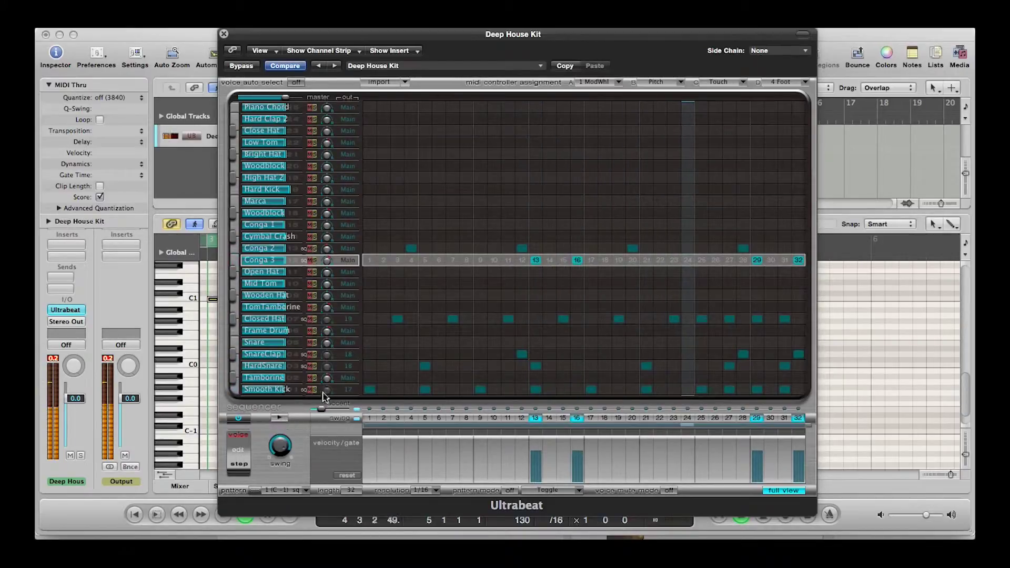
{"action": "left_click", "coordinate": [279, 417]}
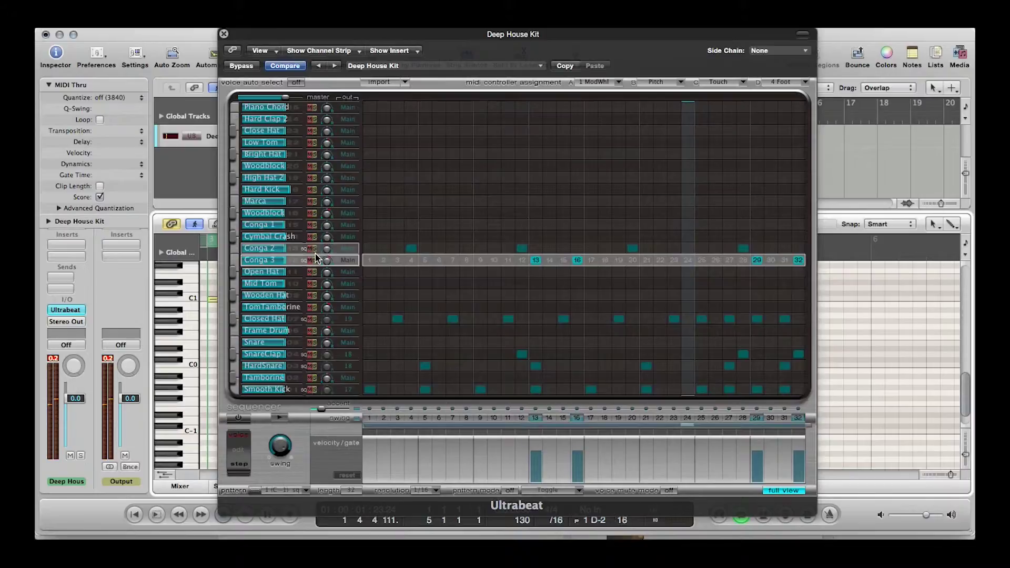
- Route the Conga 2 and Conga 3 voices to output 20
{"action": "left_click", "coordinate": [348, 248]}
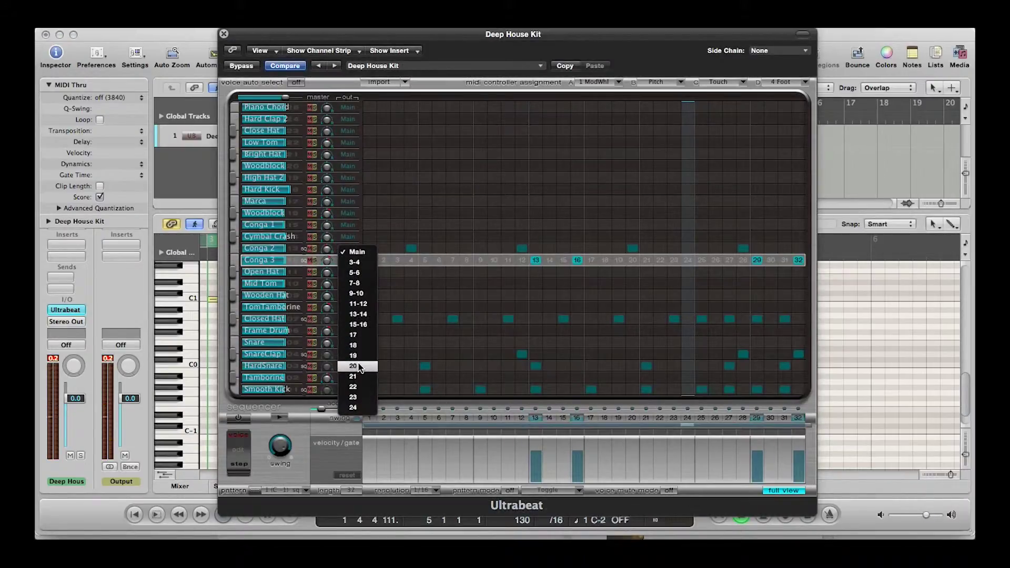
{"action": "left_click", "coordinate": [350, 365]}
{"action": "left_click", "coordinate": [347, 261]}
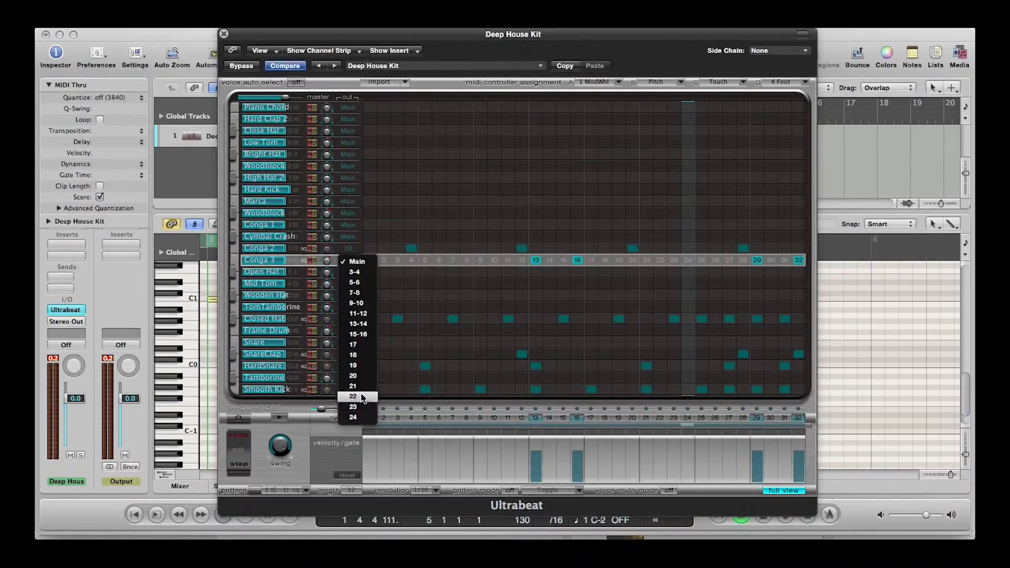
{"action": "left_click", "coordinate": [359, 376]}
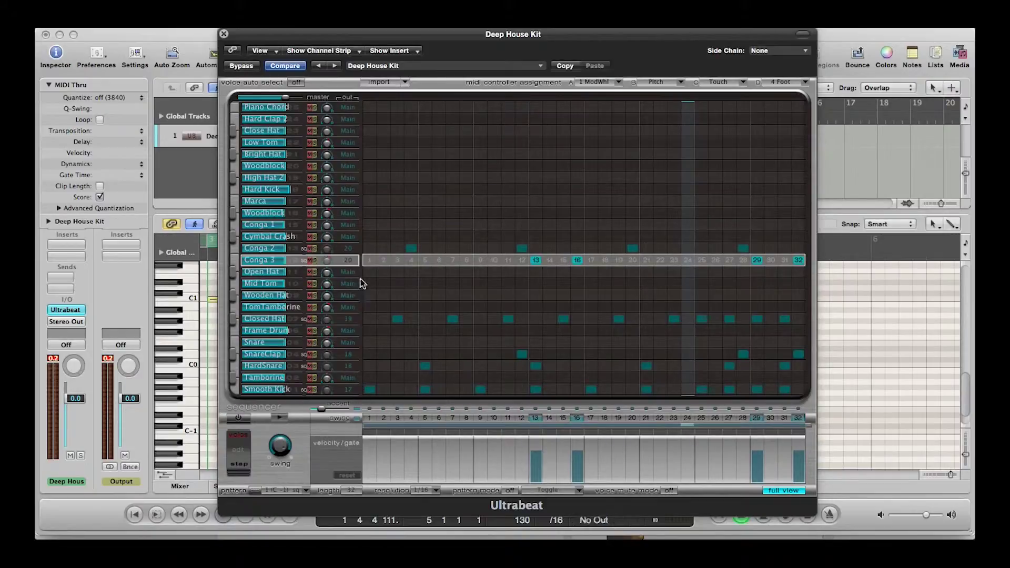
- Place the pattern with congas as a MIDI region at bar 5 and bring its conga notes into view in the Piano Roll
{"action": "left_click_drag", "start_coordinate": [337, 39], "coordinate": [703, 39]}
{"action": "left_click_drag", "start_coordinate": [619, 495], "coordinate": [466, 137]}
{"action": "scroll", "coordinate": [479, 316], "scroll_direction": "up", "scroll_amount": 4}
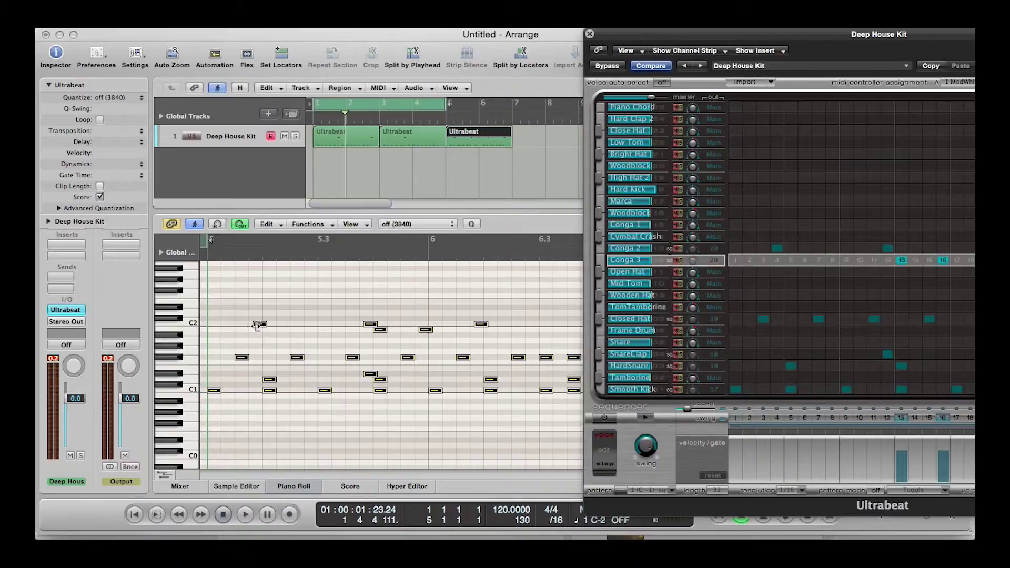
{"action": "left_click", "coordinate": [301, 324]}
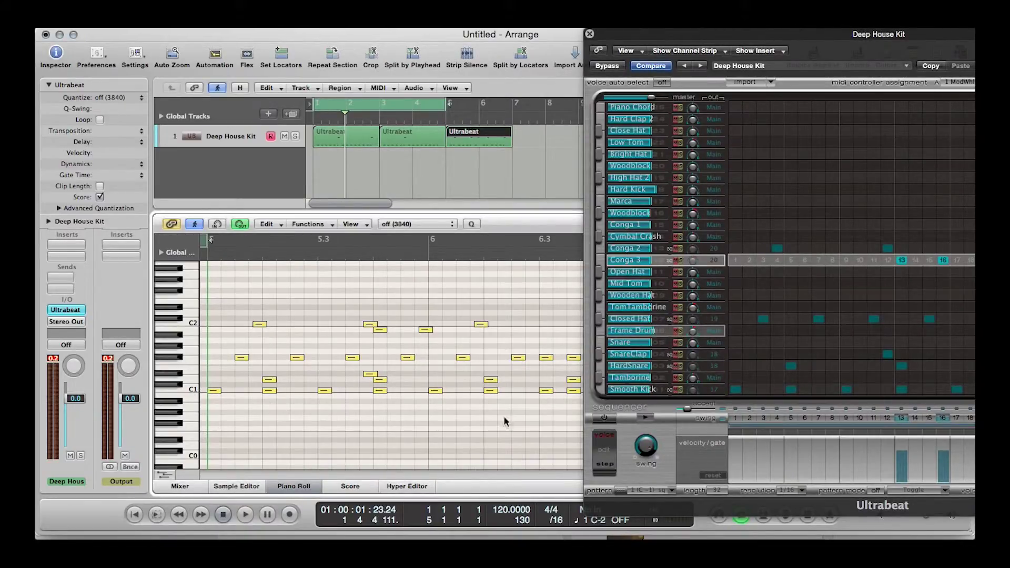
- Switch Ultrabeat from the full step grid back to the synthesizer view and select the Conga 1 voice
{"action": "left_click_drag", "start_coordinate": [679, 35], "coordinate": [358, 33]}
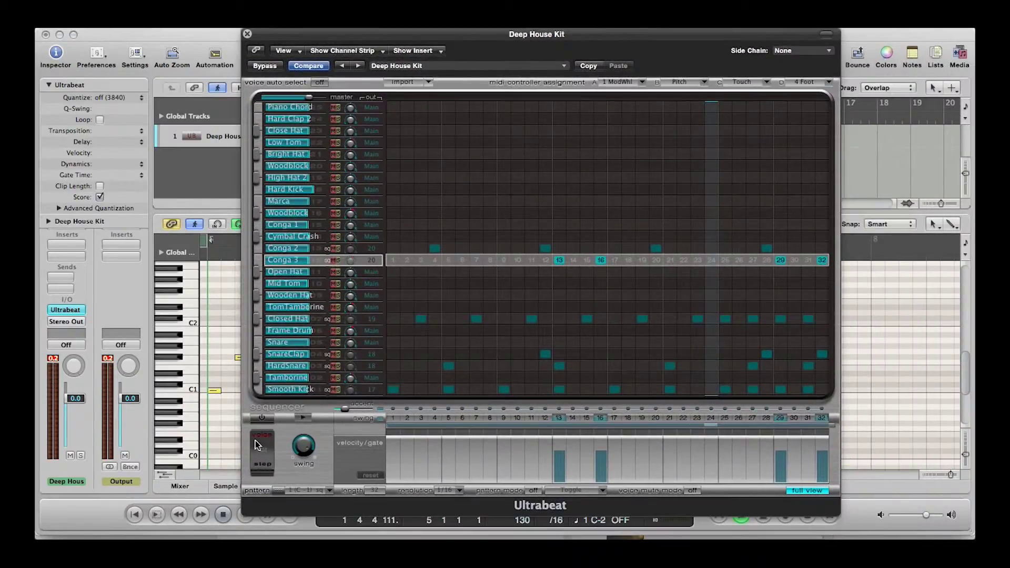
{"action": "left_click", "coordinate": [824, 493]}
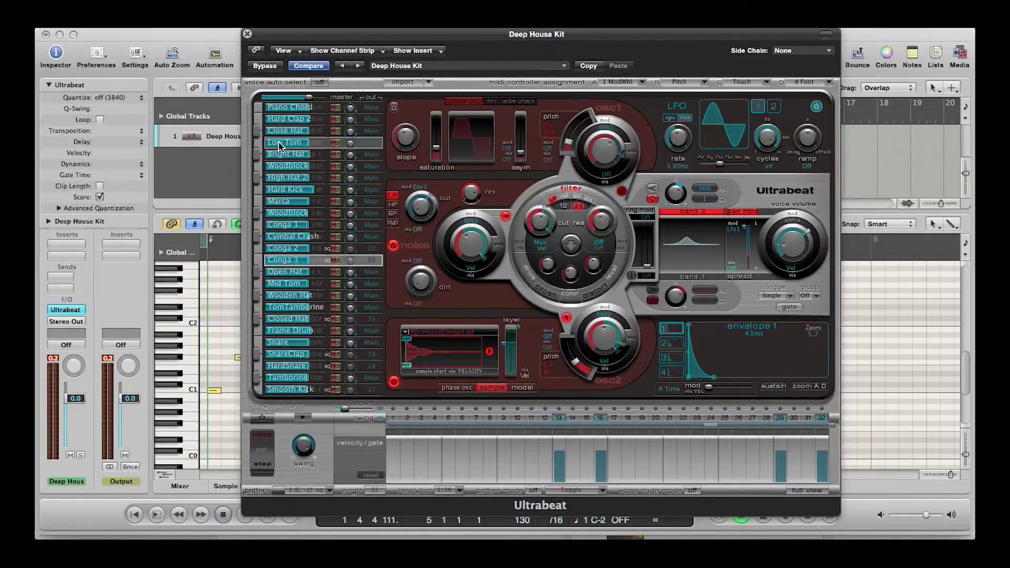
{"action": "left_click", "coordinate": [317, 227]}
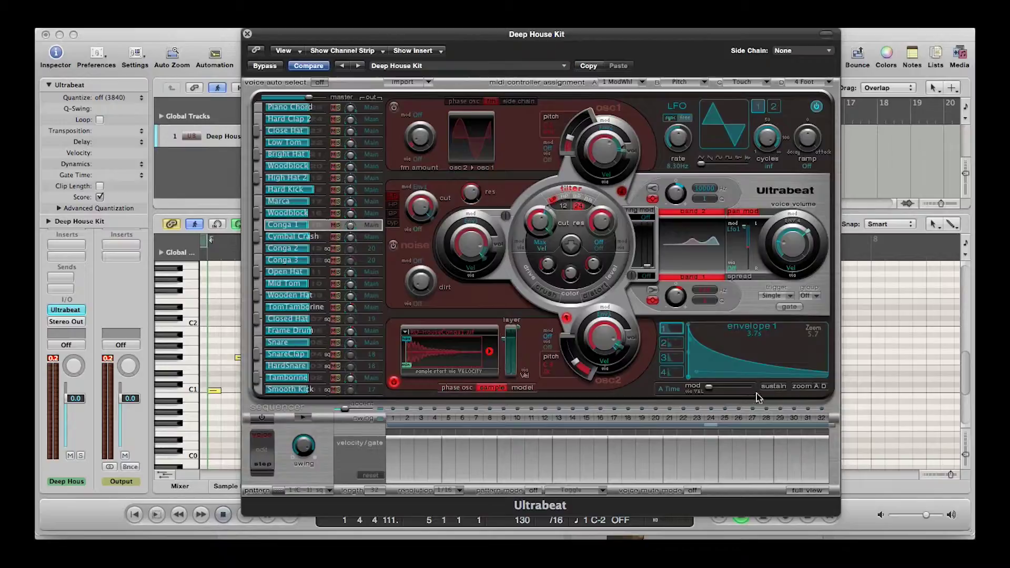
- Close the Ultrabeat window and select the Deep House Kit track
{"action": "left_click", "coordinate": [247, 35]}
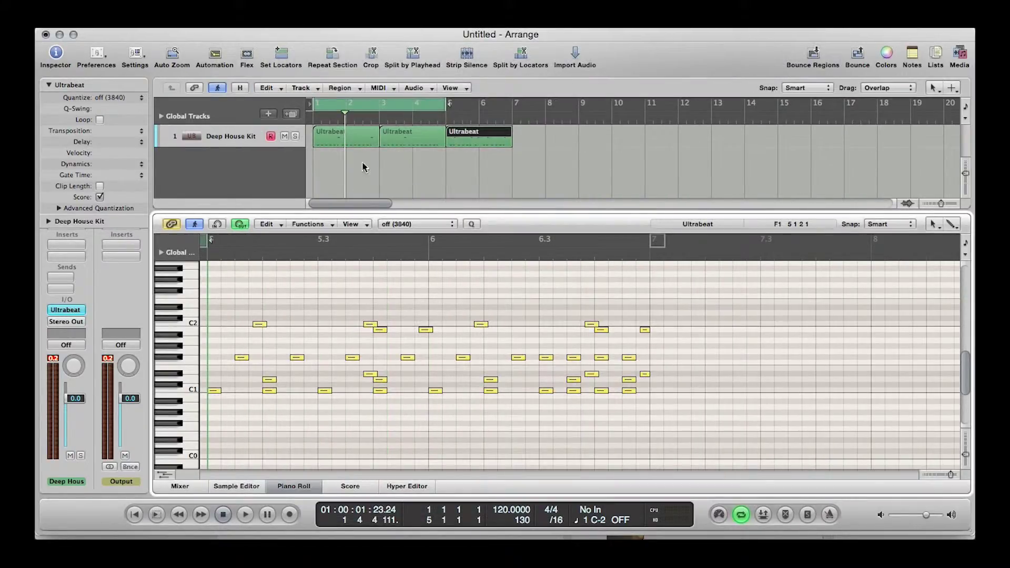
{"action": "left_click", "coordinate": [215, 137]}
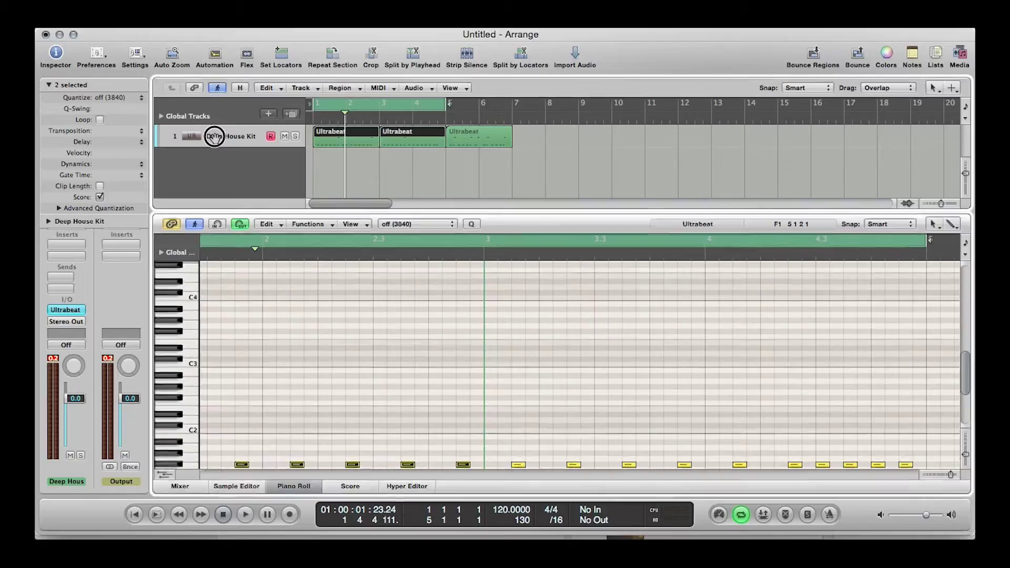
- Show the mixer and add aux channel strips for all of the Deep House Kit's separate Ultrabeat outputs, up to UB 24
{"action": "left_click", "coordinate": [177, 488]}
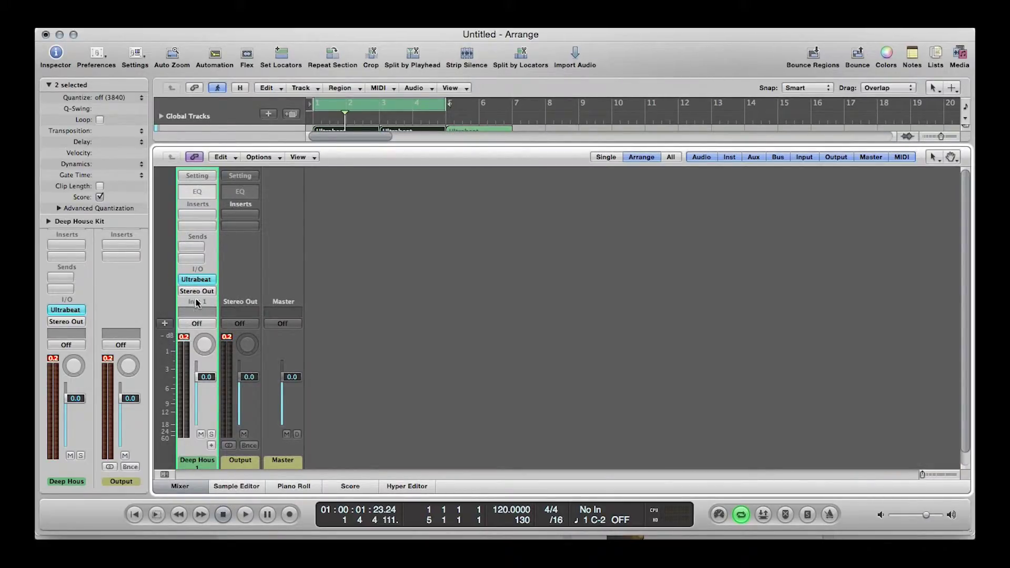
{"action": "left_click", "coordinate": [211, 446]}
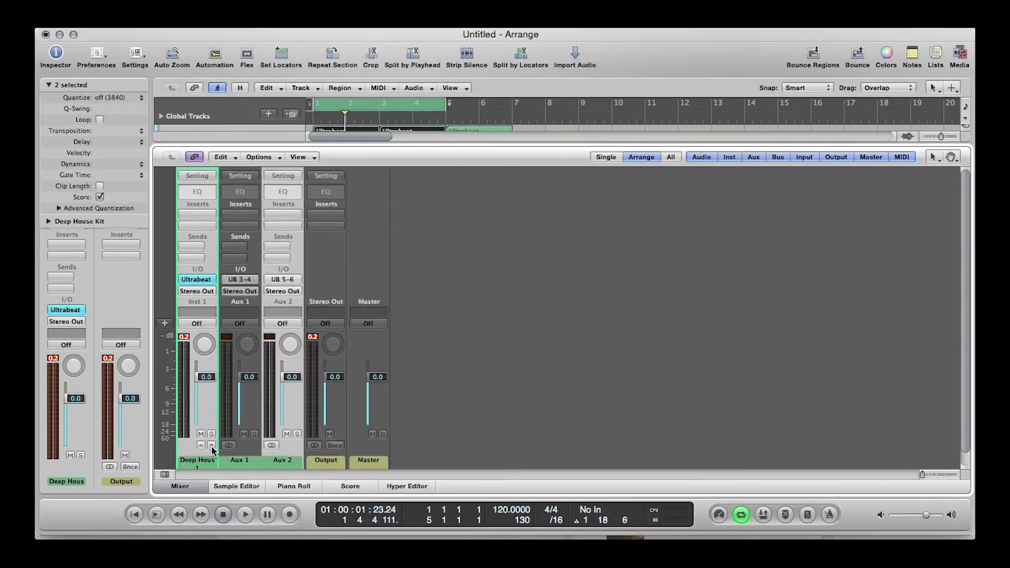
{"action": "left_click", "coordinate": [211, 446]}
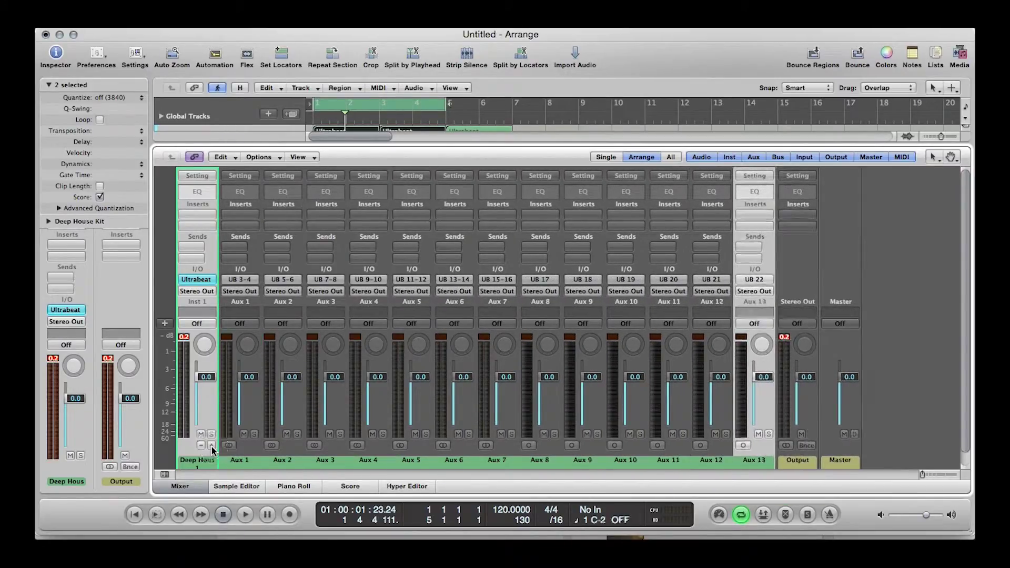
{"action": "left_click", "coordinate": [211, 446]}
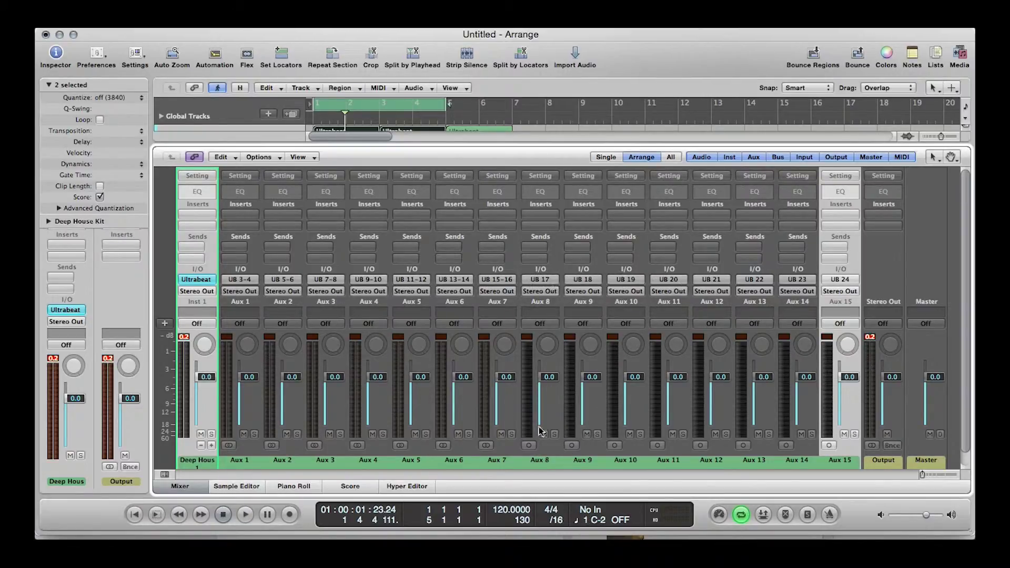
- Rename the UB 17 to UB 20 aux channels as kick, snares/claps, hats and congos
{"action": "double_click", "coordinate": [538, 461]}
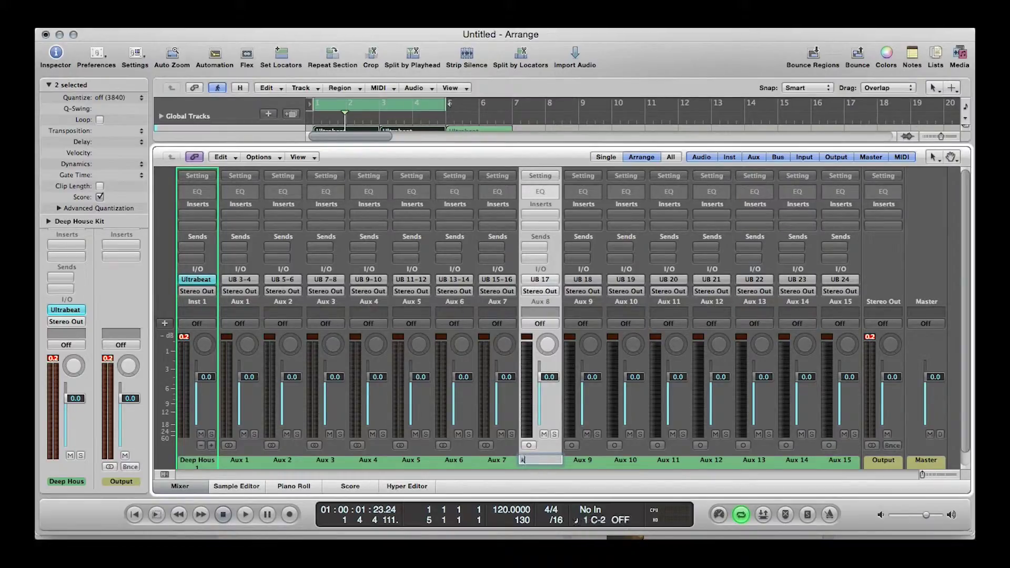
{"action": "double_click", "coordinate": [589, 462]}
{"action": "type", "text": "snares/clap"}
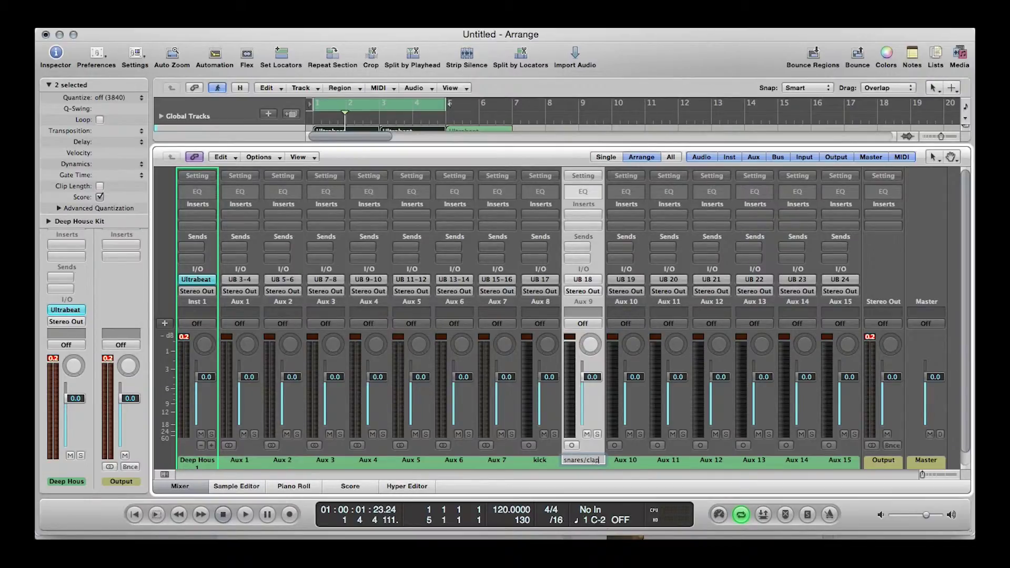
{"action": "double_click", "coordinate": [618, 462]}
{"action": "type", "text": "N"}
{"action": "type", "text": "ats"}
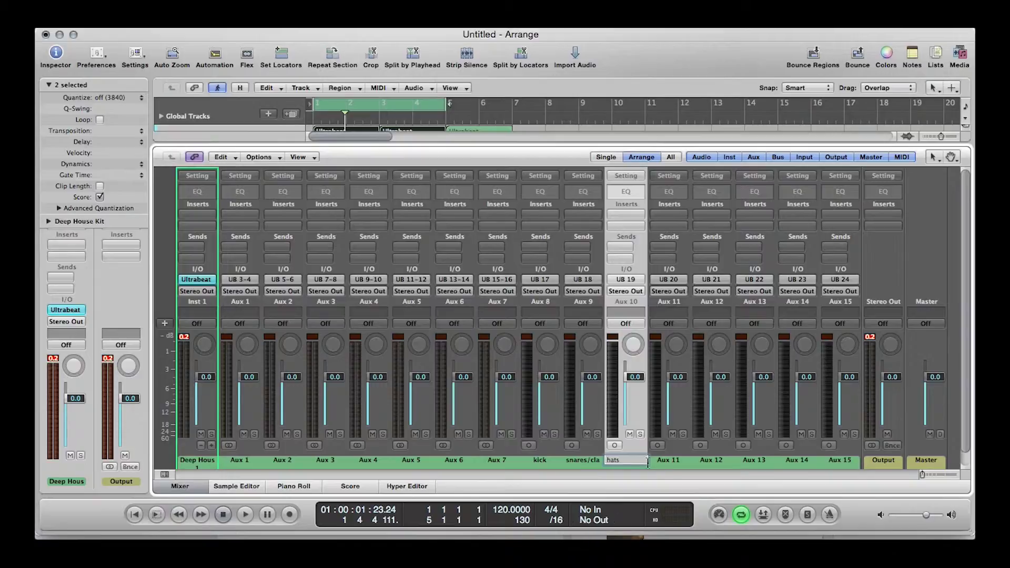
{"action": "double_click", "coordinate": [675, 463]}
{"action": "type", "text": "congos"}
{"action": "key", "text": "Return"}
- Play the arrangement and extend the cycle range to bar 7 so it covers the region with congas
{"action": "key", "text": "space"}
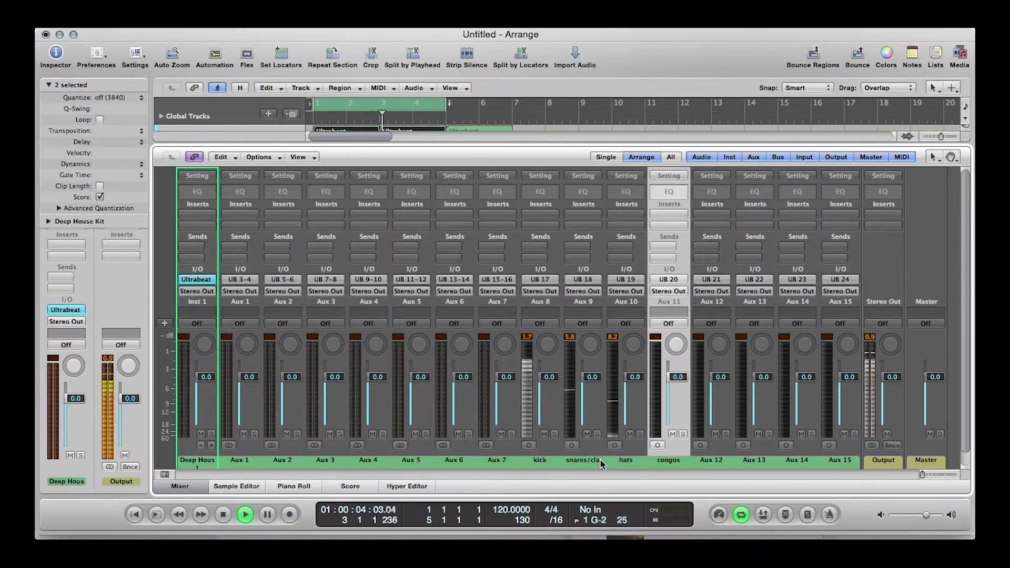
{"action": "left_click_drag", "start_coordinate": [446, 103], "coordinate": [513, 103]}
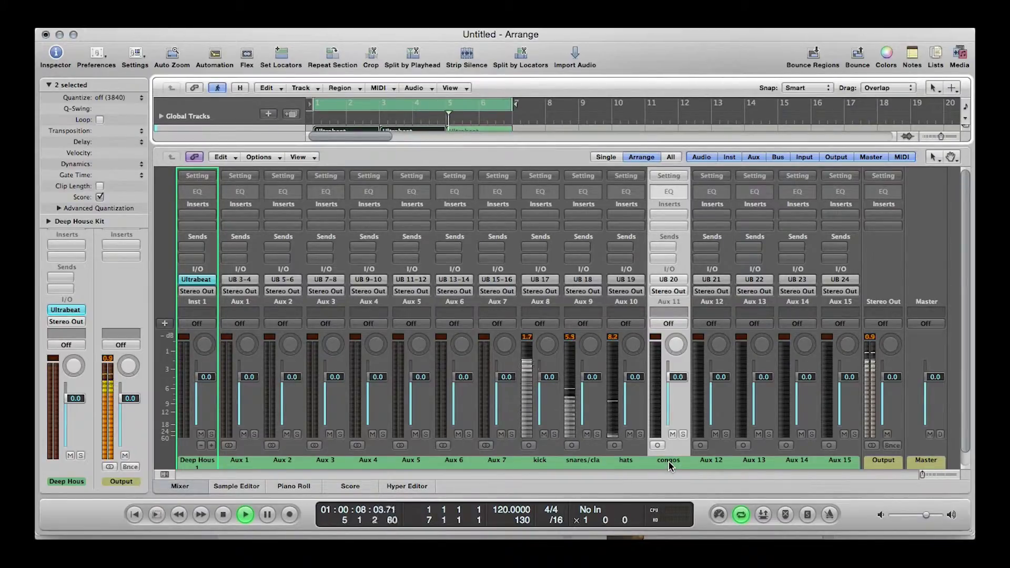
{"action": "key", "text": "space"}
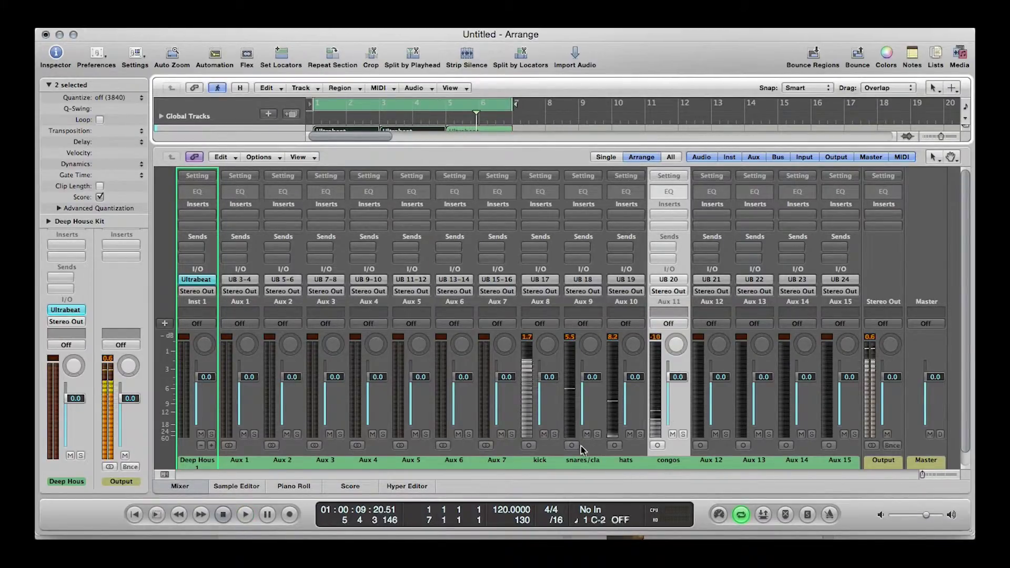
- Solo the kick channel, start playback and insert a Compressor on the channel
{"action": "left_click", "coordinate": [554, 434]}
{"action": "key", "text": "space"}
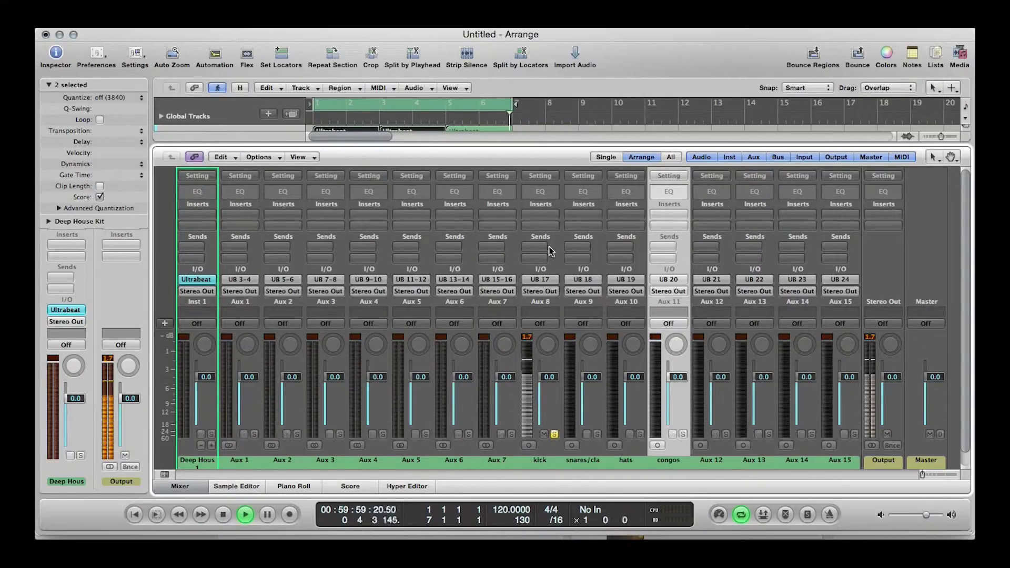
{"action": "left_click", "coordinate": [545, 214]}
{"action": "mouse_move", "coordinate": [568, 259]}
{"action": "mouse_move", "coordinate": [678, 269]}
{"action": "left_click", "coordinate": [751, 269]}
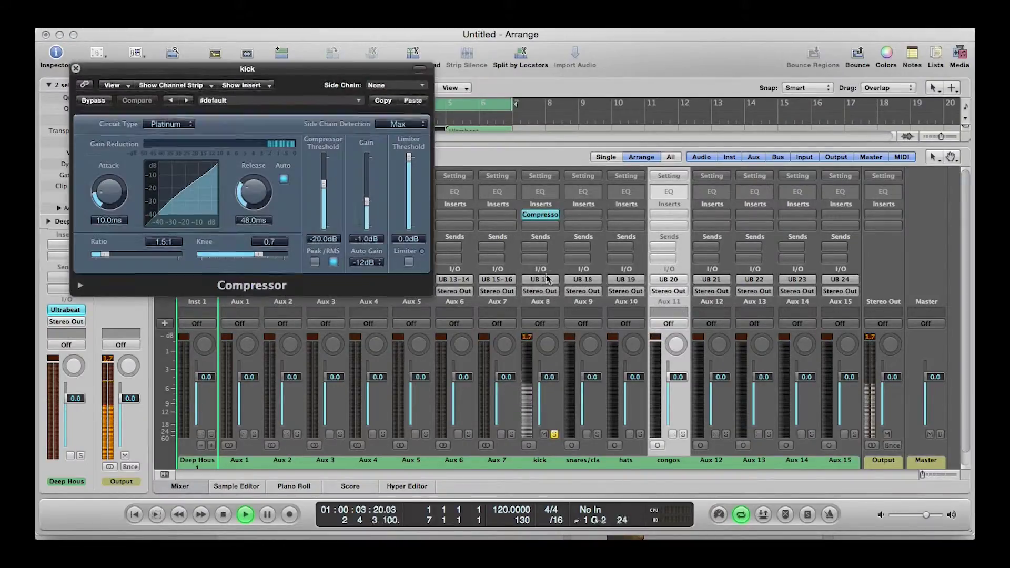
- Set the kick compressor to -23.5 dB threshold, 3.0 dB gain, 2.3:1 ratio and 4.0 ms attack
{"action": "left_click", "coordinate": [326, 188]}
{"action": "left_click_drag", "start_coordinate": [326, 189], "coordinate": [367, 196]}
{"action": "left_click_drag", "start_coordinate": [105, 254], "coordinate": [118, 258]}
{"action": "left_click_drag", "start_coordinate": [109, 194], "coordinate": [110, 210]}
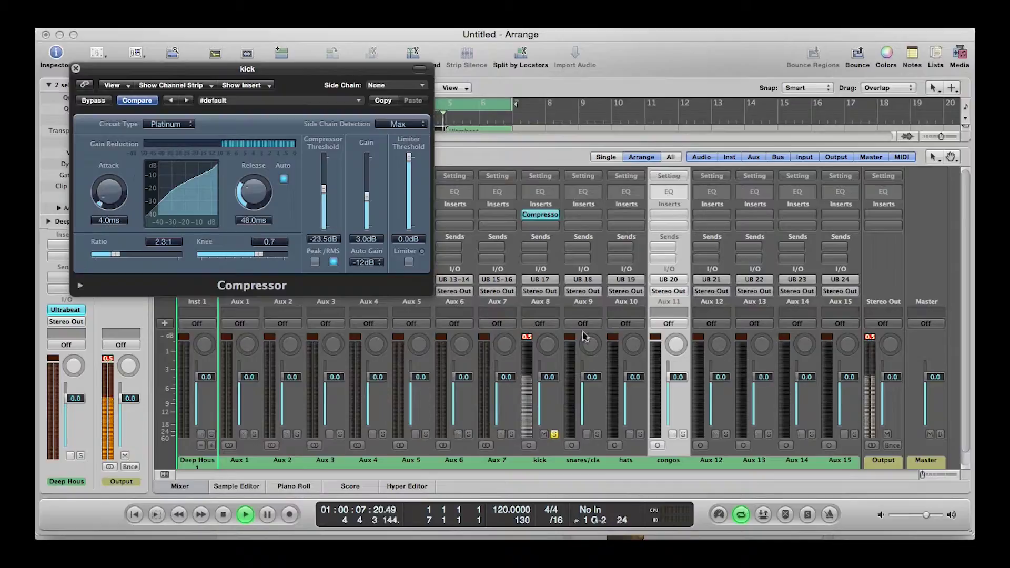
- Add a Channel EQ to the kick with the analyzer on, a 29 Hz low cut, +3.5 dB at 100 Hz and -9.5 dB at 250 Hz
{"action": "double_click", "coordinate": [541, 192]}
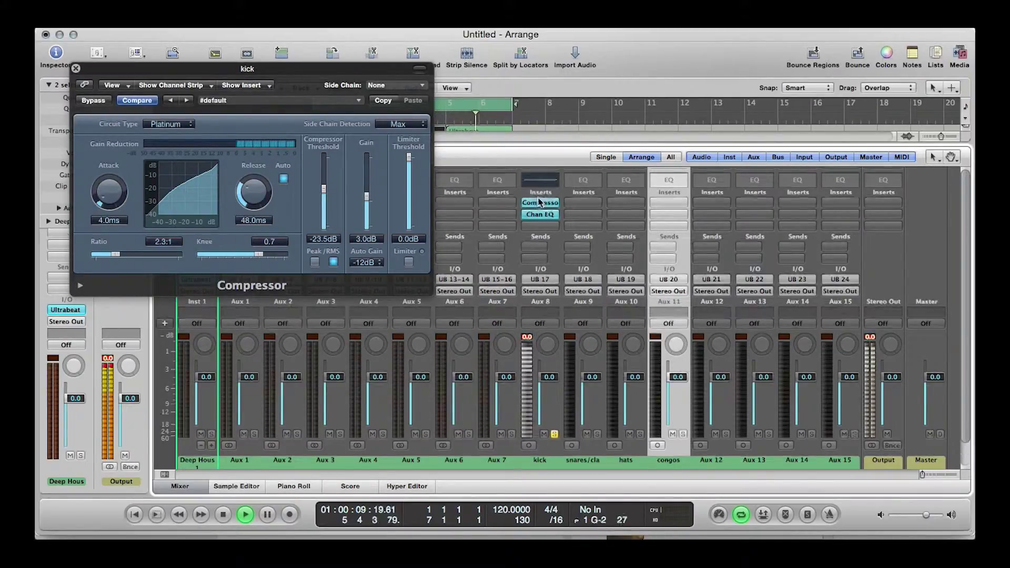
{"action": "left_click", "coordinate": [110, 249]}
{"action": "left_click", "coordinate": [159, 291]}
{"action": "left_click_drag", "start_coordinate": [159, 291], "coordinate": [160, 287]}
{"action": "left_click_drag", "start_coordinate": [271, 303], "coordinate": [232, 298]}
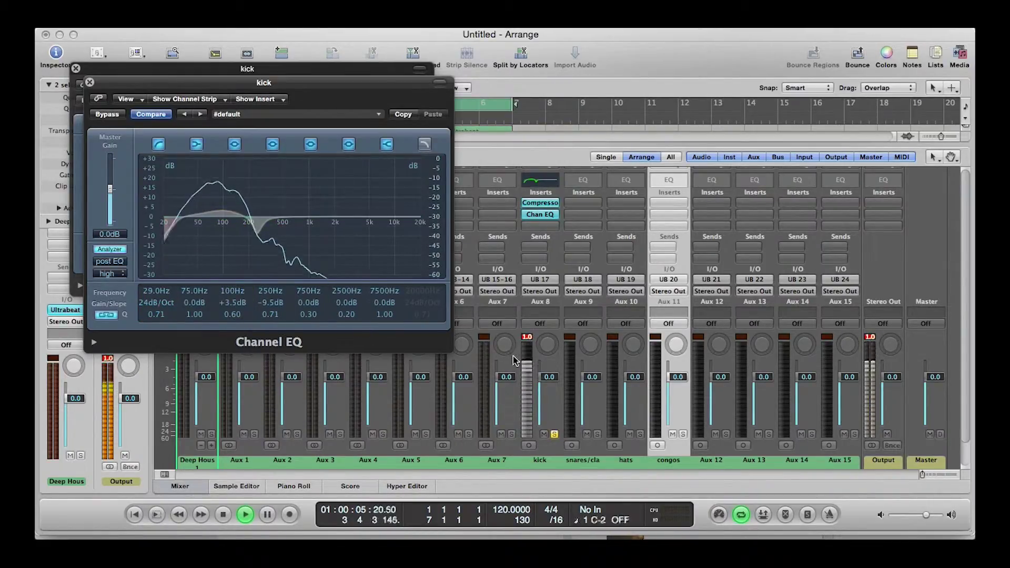
- Lower the kick fader to -3.8 dB, and solo the snares/claps channel with its pan at -20
{"action": "left_click_drag", "start_coordinate": [551, 388], "coordinate": [551, 393]}
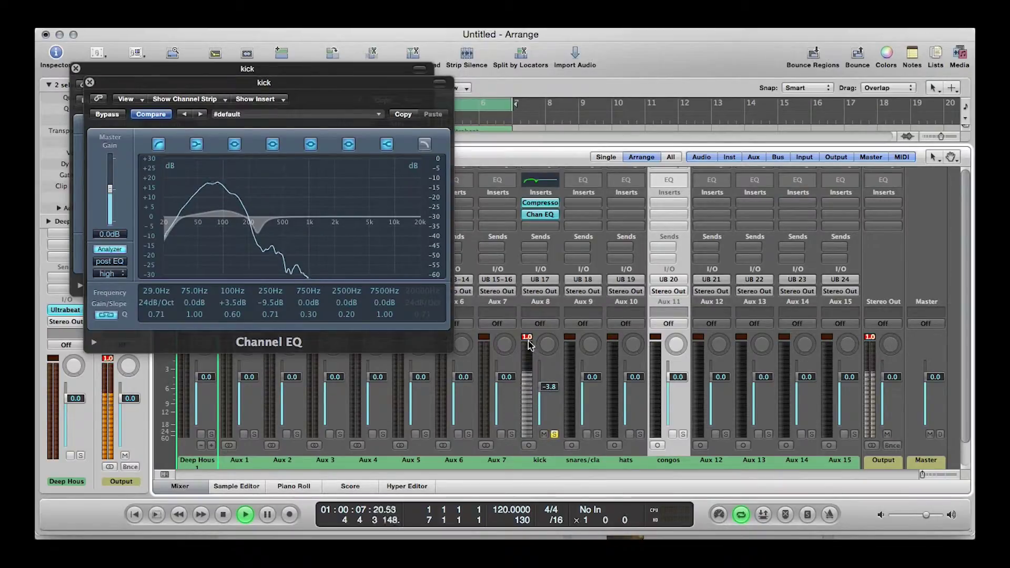
{"action": "left_click_drag", "start_coordinate": [595, 344], "coordinate": [593, 368]}
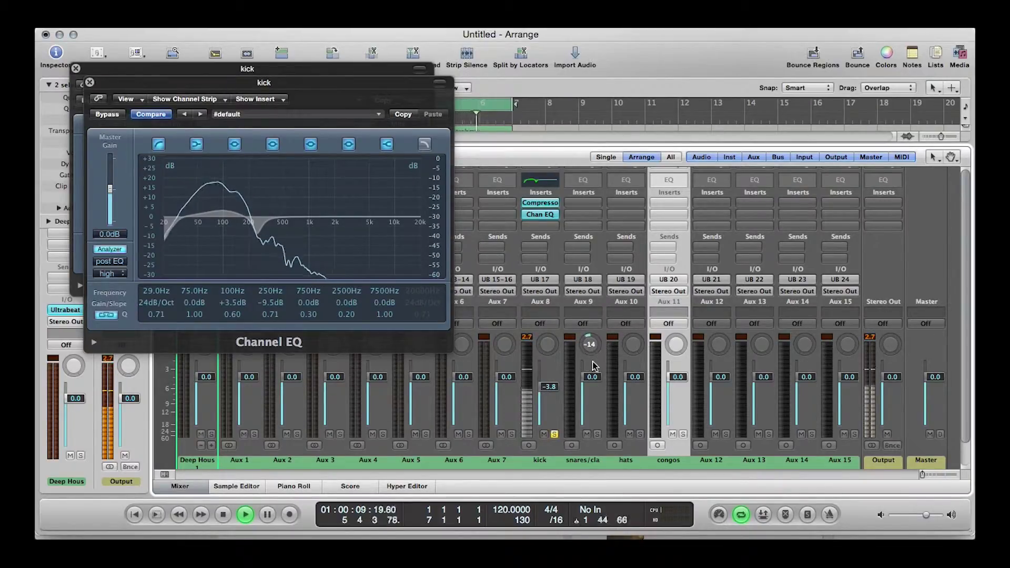
{"action": "left_click", "coordinate": [597, 434]}
{"action": "left_click_drag", "start_coordinate": [590, 345], "coordinate": [587, 358]}
- Add a Channel EQ to the snares/claps channel with the analyzer on and a low cut at 320 Hz
{"action": "double_click", "coordinate": [583, 180]}
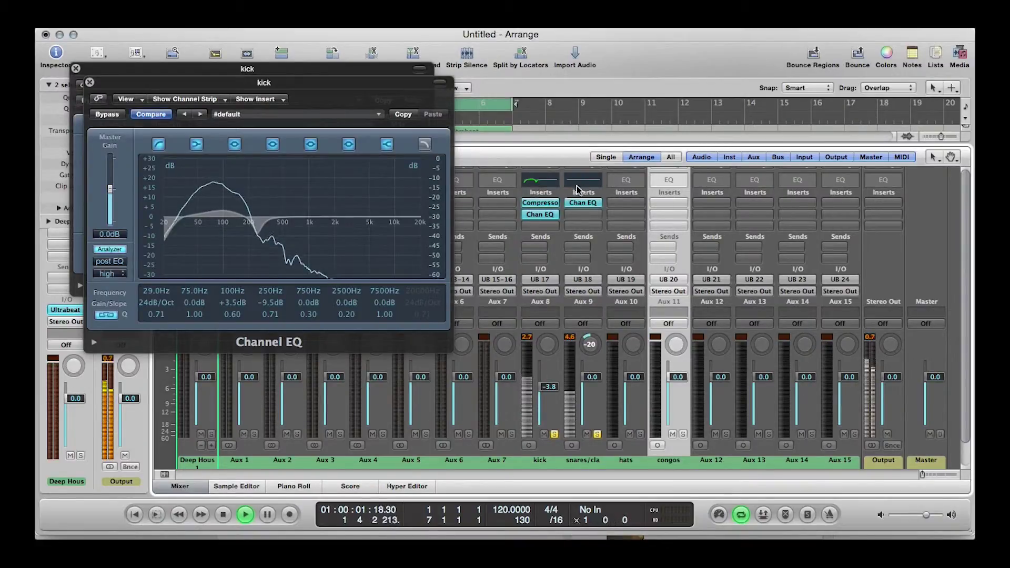
{"action": "left_click", "coordinate": [131, 265]}
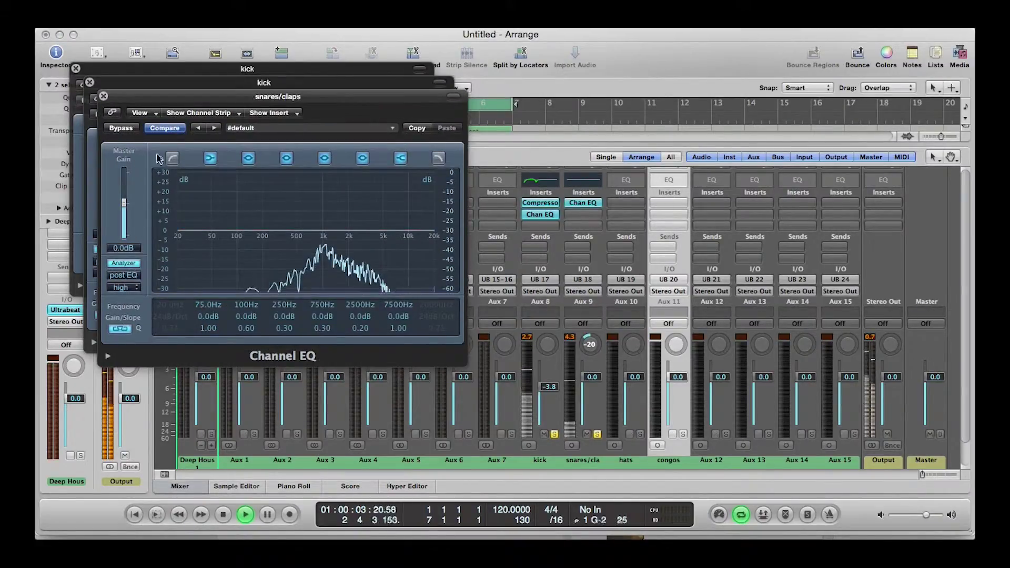
{"action": "left_click", "coordinate": [173, 158]}
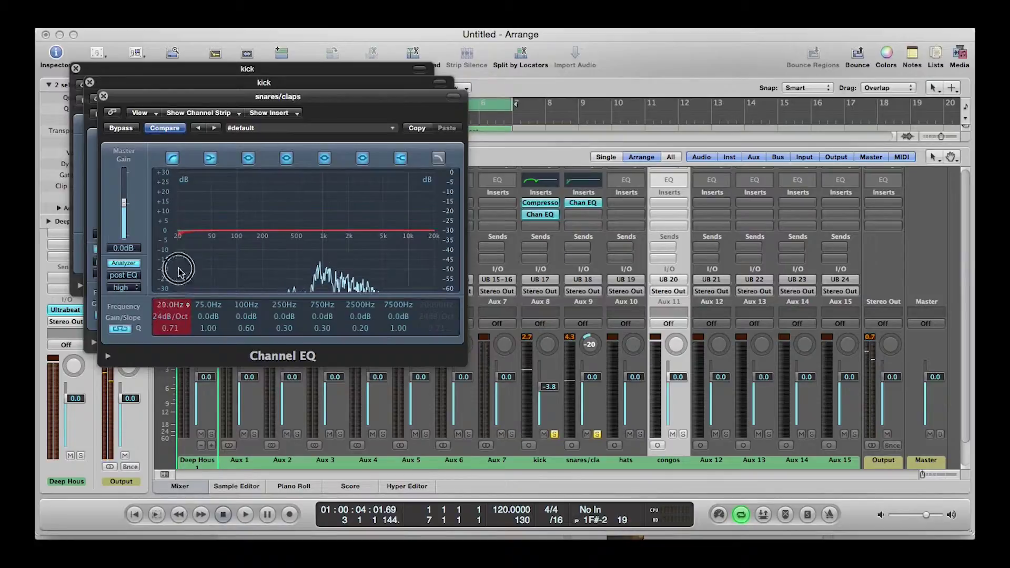
{"action": "left_click_drag", "start_coordinate": [181, 265], "coordinate": [279, 265]}
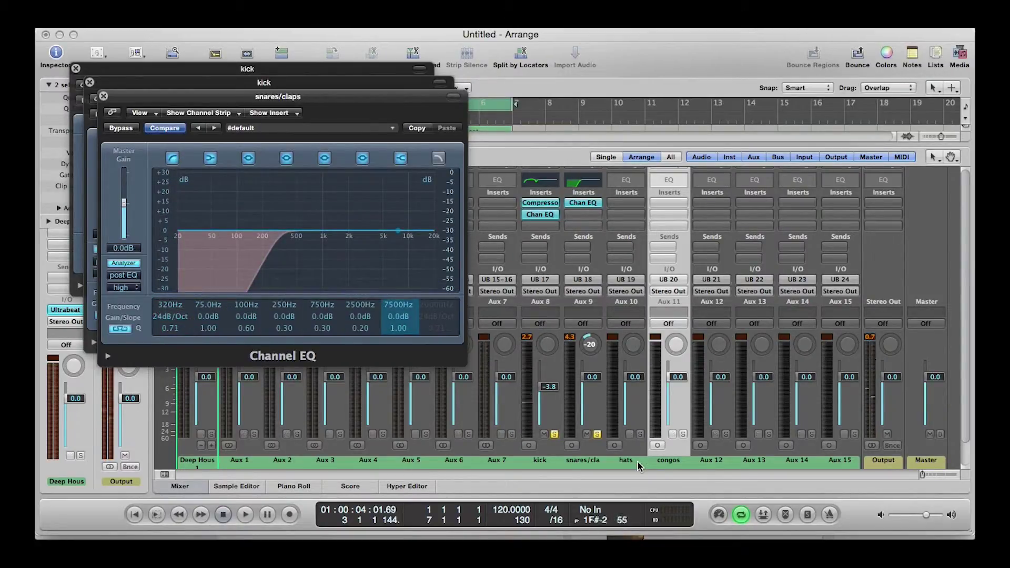
- Close the snares/claps and kick plug-in windows and check the kick channel's send options without assigning one
{"action": "left_click", "coordinate": [103, 96]}
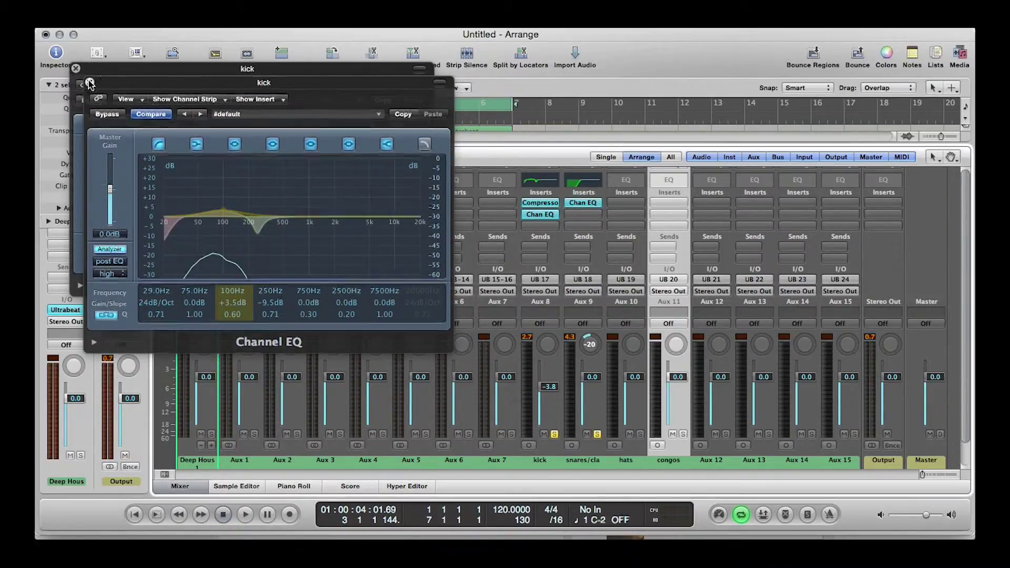
{"action": "left_click", "coordinate": [90, 83]}
{"action": "left_click", "coordinate": [75, 69]}
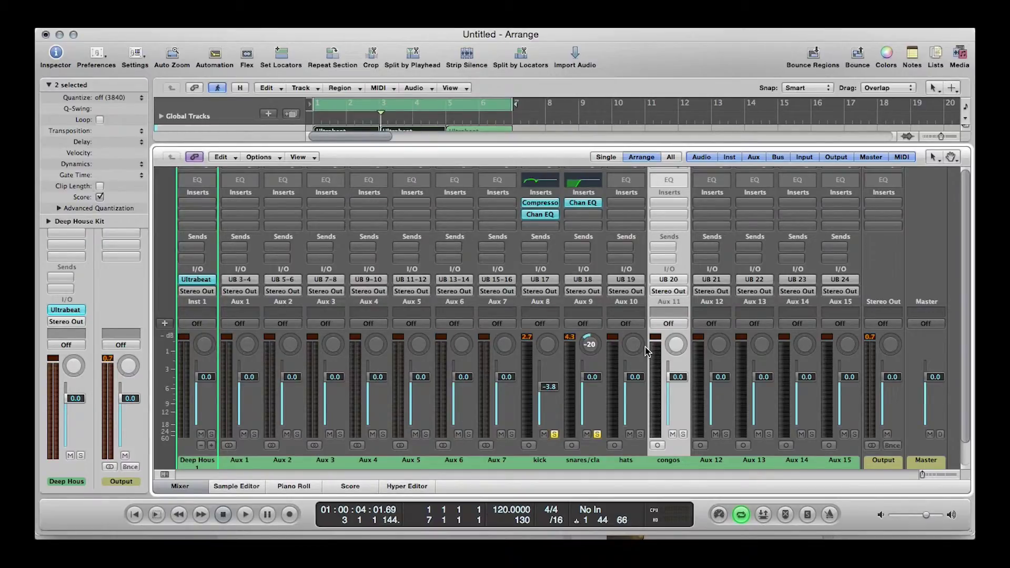
{"action": "left_click", "coordinate": [527, 257]}
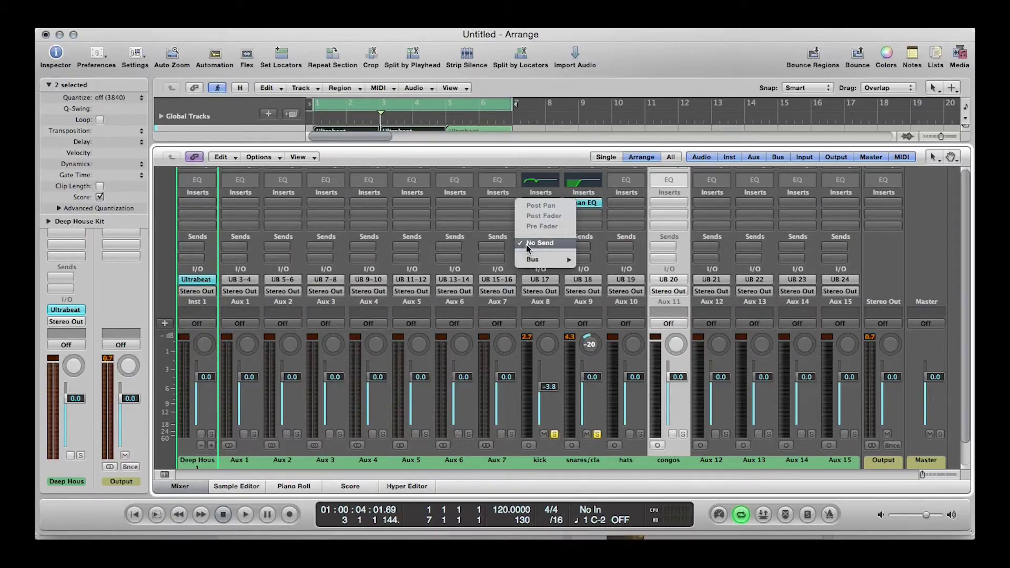
{"action": "left_click", "coordinate": [510, 243]}
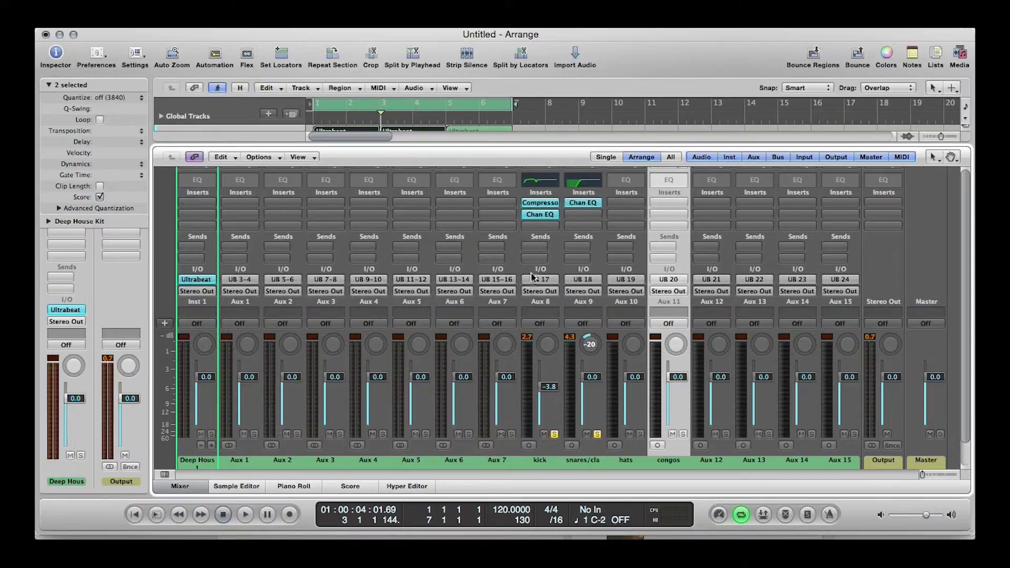
- Hide the mixer and reopen Ultrabeat to review its full step grid and audition the Smooth Kick and SnareClap voices
{"action": "left_click", "coordinate": [200, 484]}
{"action": "left_click", "coordinate": [79, 310]}
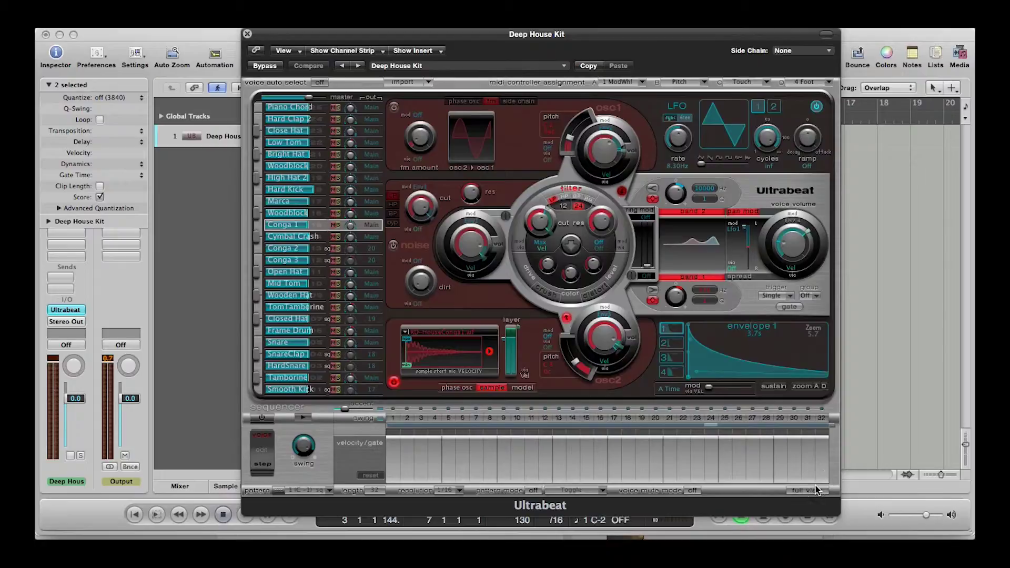
{"action": "left_click", "coordinate": [811, 491]}
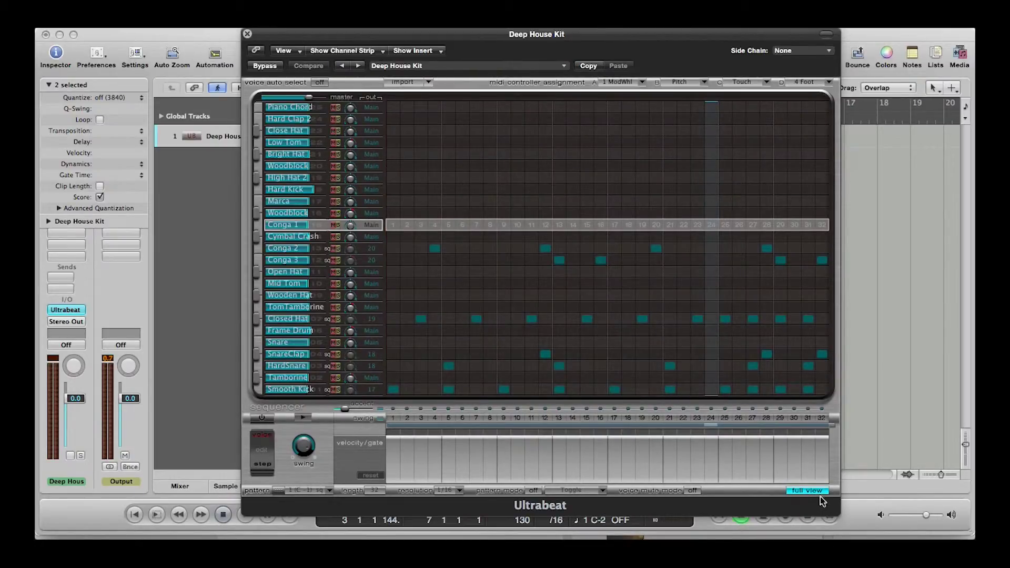
{"action": "left_click", "coordinate": [821, 492]}
{"action": "left_click", "coordinate": [257, 390]}
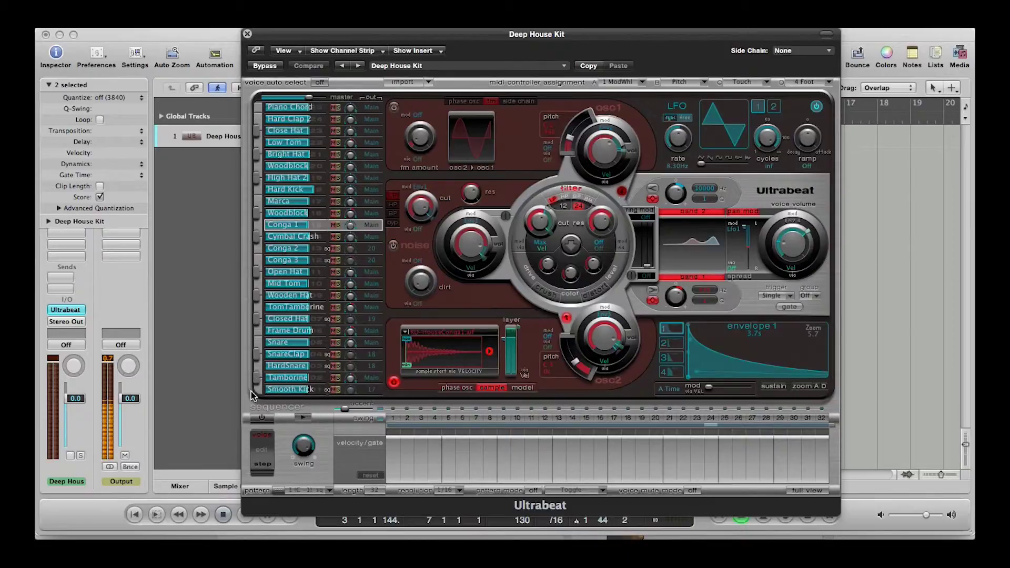
{"action": "left_click", "coordinate": [256, 353]}
- Load the Drag & Drop Samples drum kit setting in Ultrabeat
{"action": "left_click", "coordinate": [542, 68]}
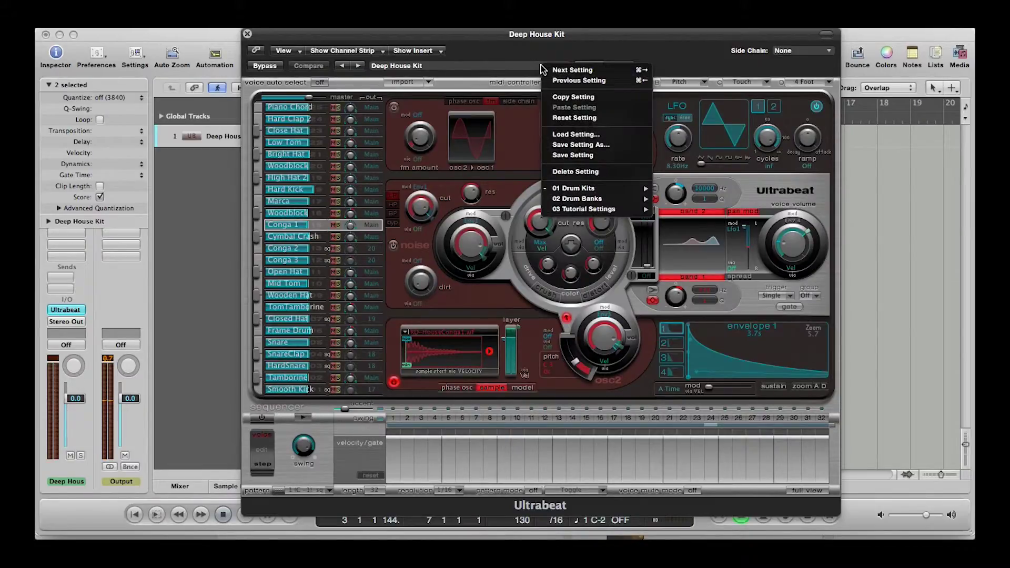
{"action": "mouse_move", "coordinate": [621, 188]}
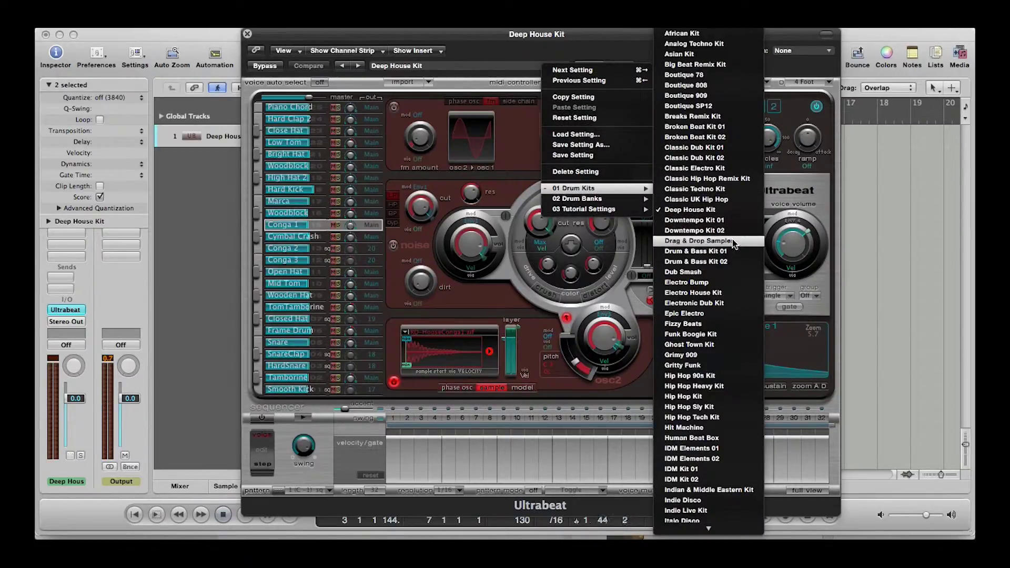
{"action": "left_click", "coordinate": [700, 241]}
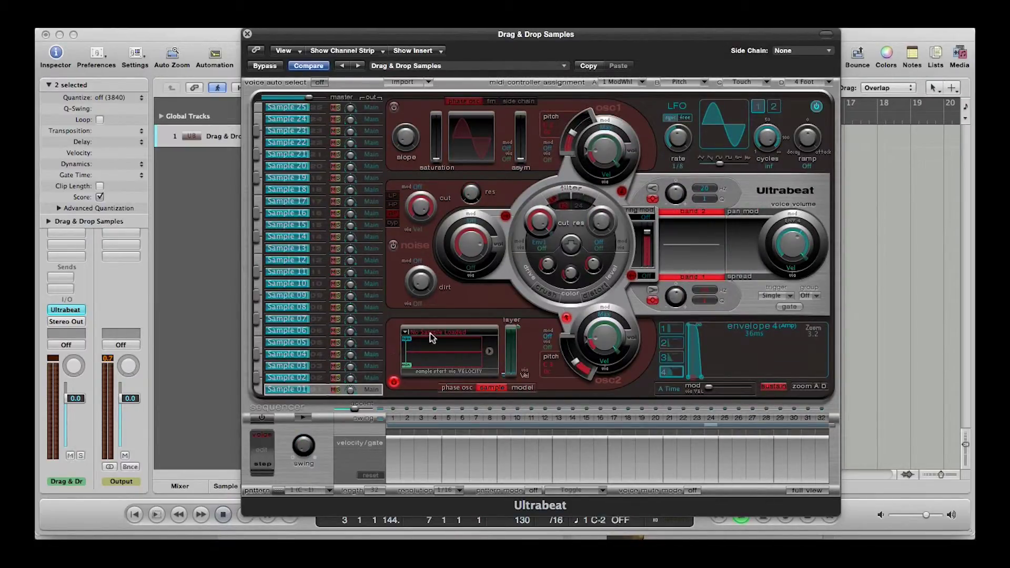
- Open the sample loader for the Sample 01 voice and browse to the MONKIXX drive
{"action": "left_click", "coordinate": [409, 334]}
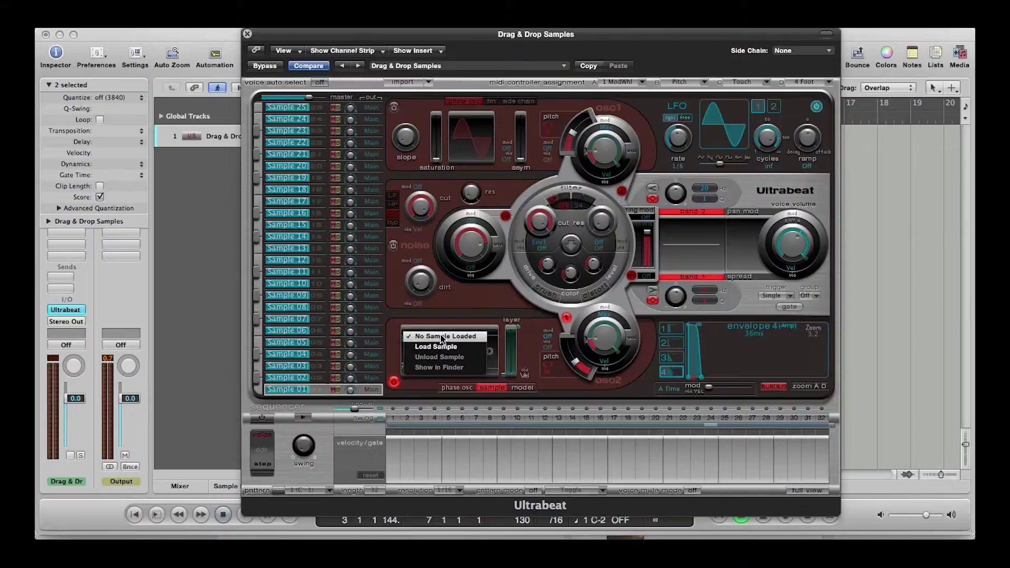
{"action": "left_click", "coordinate": [457, 347]}
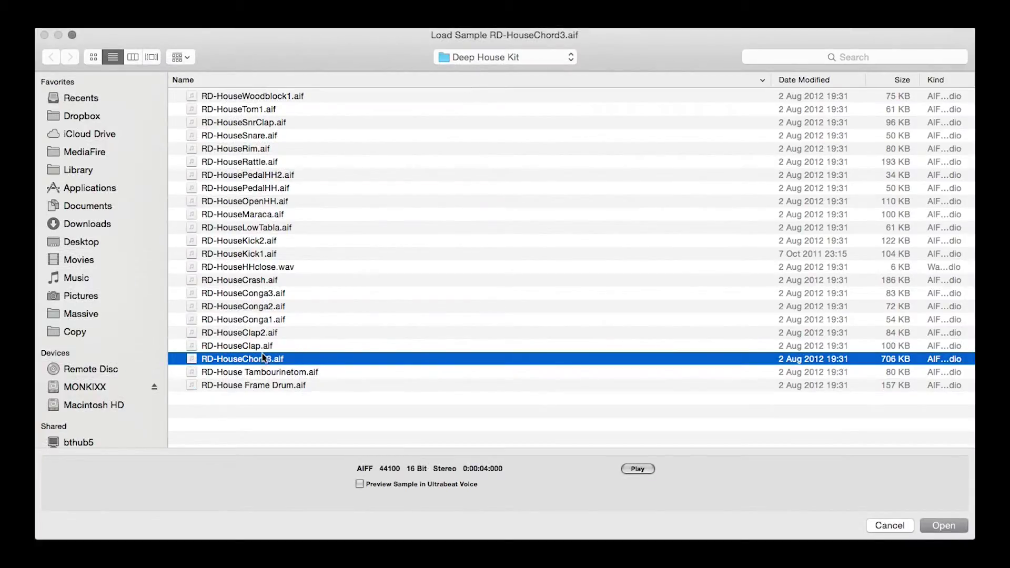
{"action": "key", "text": "Up"}
{"action": "left_click", "coordinate": [517, 56]}
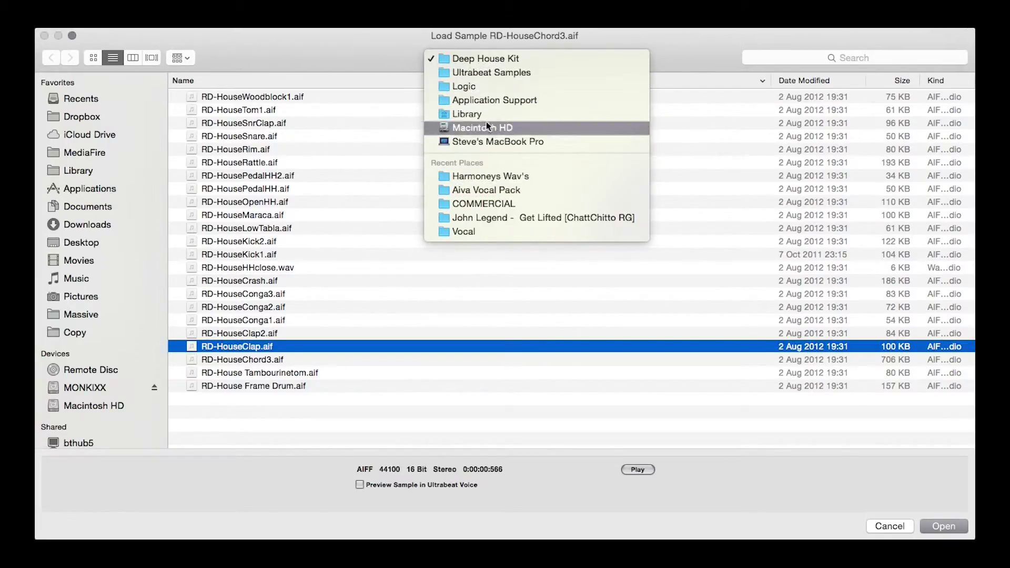
{"action": "left_click", "coordinate": [358, 51]}
{"action": "left_click", "coordinate": [94, 389]}
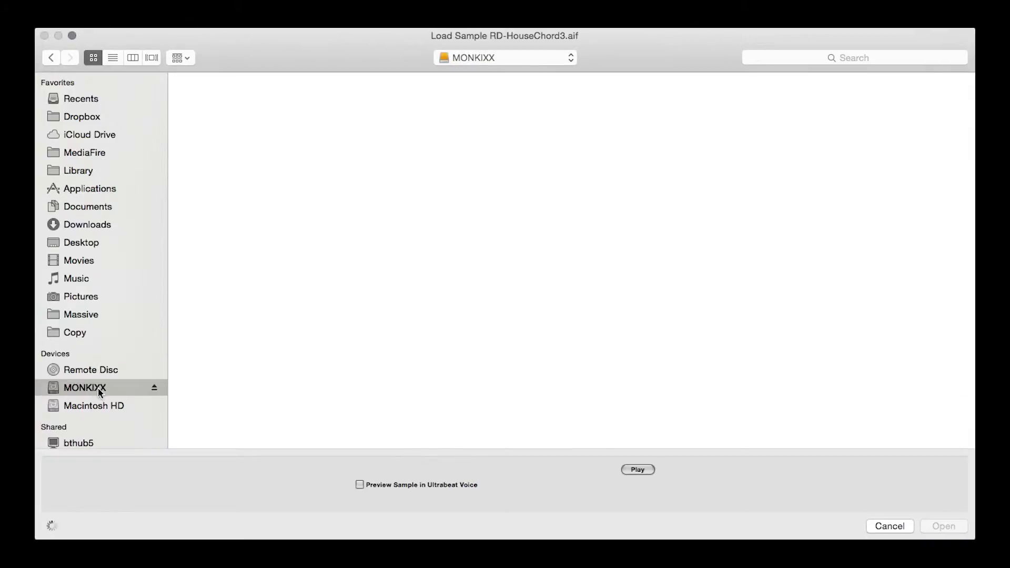
{"action": "left_click", "coordinate": [90, 388]}
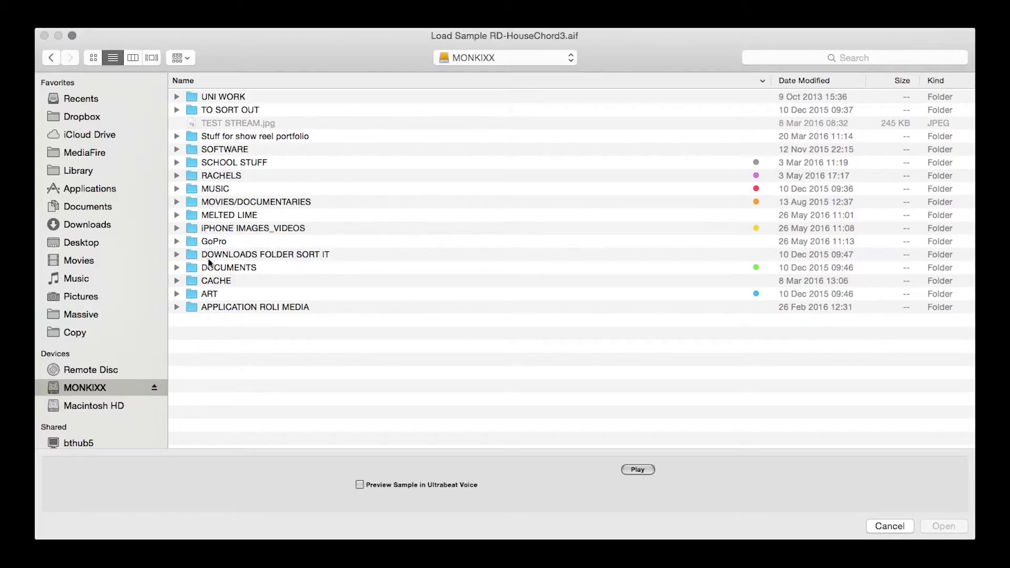
- Load Fl_Futureperc1_Triang Hit 4.wav into Sample 01 from the FL_FP_Perc folder inside MUSIC, SAMPLES, Perc_Pt1
{"action": "double_click", "coordinate": [214, 188]}
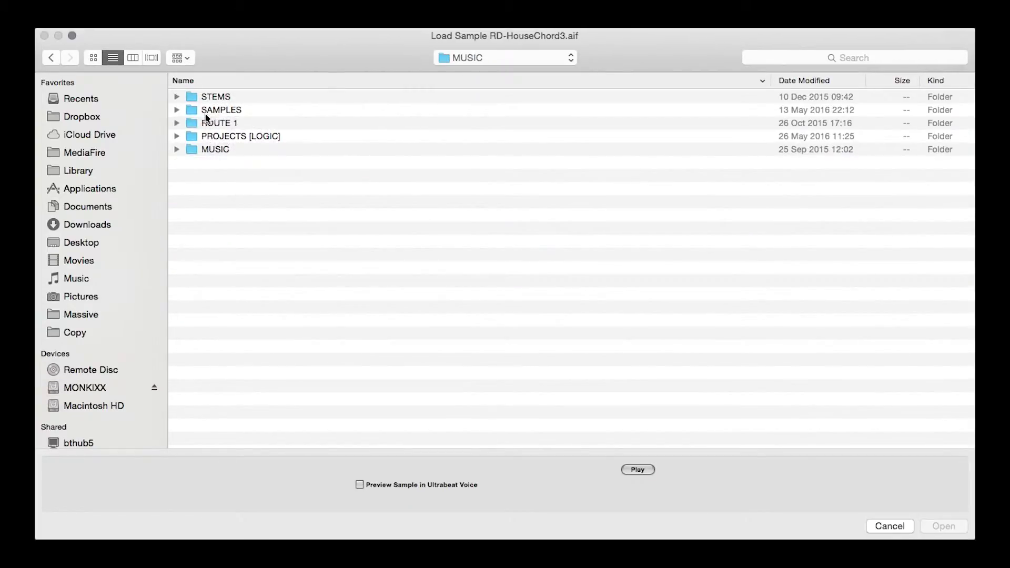
{"action": "double_click", "coordinate": [208, 110]}
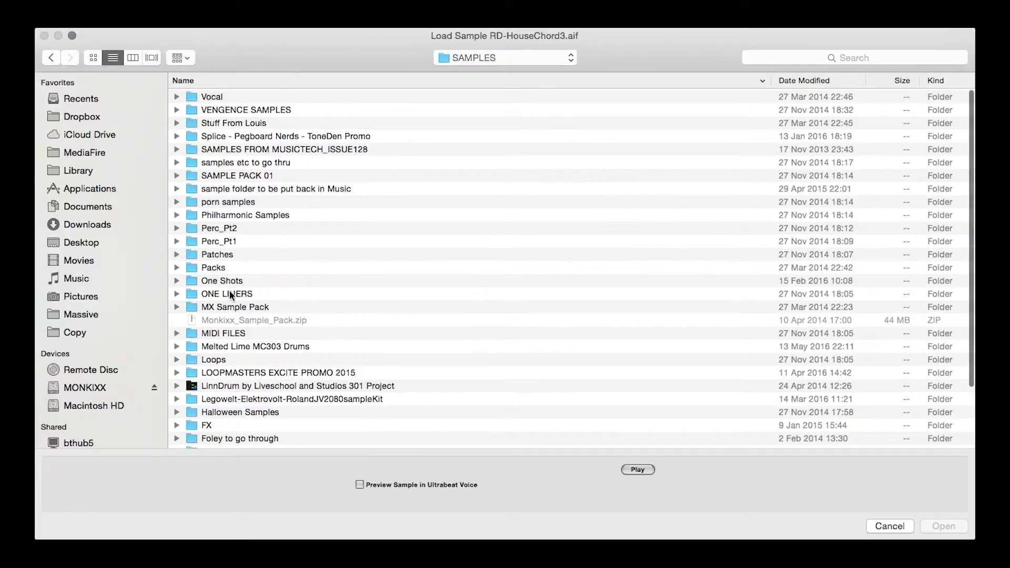
{"action": "double_click", "coordinate": [222, 243]}
{"action": "double_click", "coordinate": [232, 177]}
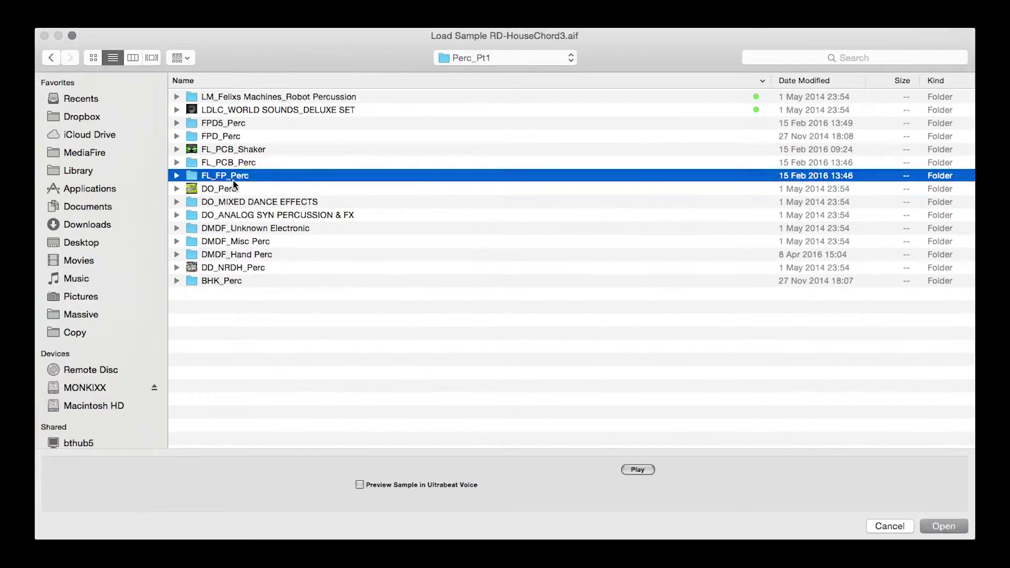
{"action": "left_click", "coordinate": [230, 161]}
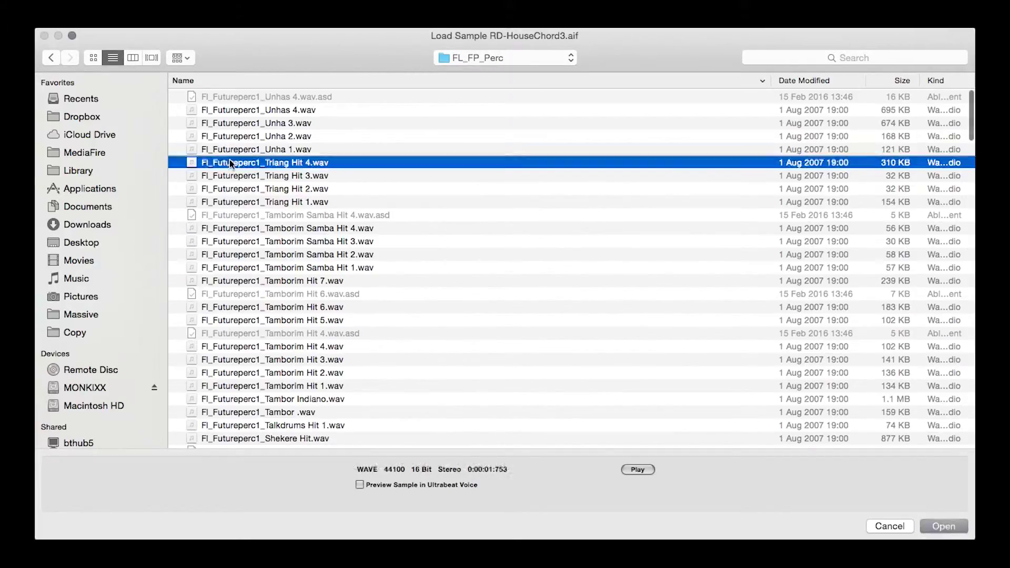
{"action": "left_click", "coordinate": [935, 526]}
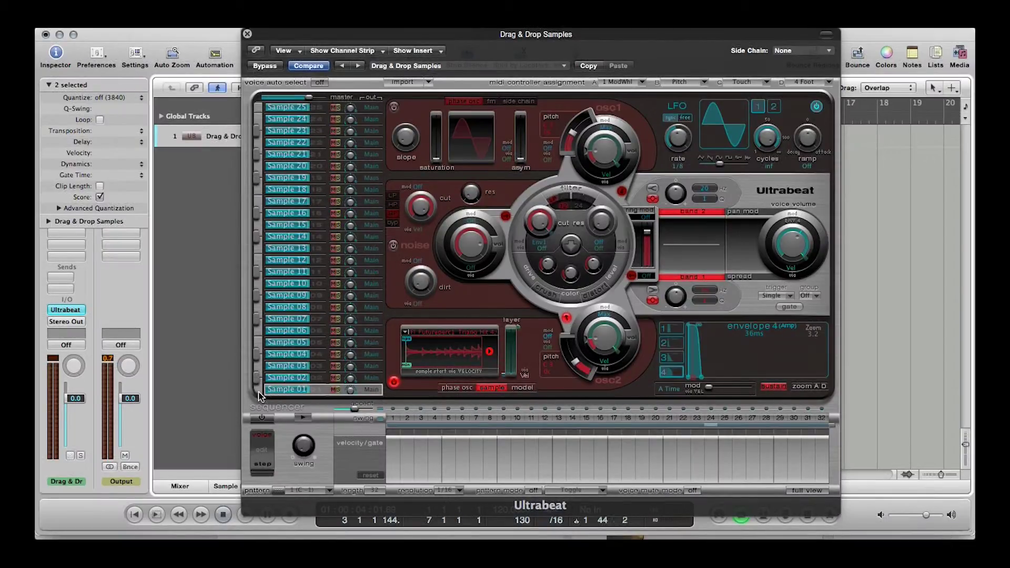
- Audition the sample loaded in the Sample 01 voice and check its sample options without choosing one
{"action": "left_click", "coordinate": [258, 392]}
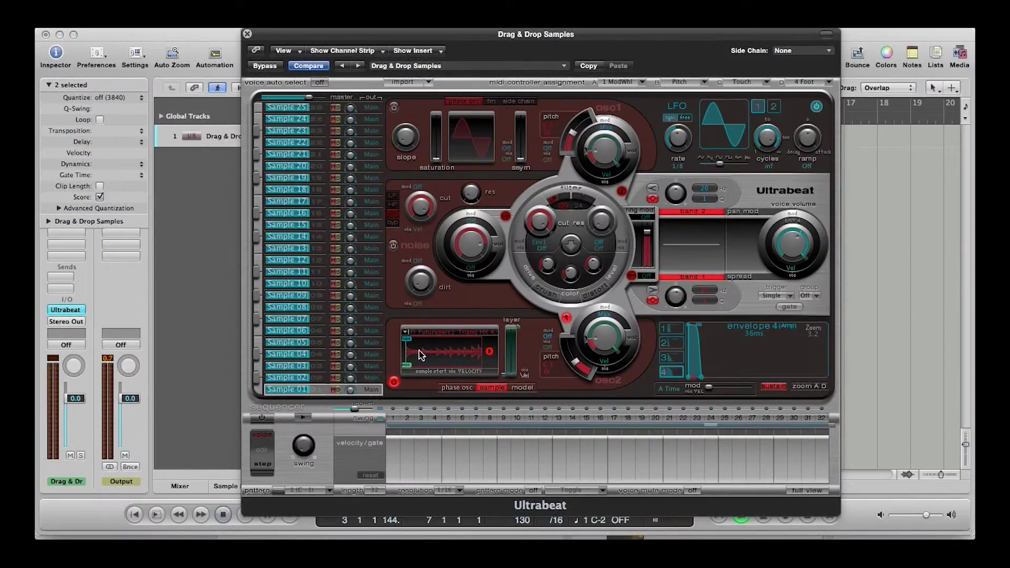
{"action": "left_click", "coordinate": [258, 391]}
{"action": "left_click", "coordinate": [435, 334]}
{"action": "left_click", "coordinate": [446, 335]}
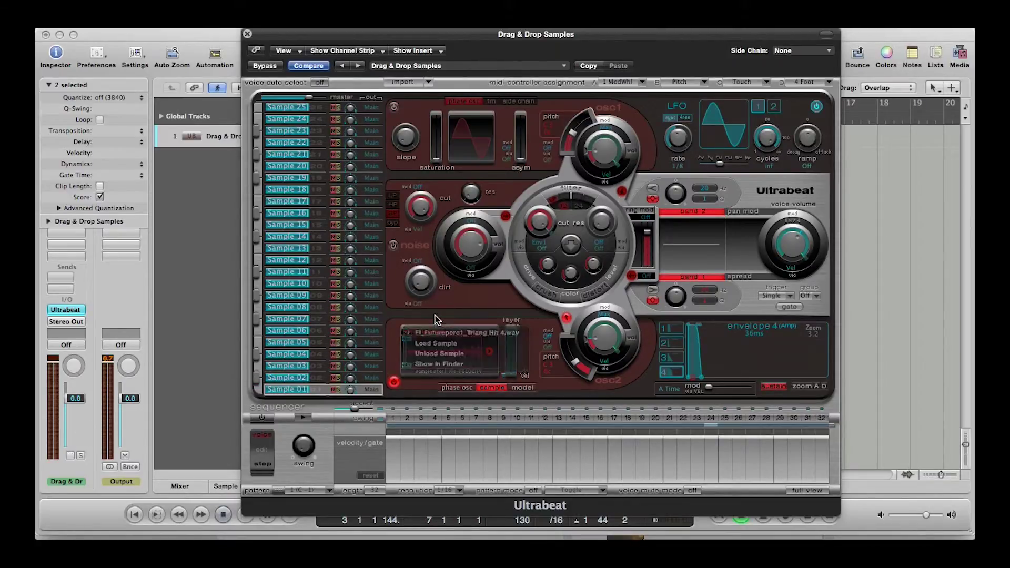
- Fill all 32 steps of the Sample 01 row in the full-view sequencer, clear them, stop the pattern and return to the synthesizer view
{"action": "left_click", "coordinate": [261, 418]}
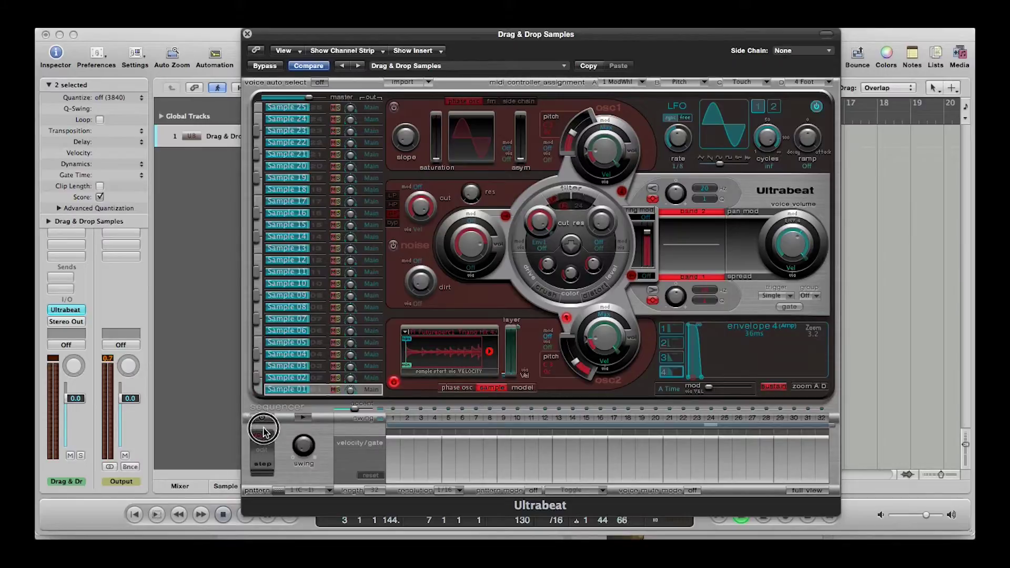
{"action": "left_click", "coordinate": [808, 490]}
{"action": "left_click_drag", "start_coordinate": [389, 390], "coordinate": [828, 396]}
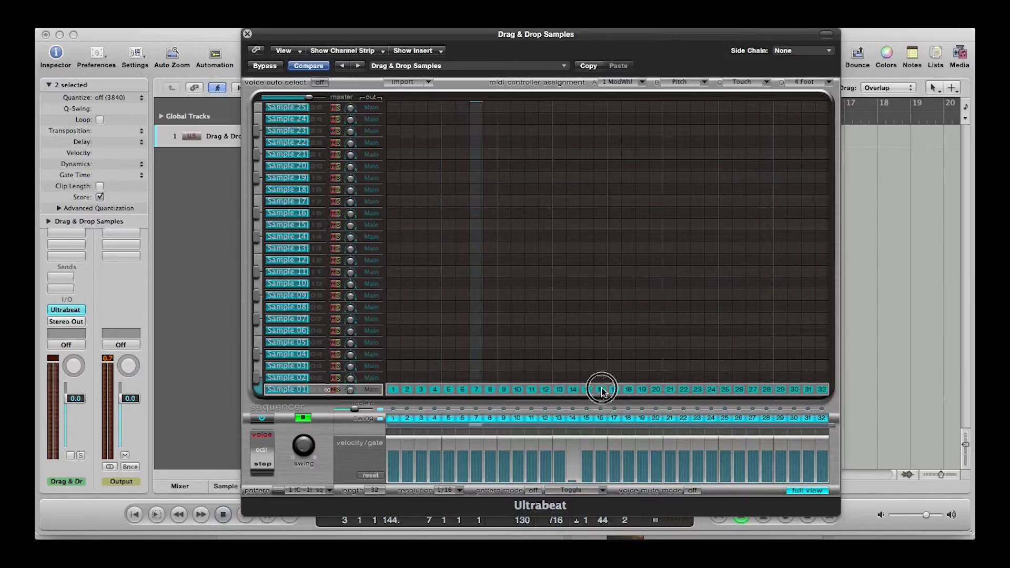
{"action": "left_click_drag", "start_coordinate": [390, 390], "coordinate": [834, 388]}
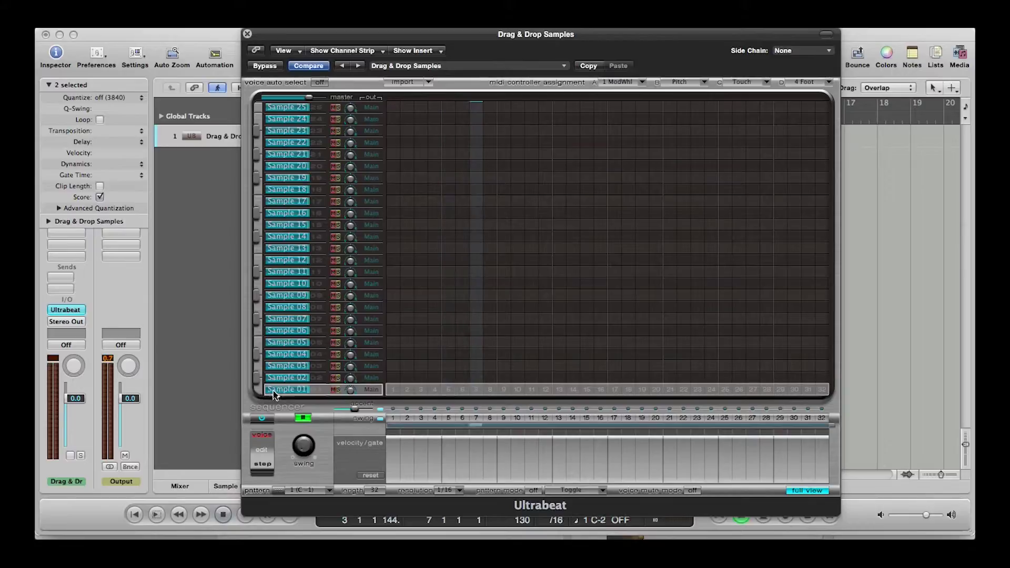
{"action": "left_click", "coordinate": [303, 417]}
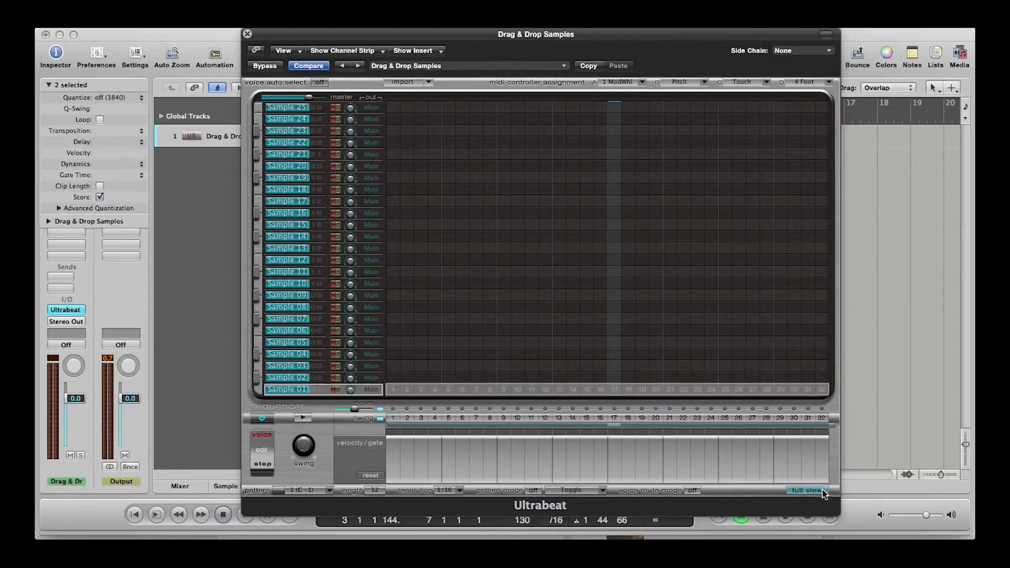
{"action": "left_click", "coordinate": [824, 491]}
- Replace the Sample 01 voice's sample with Fl_Futureperc1_Triang Hit 3.wav and audition it
{"action": "left_click", "coordinate": [421, 332]}
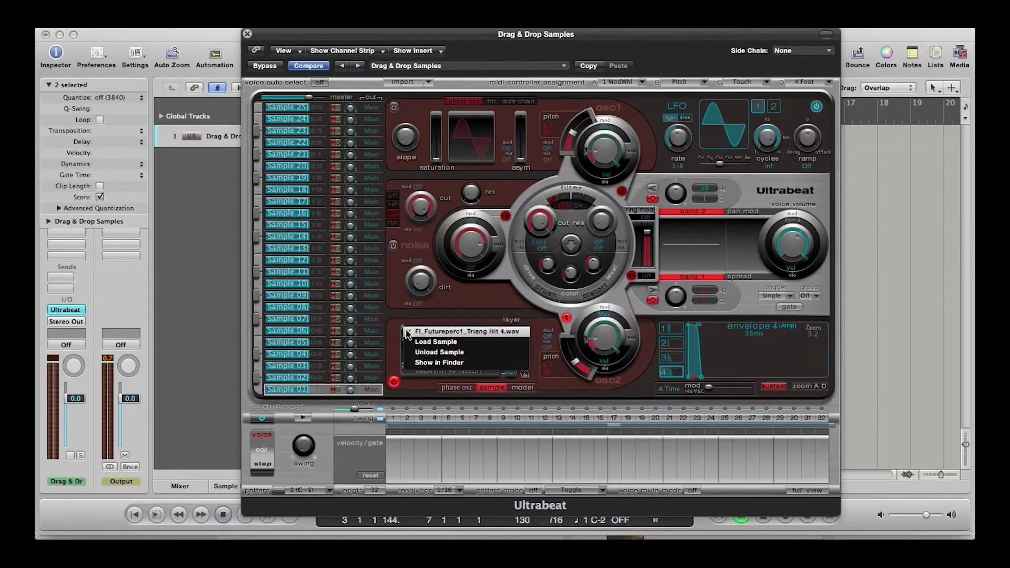
{"action": "left_click", "coordinate": [425, 342]}
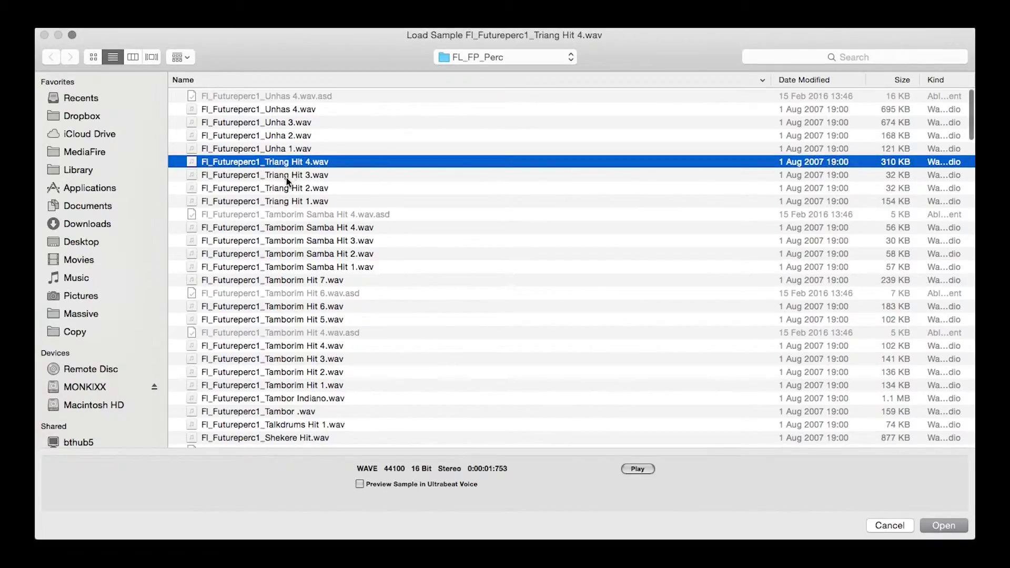
{"action": "left_click", "coordinate": [286, 178]}
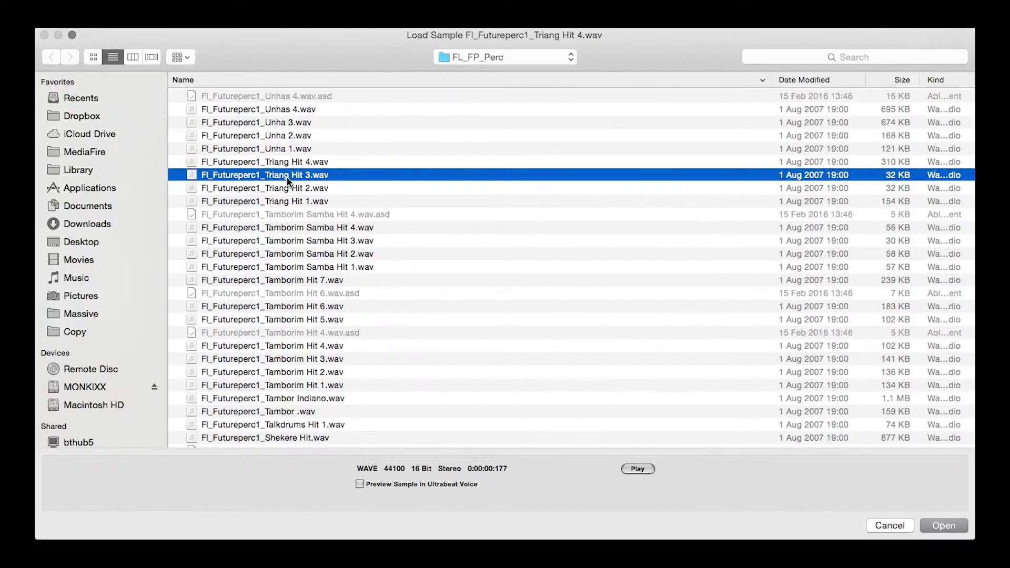
{"action": "key", "text": "space"}
{"action": "key", "text": "space"}
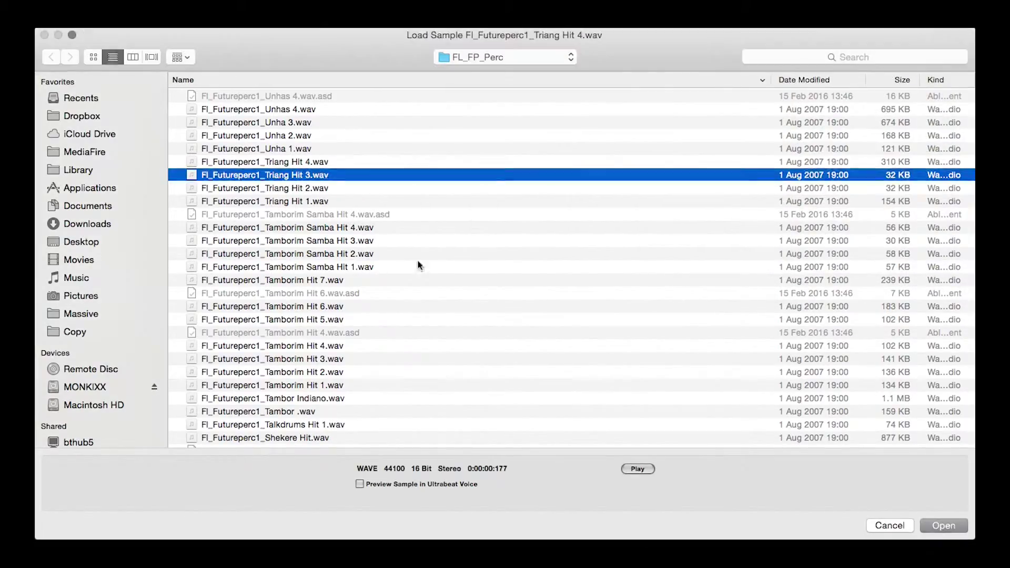
{"action": "left_click", "coordinate": [940, 524]}
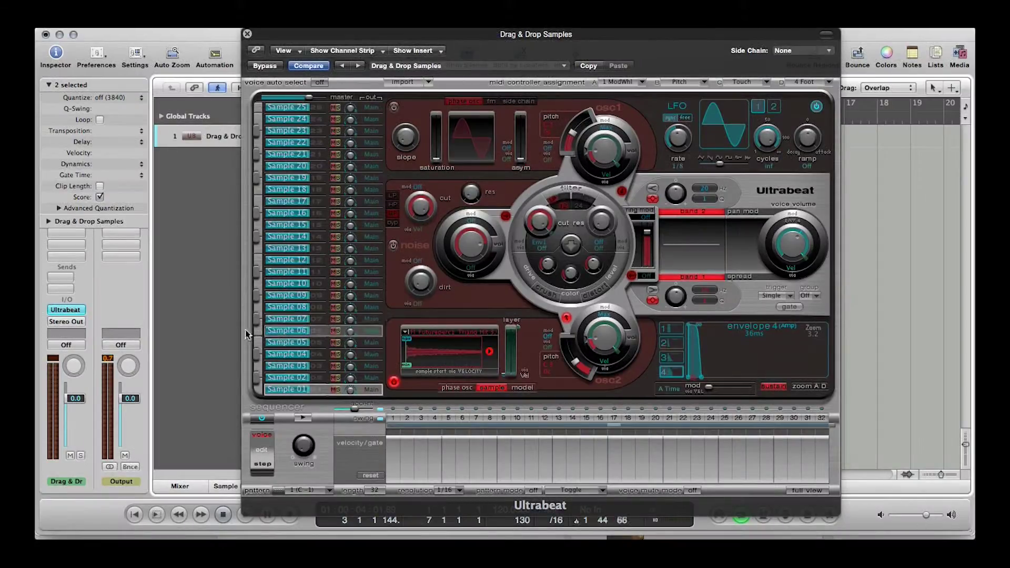
{"action": "left_click", "coordinate": [258, 392]}
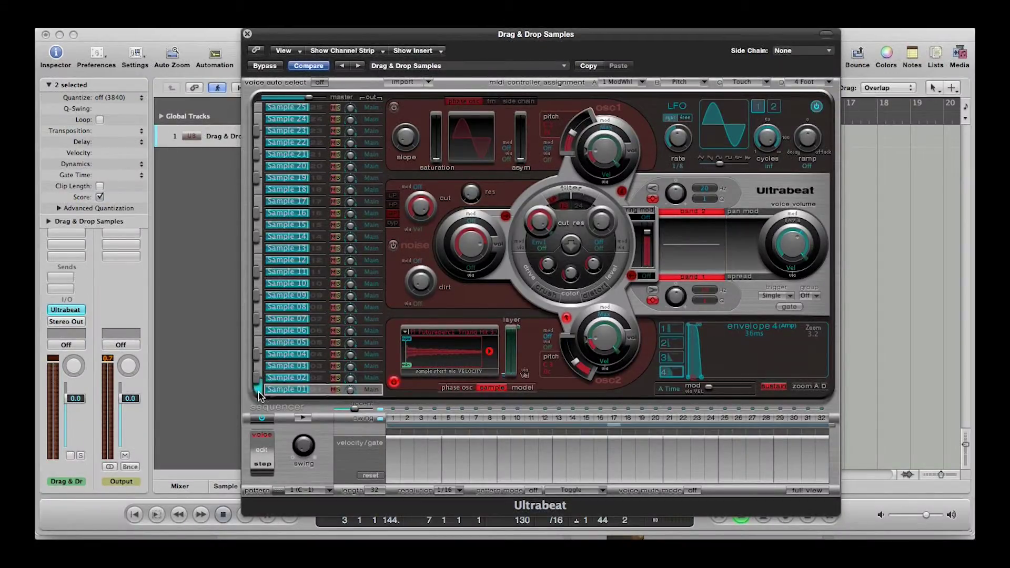
- Lengthen the release of envelope 4 and the decay of envelope 1 for Sample 01, auditioning the voice
{"action": "left_click_drag", "start_coordinate": [701, 377], "coordinate": [866, 372]}
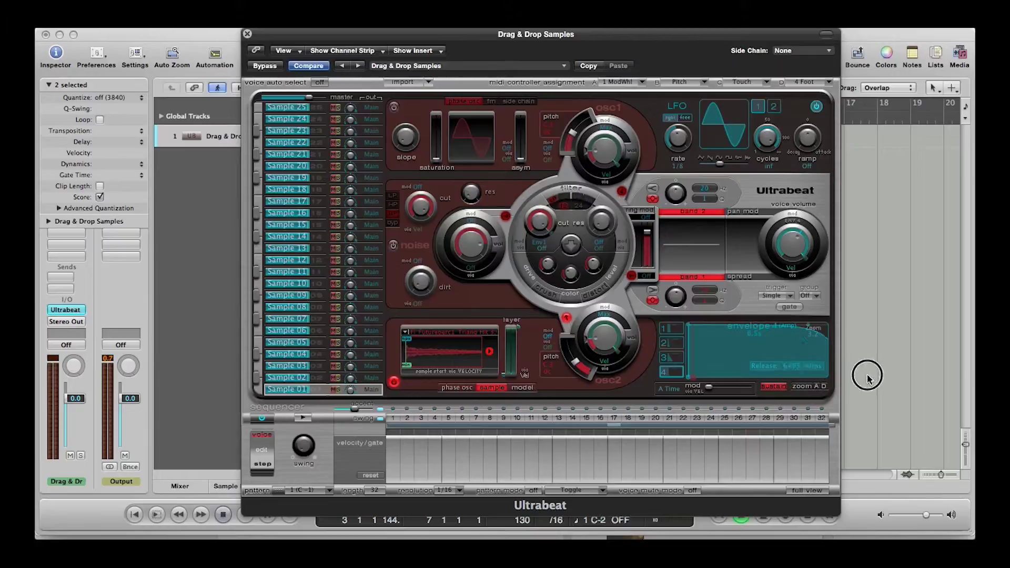
{"action": "left_click", "coordinate": [681, 329]}
{"action": "left_click_drag", "start_coordinate": [758, 377], "coordinate": [789, 378]}
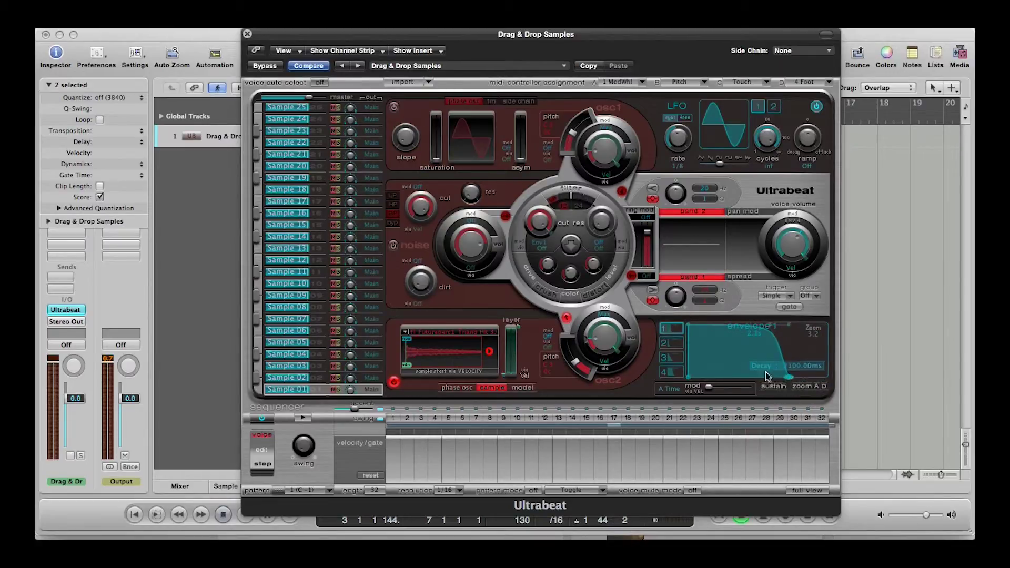
{"action": "left_click", "coordinate": [688, 326]}
{"action": "left_click", "coordinate": [261, 392]}
{"action": "left_click", "coordinate": [261, 392]}
{"action": "left_click", "coordinate": [261, 392]}
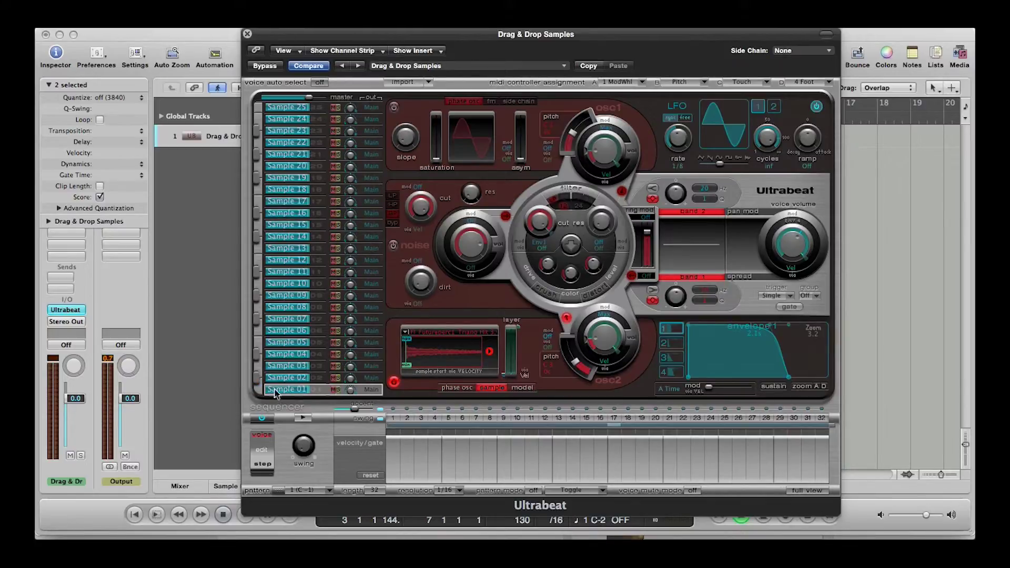
- Route the Sample 01 voice to output 17 and audition it with the mixer shown behind Ultrabeat
{"action": "left_click", "coordinate": [372, 395]}
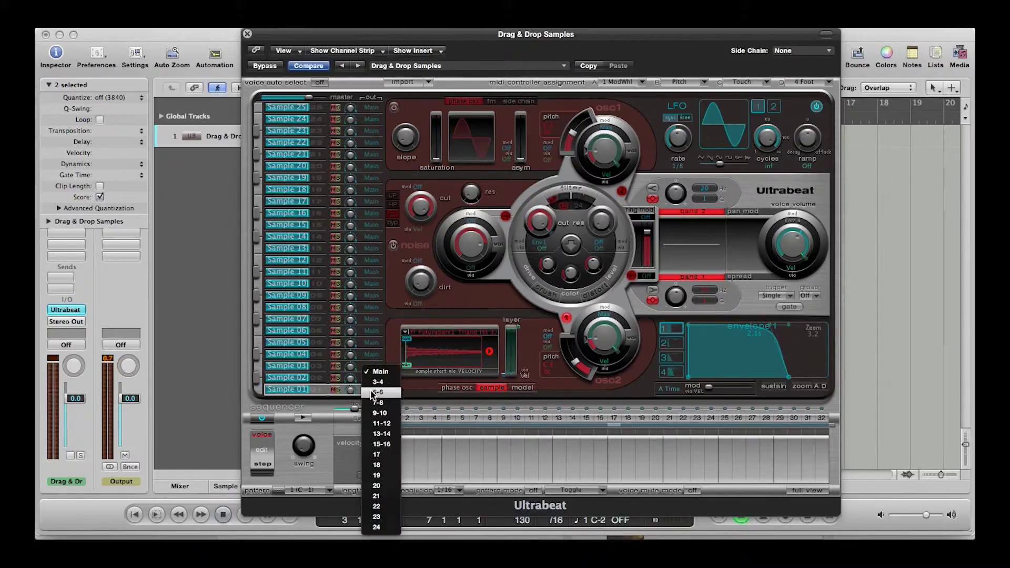
{"action": "left_click", "coordinate": [387, 451]}
{"action": "left_click", "coordinate": [259, 389]}
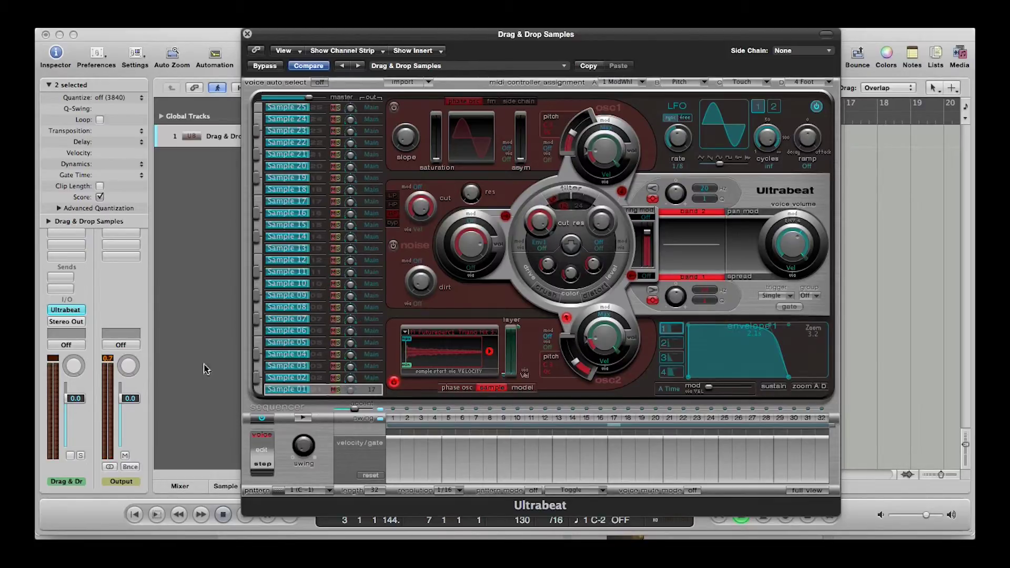
{"action": "left_click", "coordinate": [174, 483]}
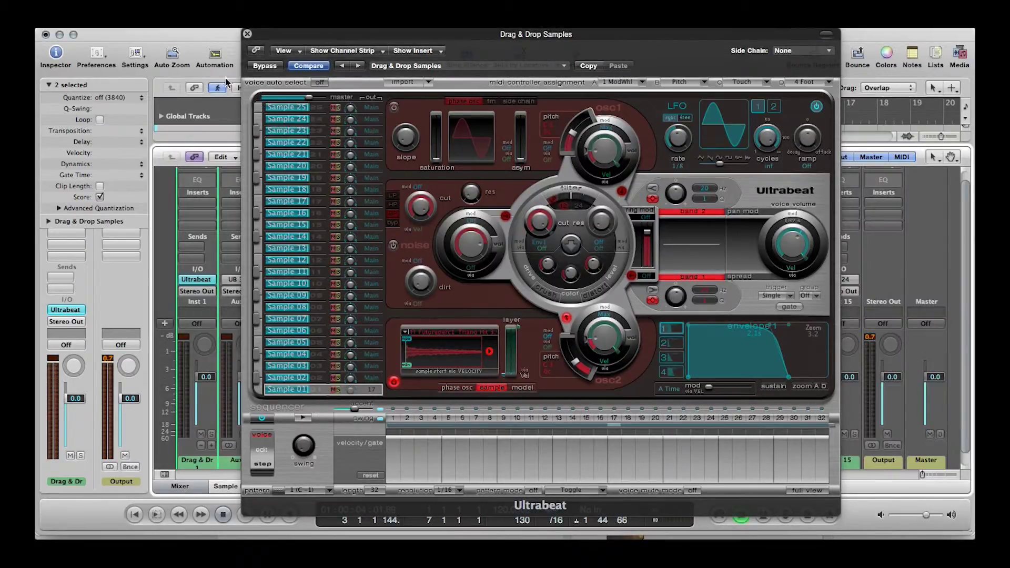
{"action": "left_click", "coordinate": [303, 329]}
{"action": "left_click", "coordinate": [259, 392]}
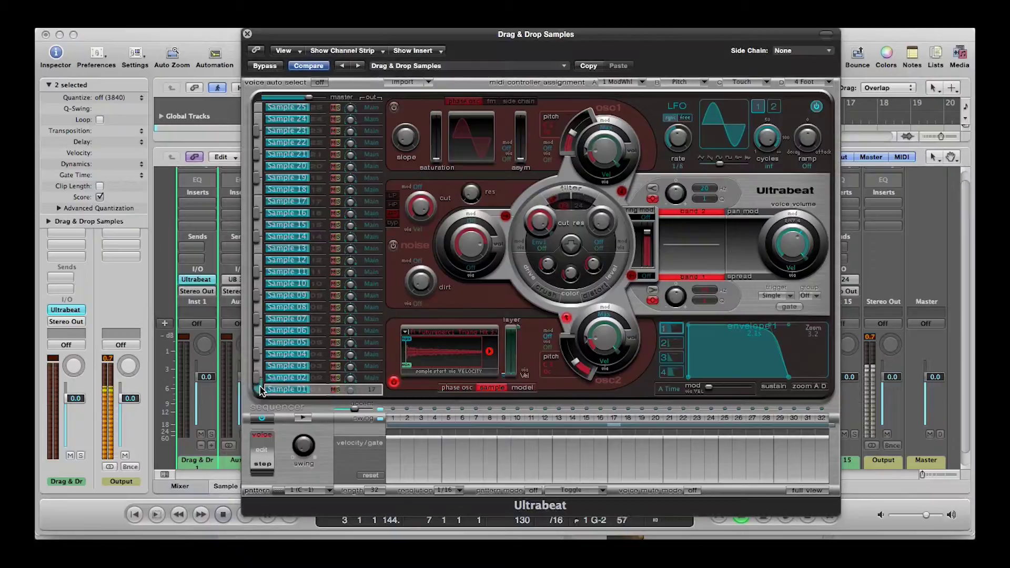
{"action": "left_click", "coordinate": [258, 391]}
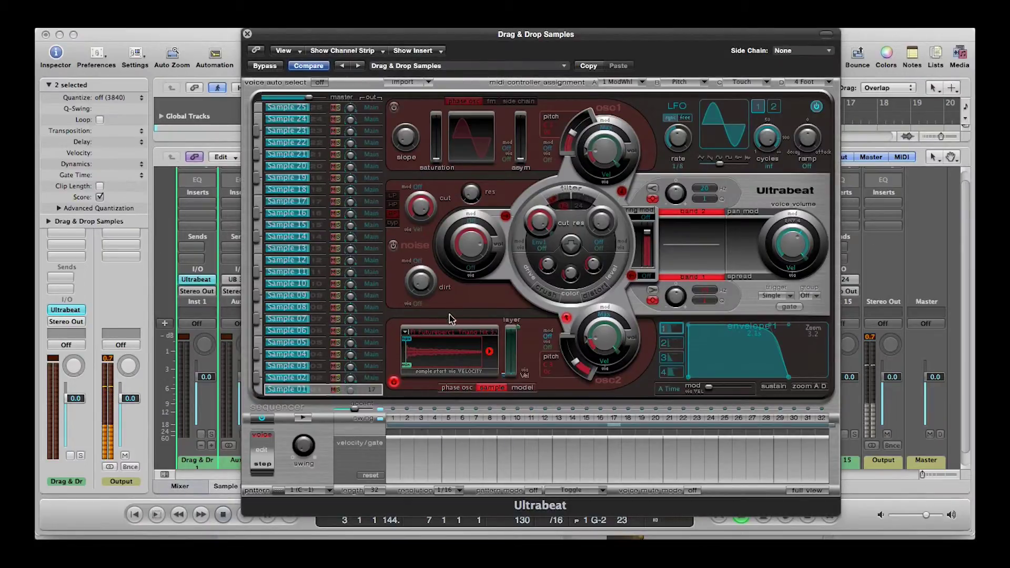
- Rename the Sample 01 voice to "name me" and audition it from its keyboard note
{"action": "double_click", "coordinate": [295, 390]}
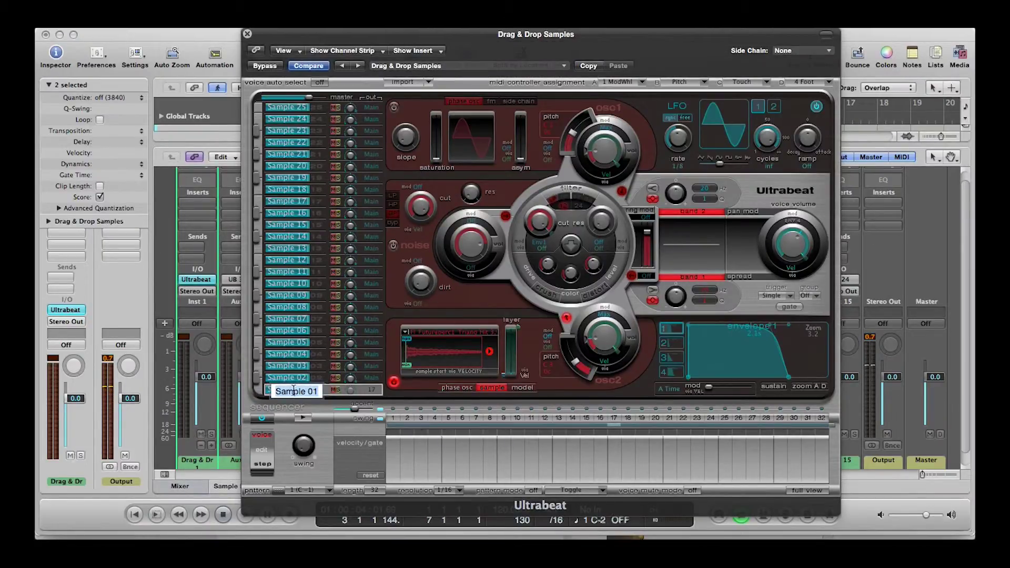
{"action": "type", "text": "name me"}
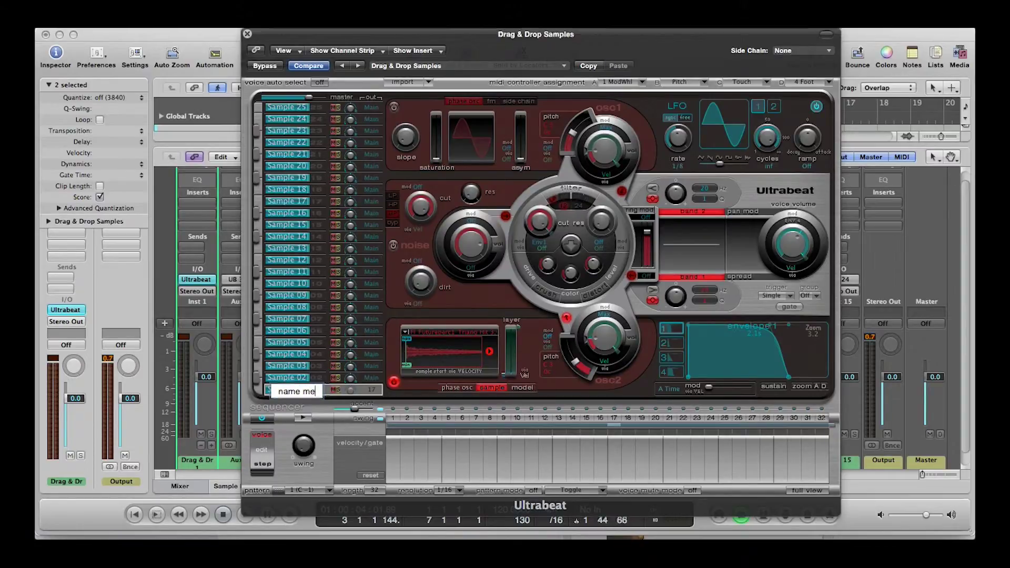
{"action": "key", "text": "Return"}
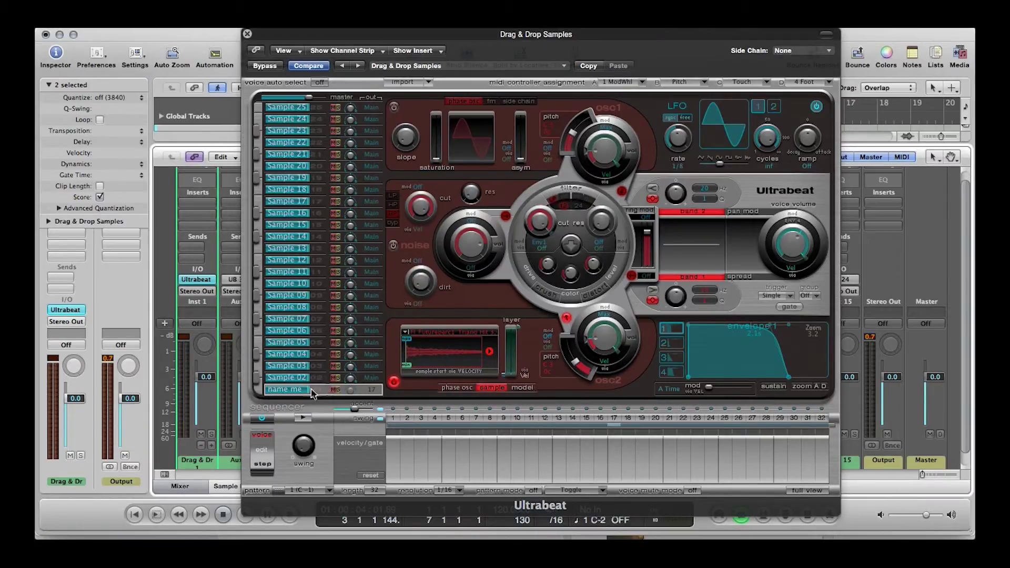
{"action": "left_click", "coordinate": [259, 391]}
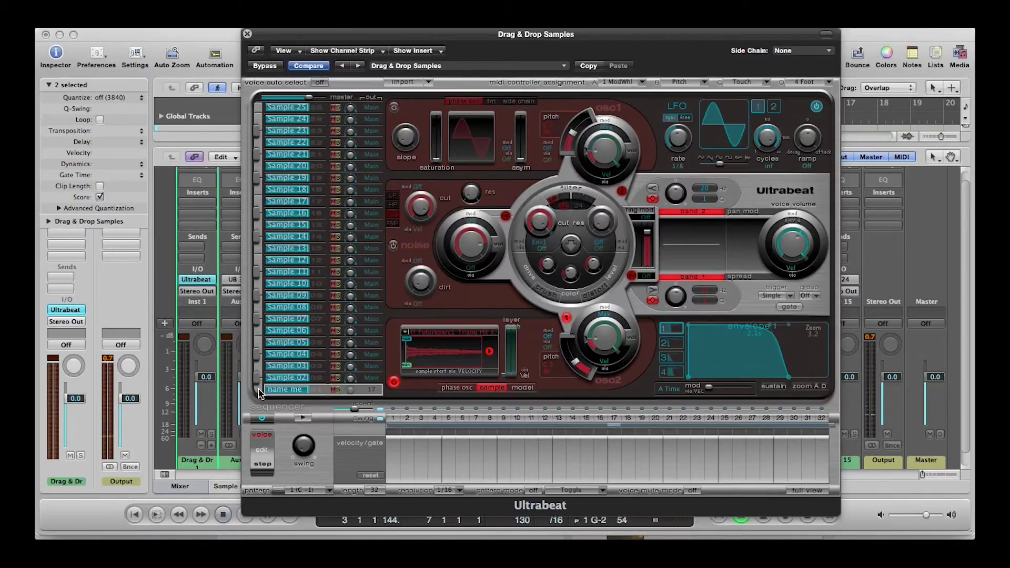
{"action": "left_click_drag", "start_coordinate": [259, 392], "coordinate": [276, 384]}
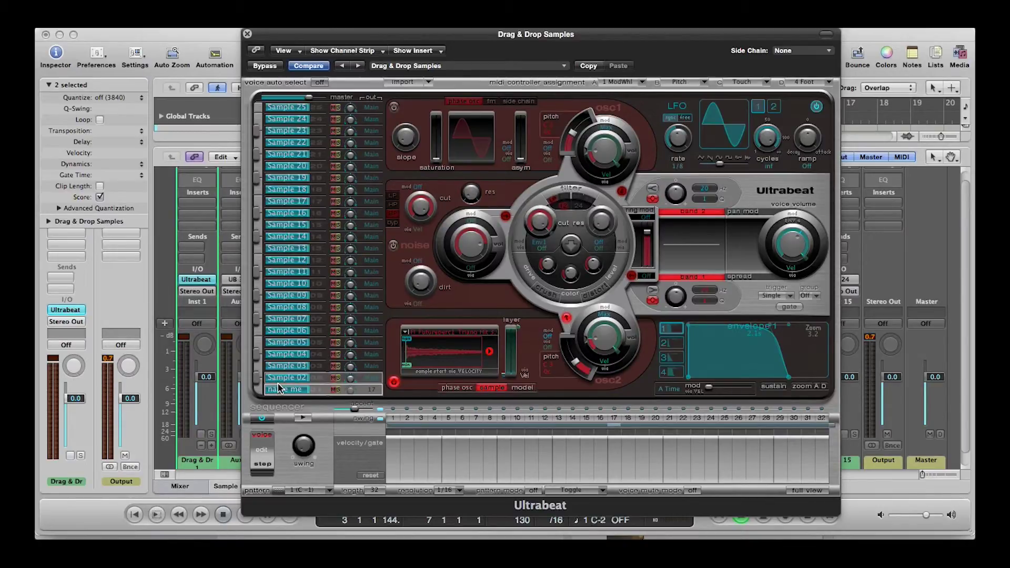